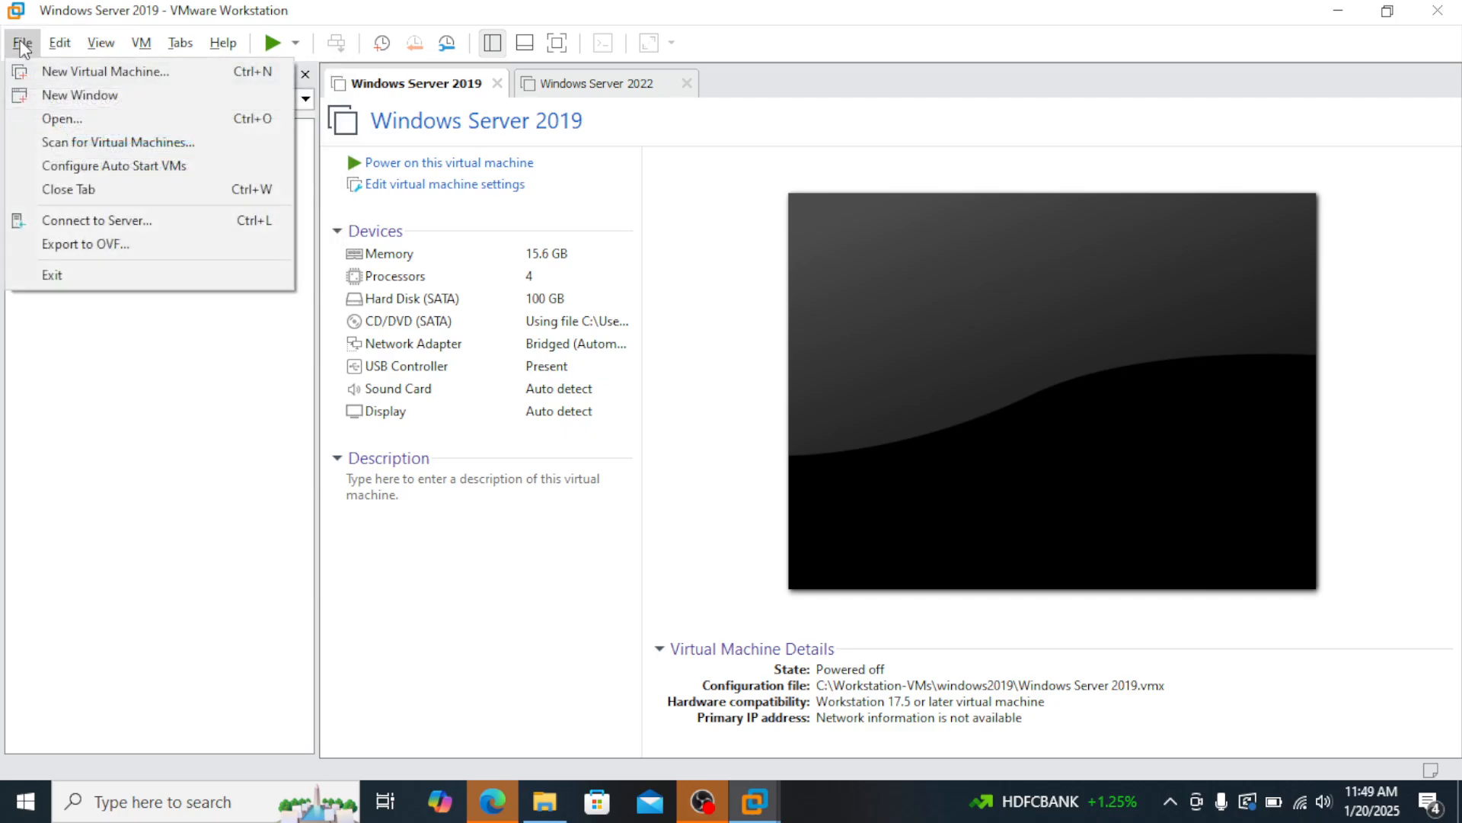
Start a new custom virtual machine with Workstation 17.5 or later compatibility, leaving the operating system for later installation
click(130, 79)
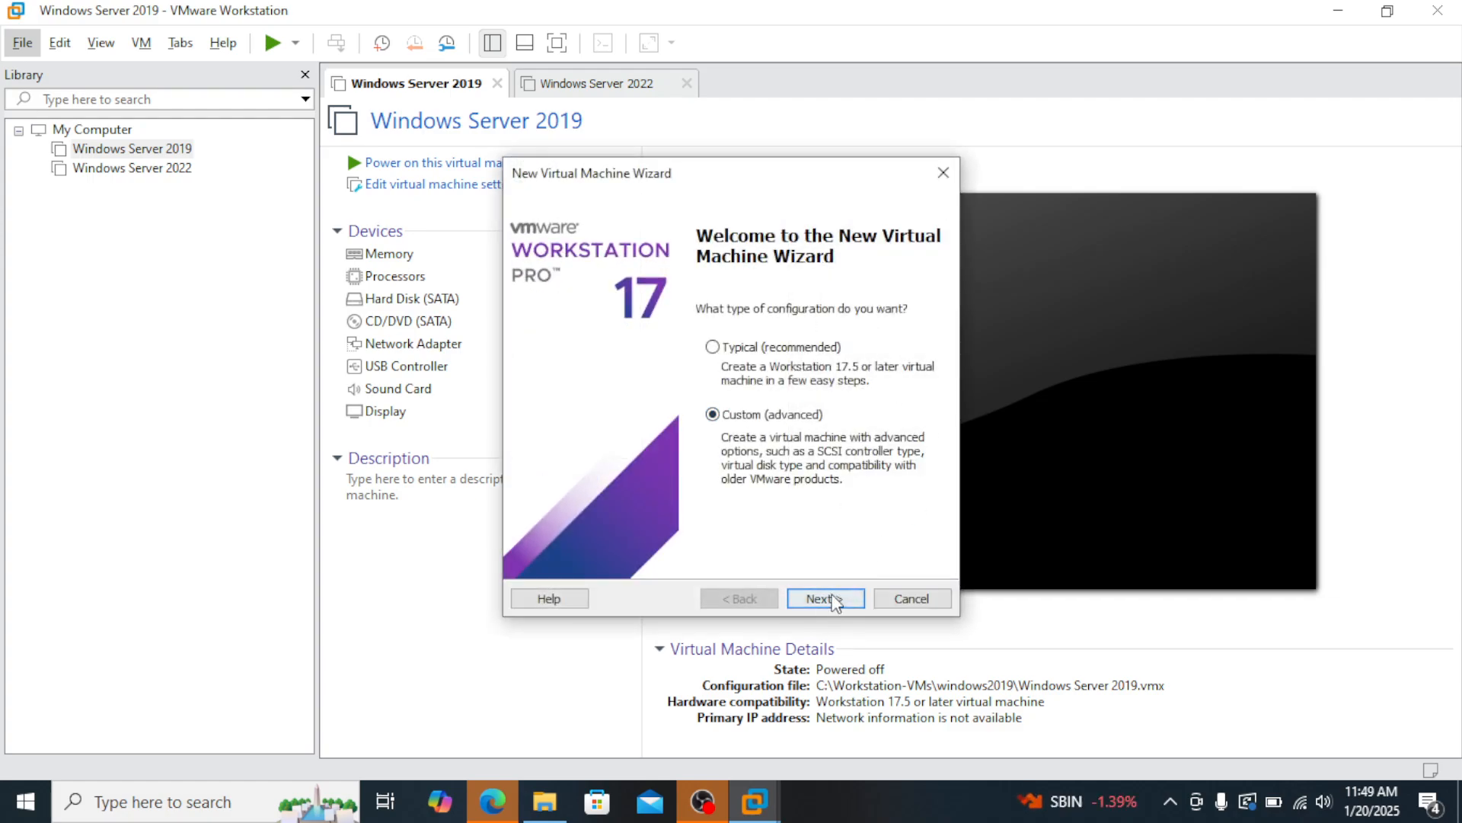
click(830, 597)
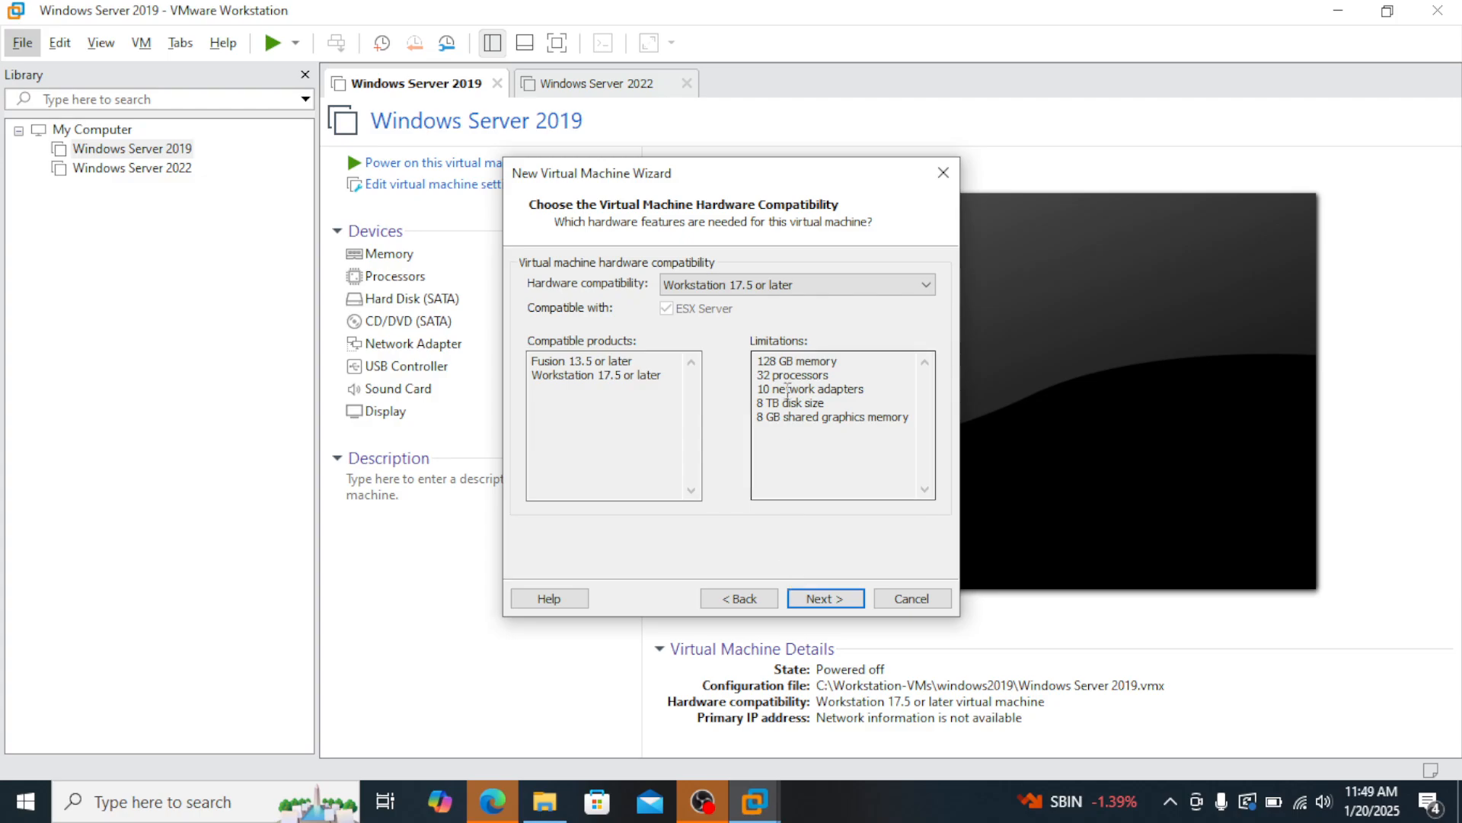
click(822, 600)
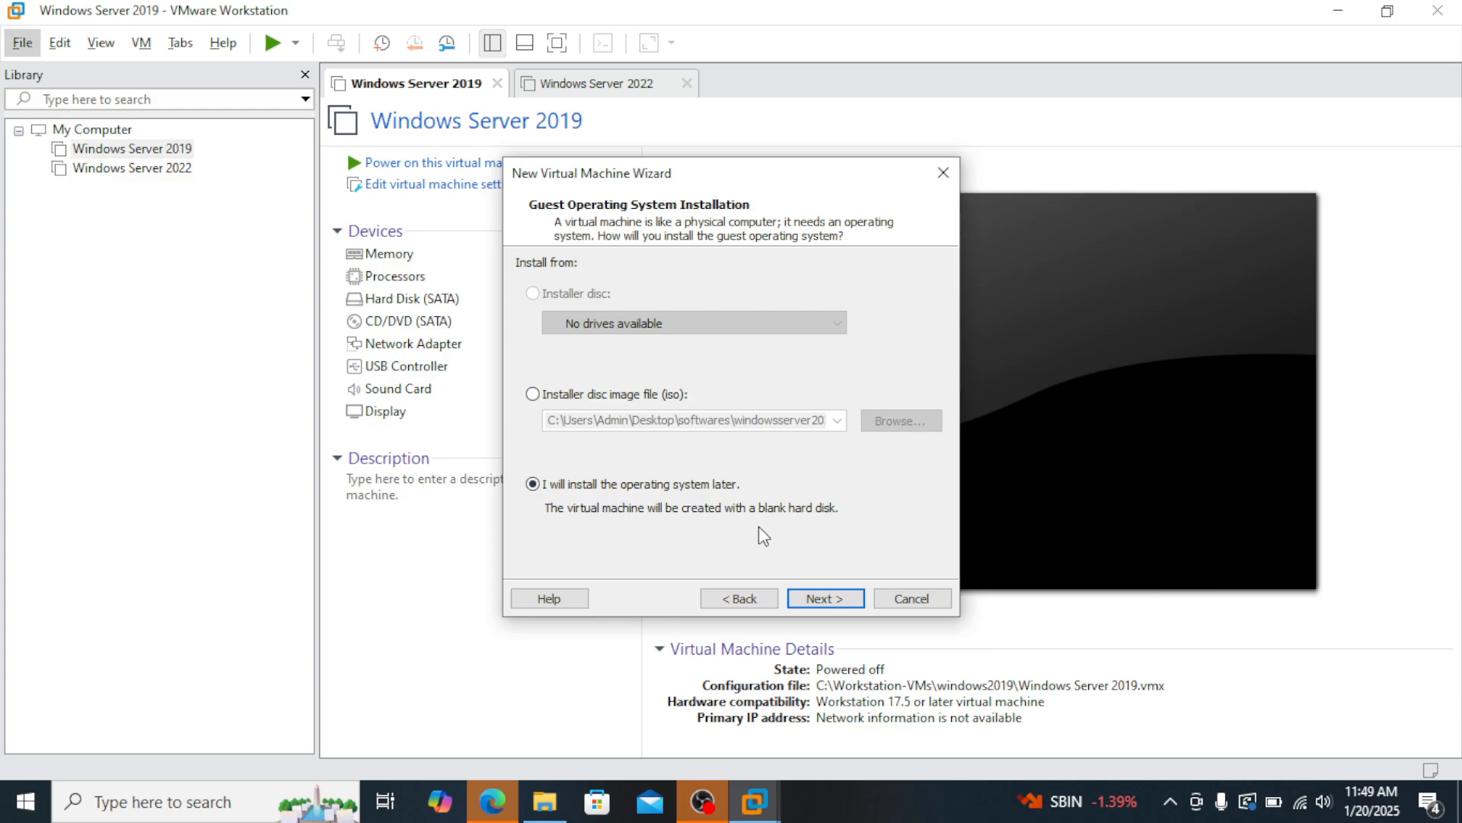
click(823, 599)
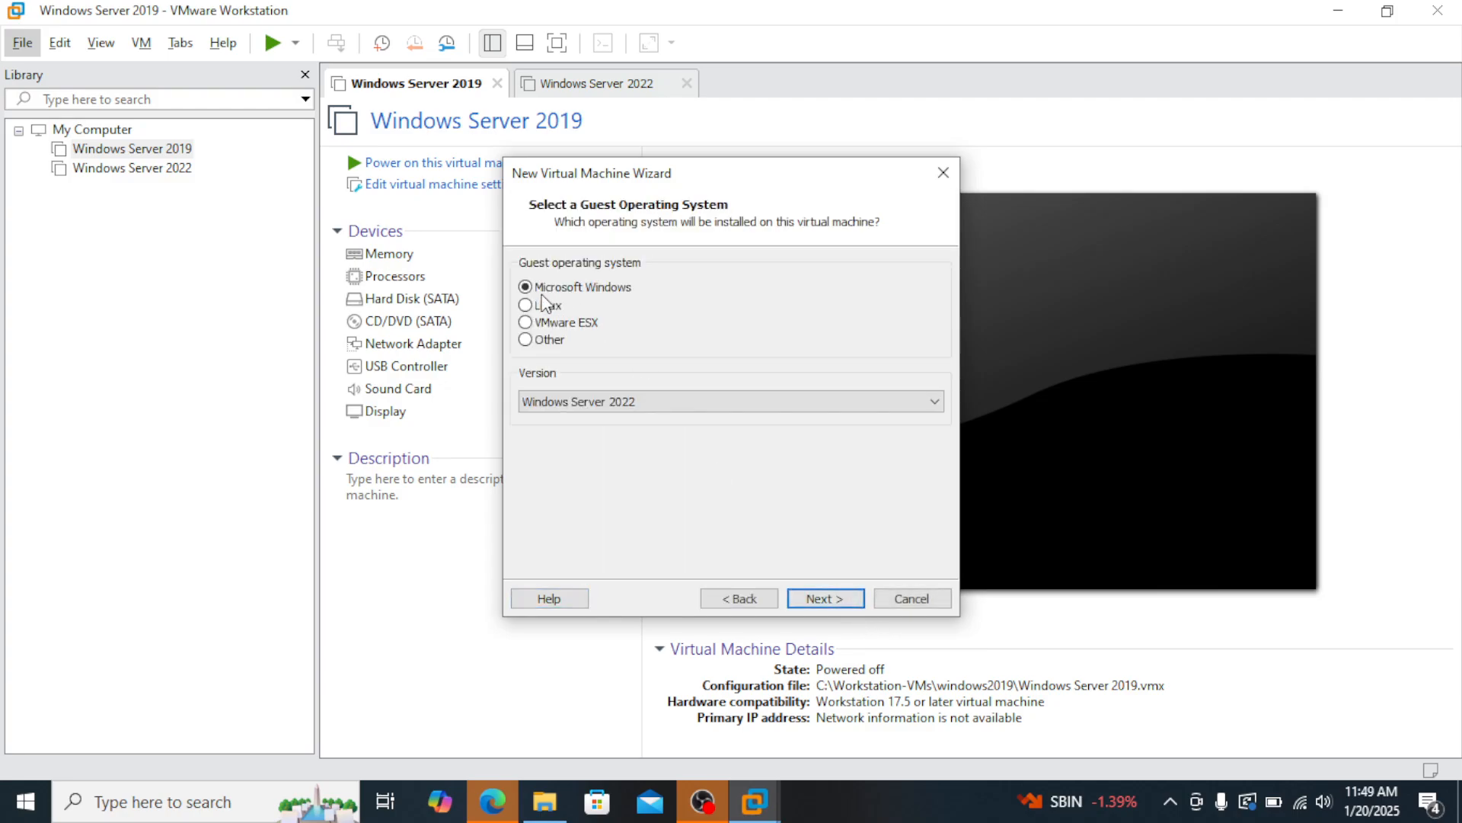
Choose Linux as the guest operating system with Ubuntu 64-bit as its version
click(545, 305)
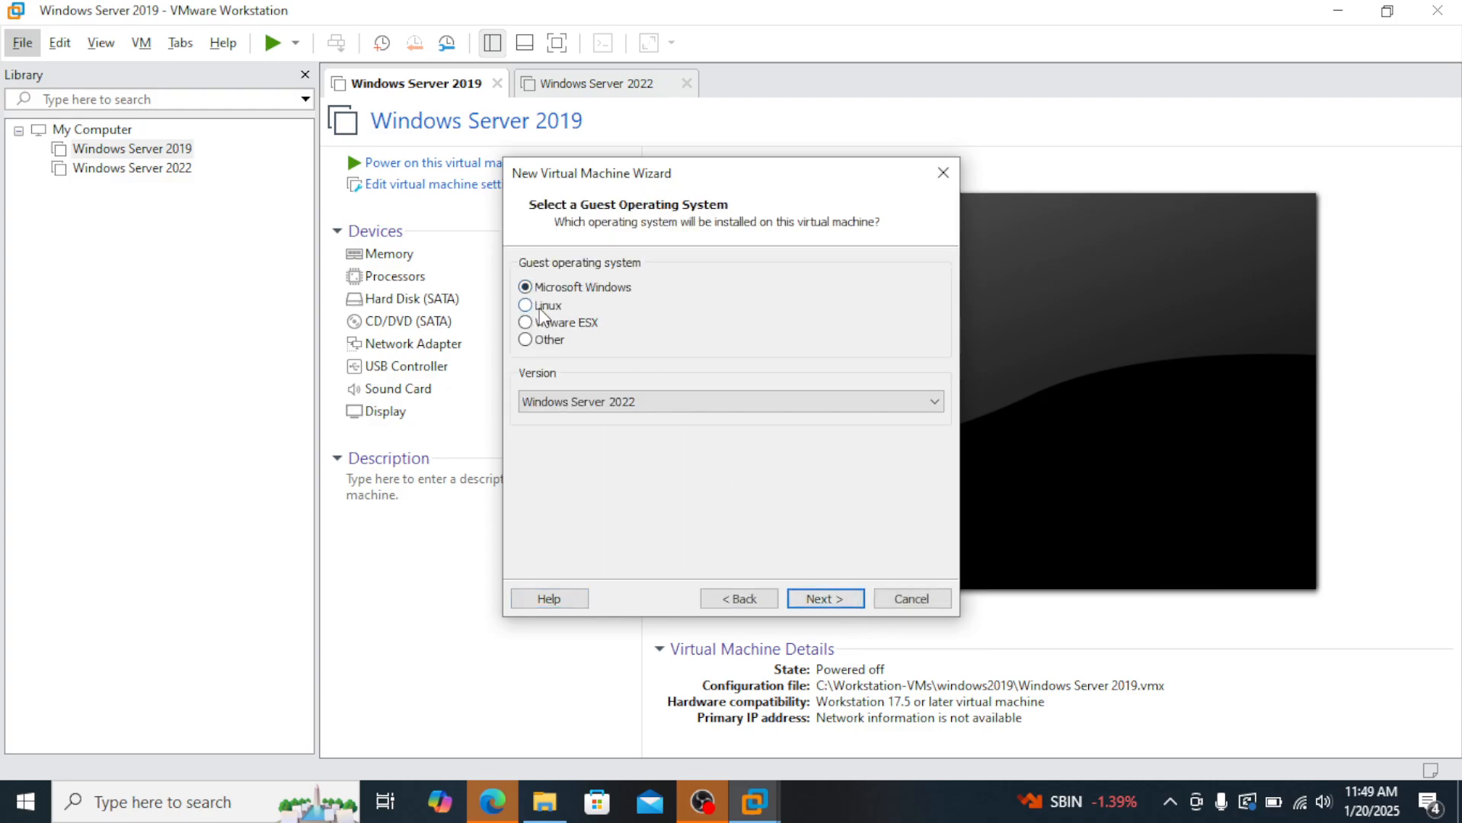
click(934, 402)
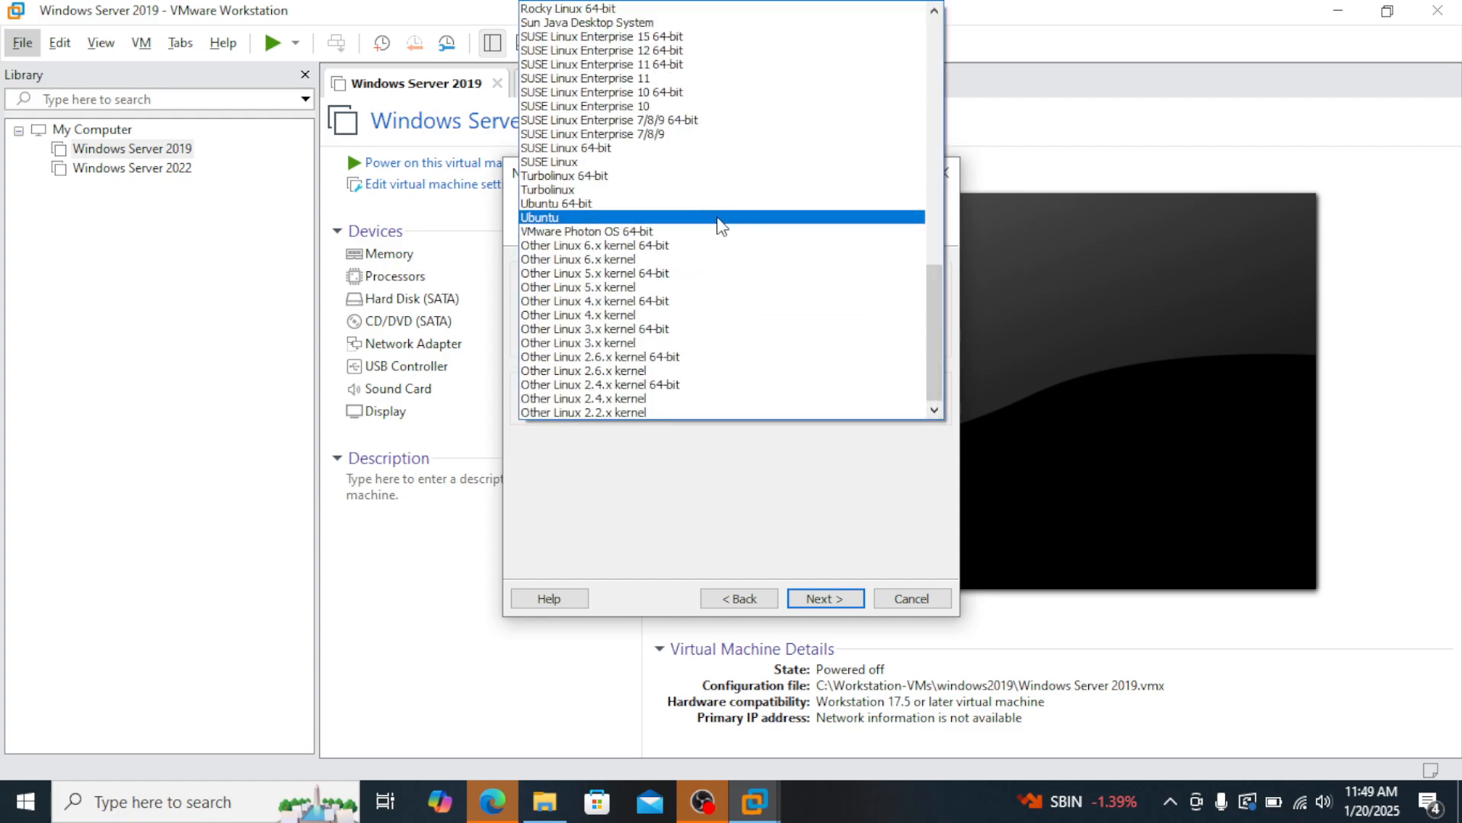
click(706, 204)
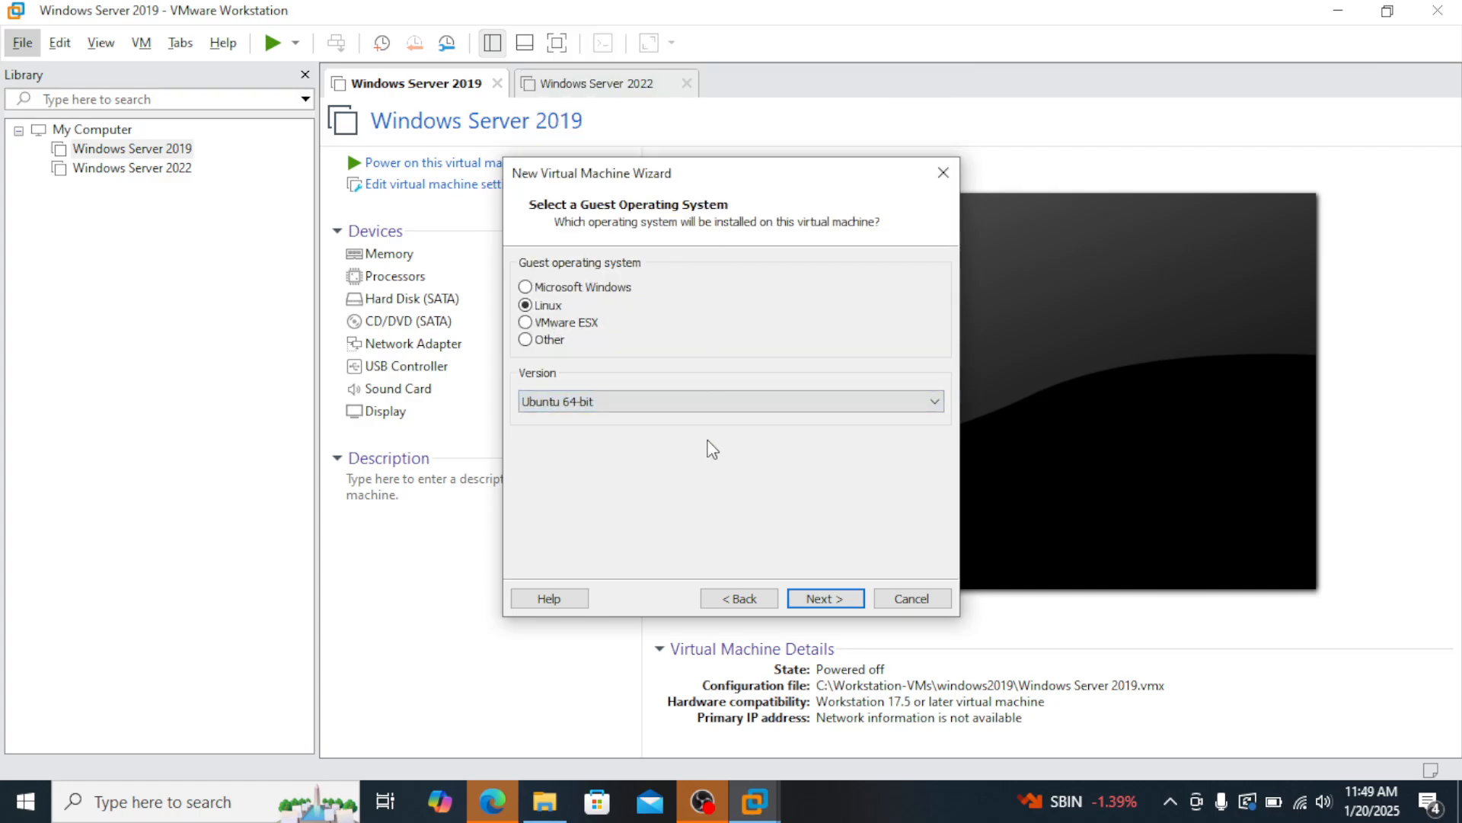
click(826, 599)
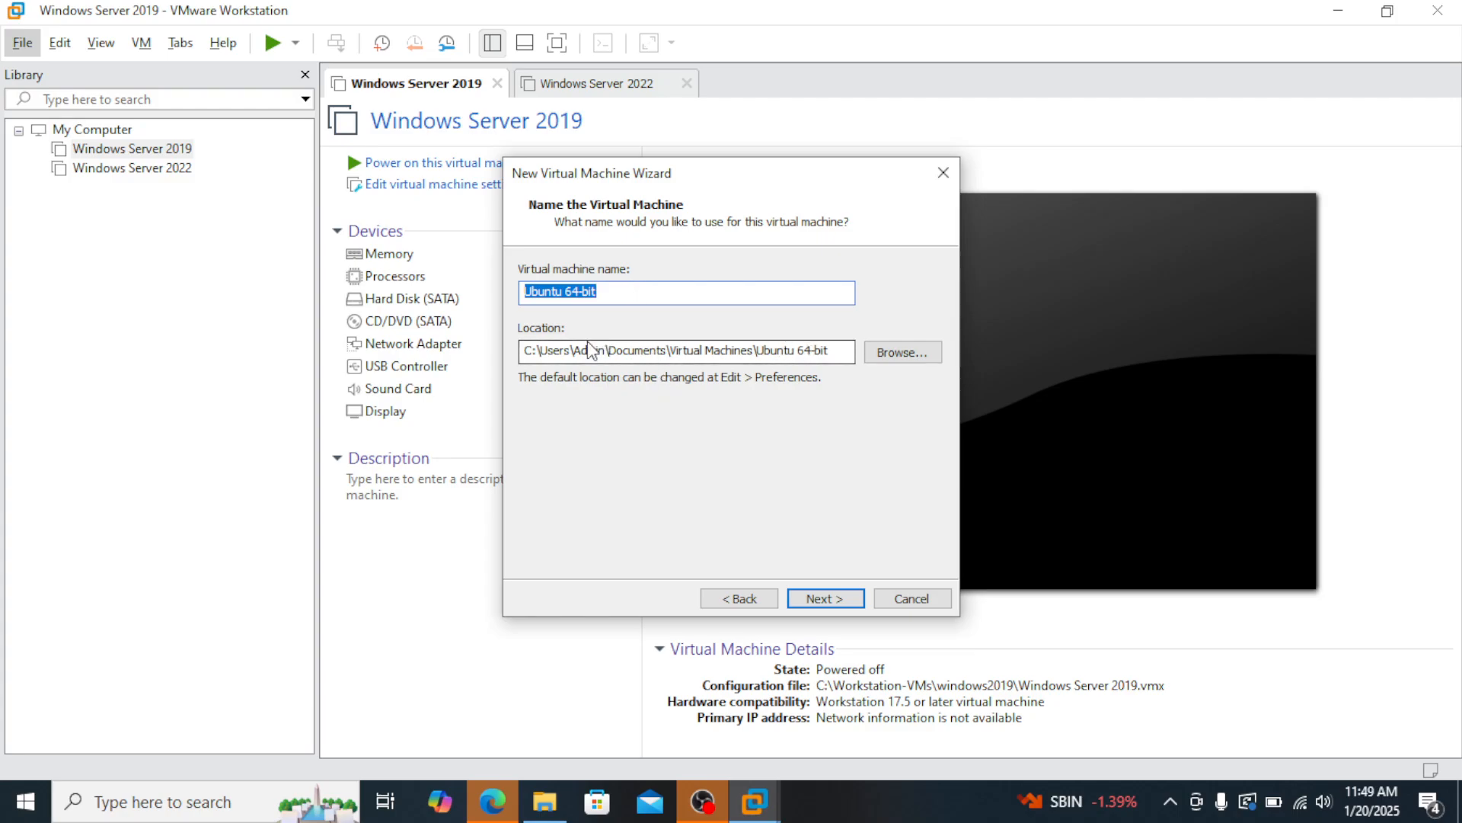
Browse to the Workstation-VMs folder on Local Disk (C:) for the virtual machine's location
click(904, 354)
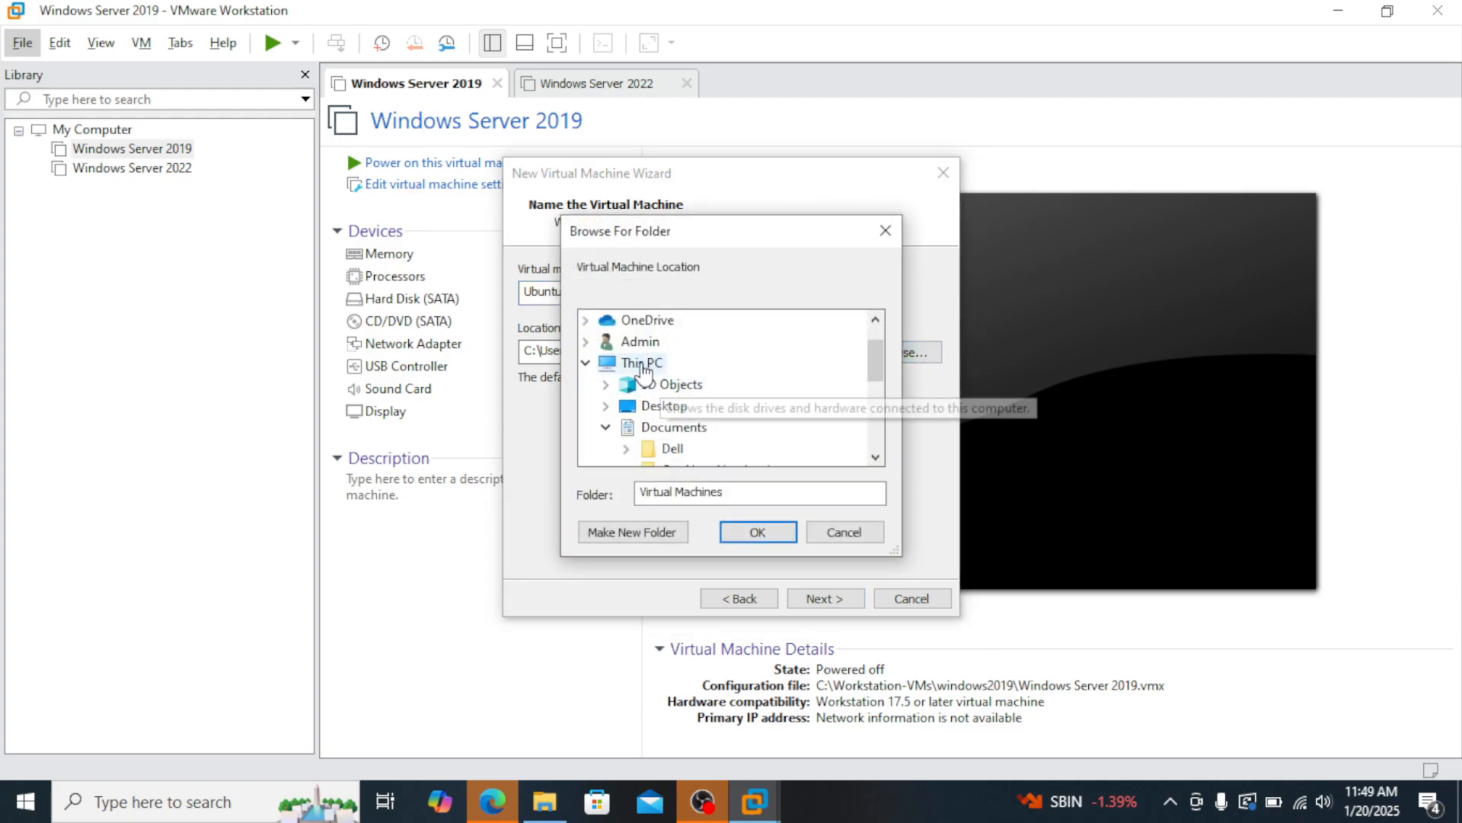
drag(876, 377, 876, 428)
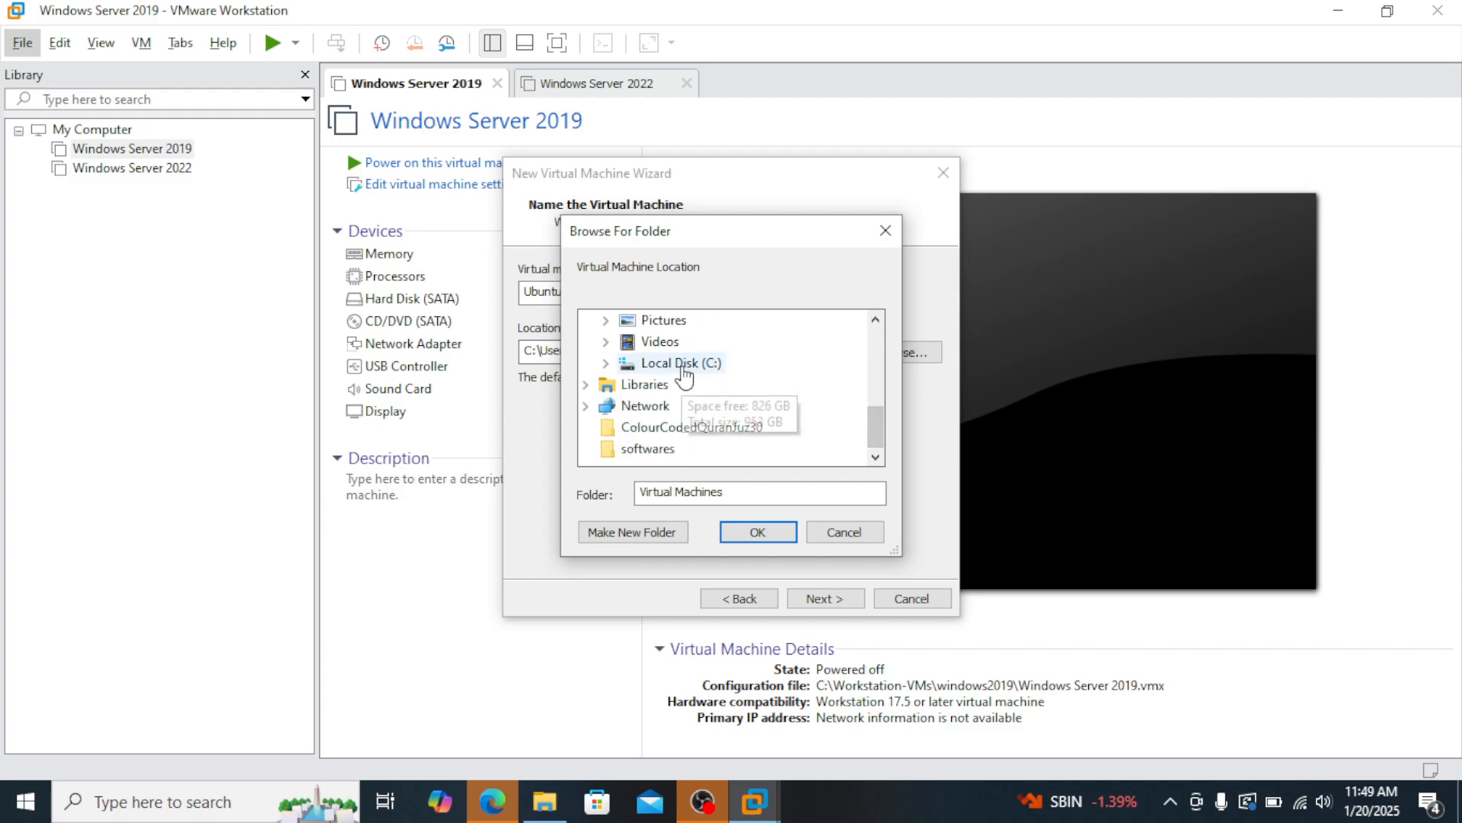
click(681, 363)
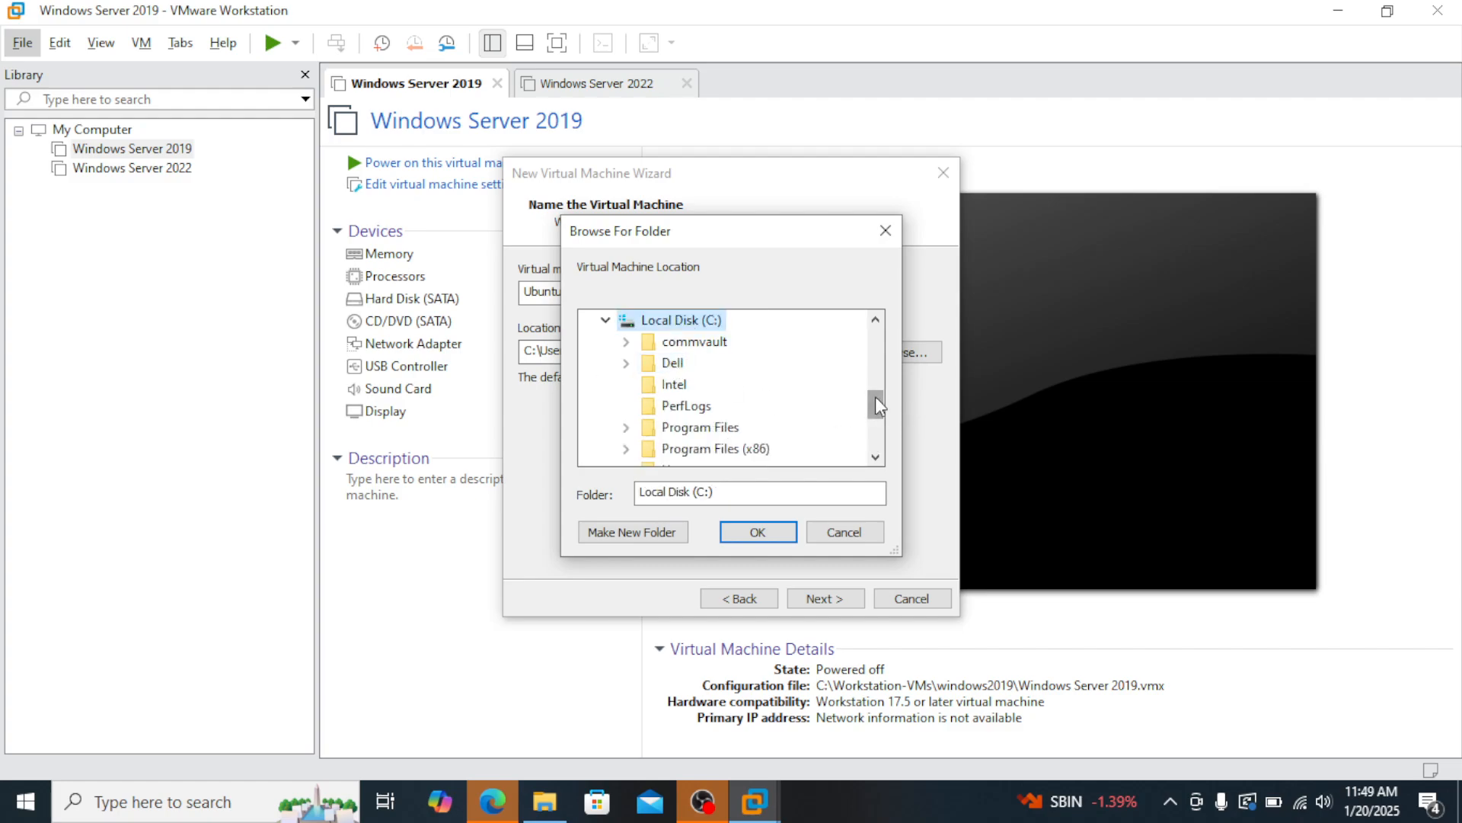
scroll(876, 419, down, 2)
scroll(876, 430, up, 1)
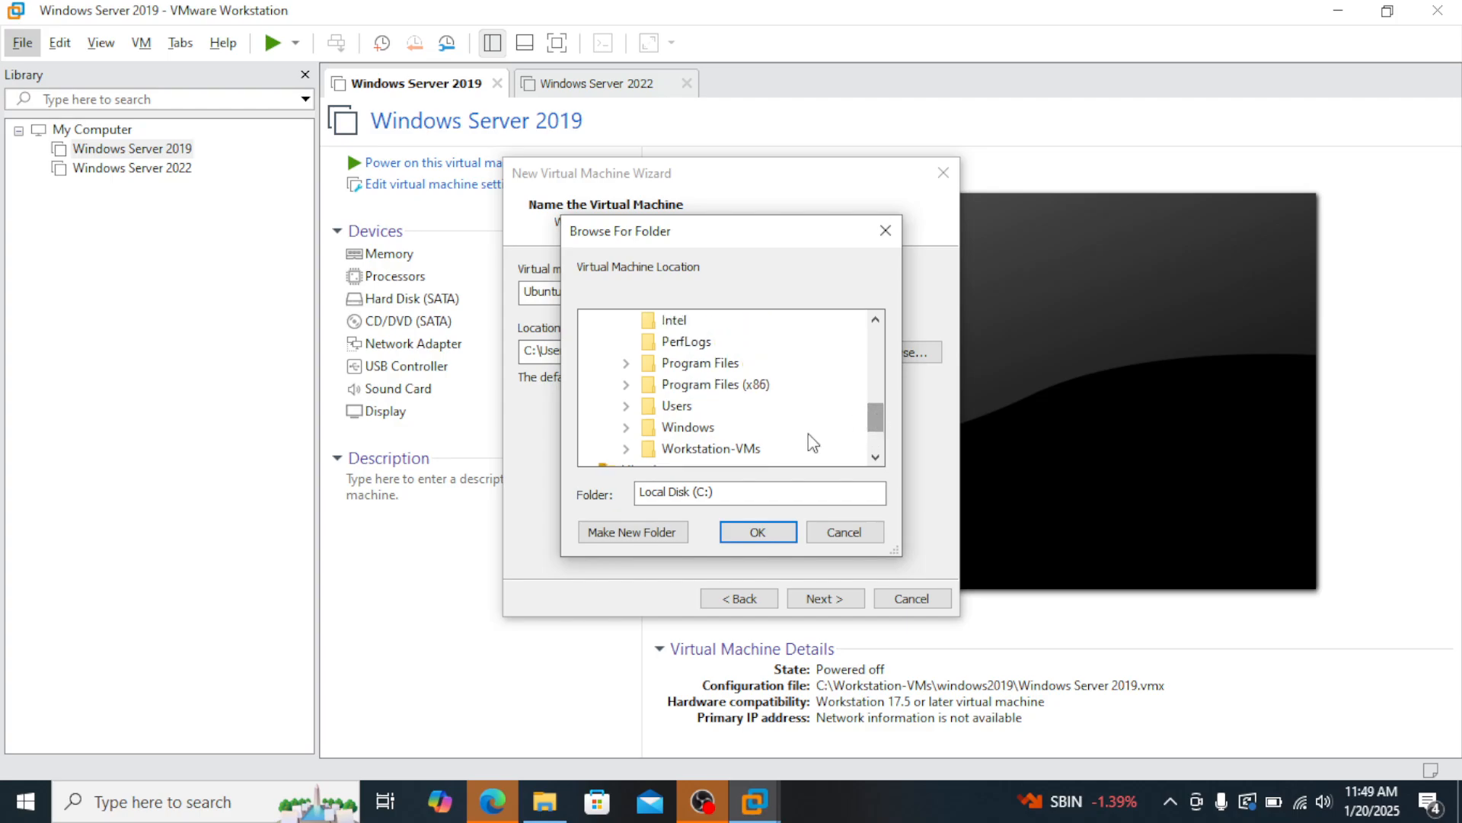
click(749, 448)
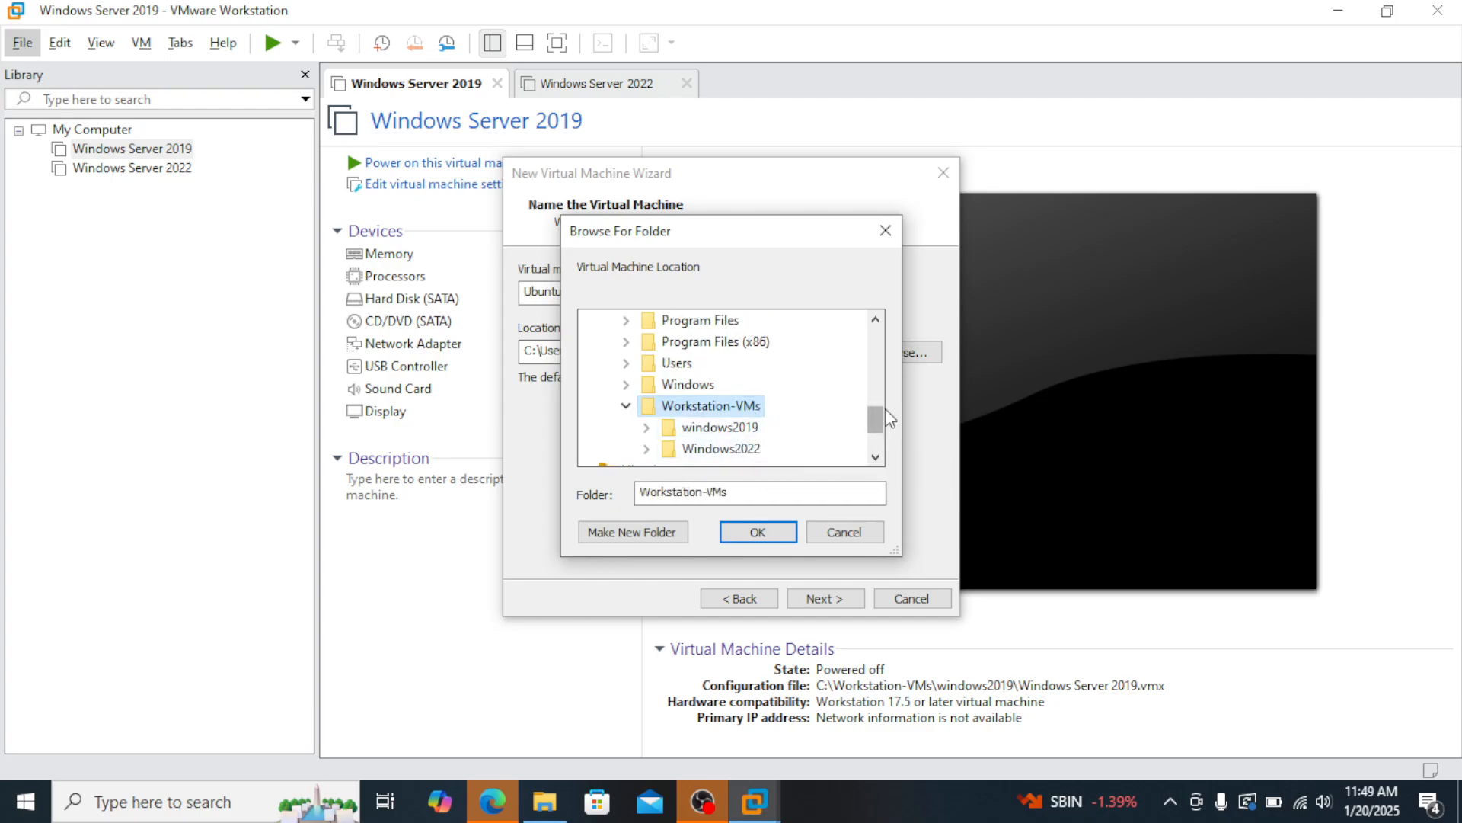
Create a folder named ubuntu inside Workstation-VMs and accept it as the virtual machine's location
click(647, 539)
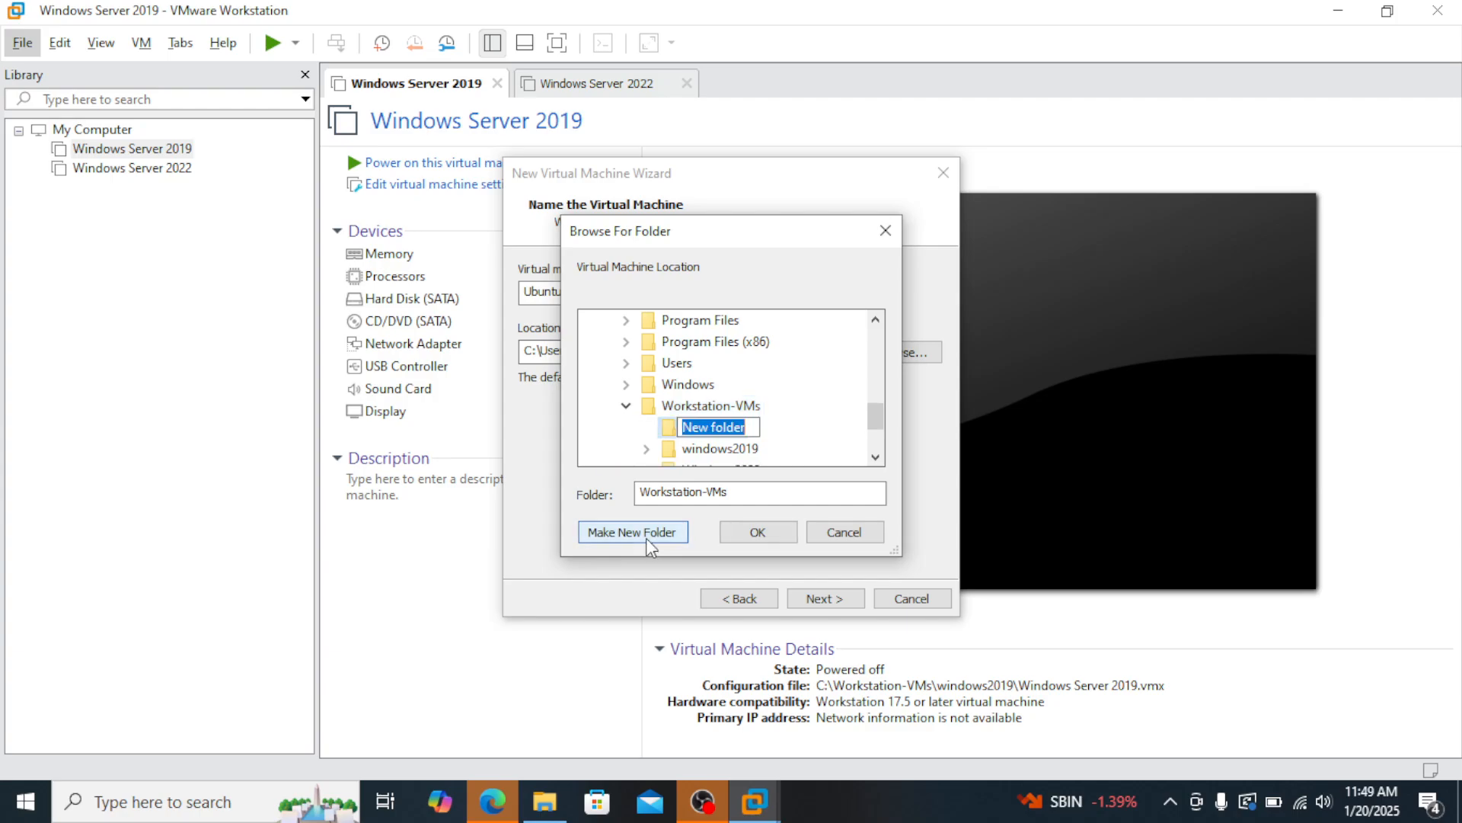
text(ubunt)
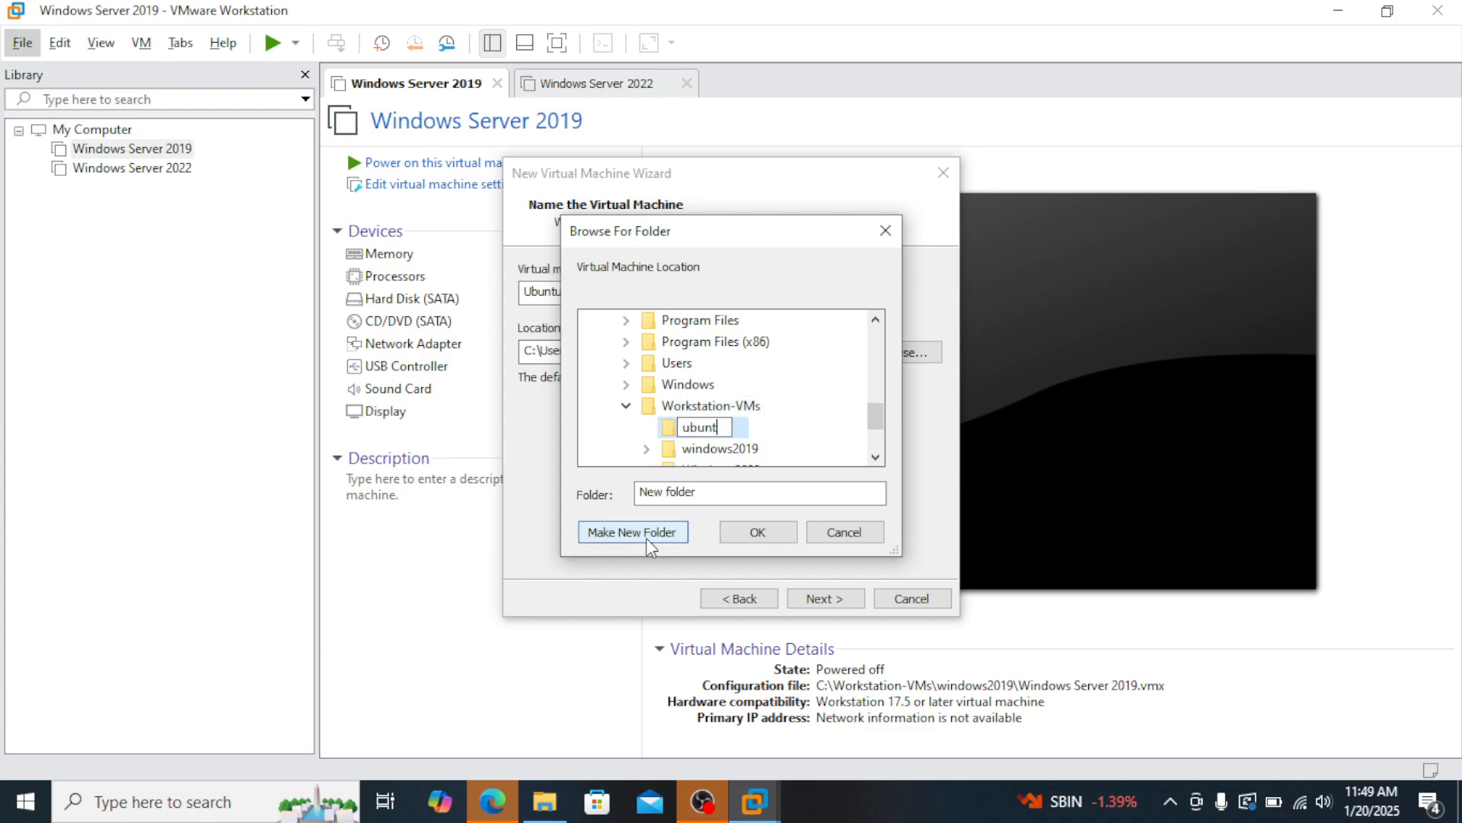
text(u)
key(Return)
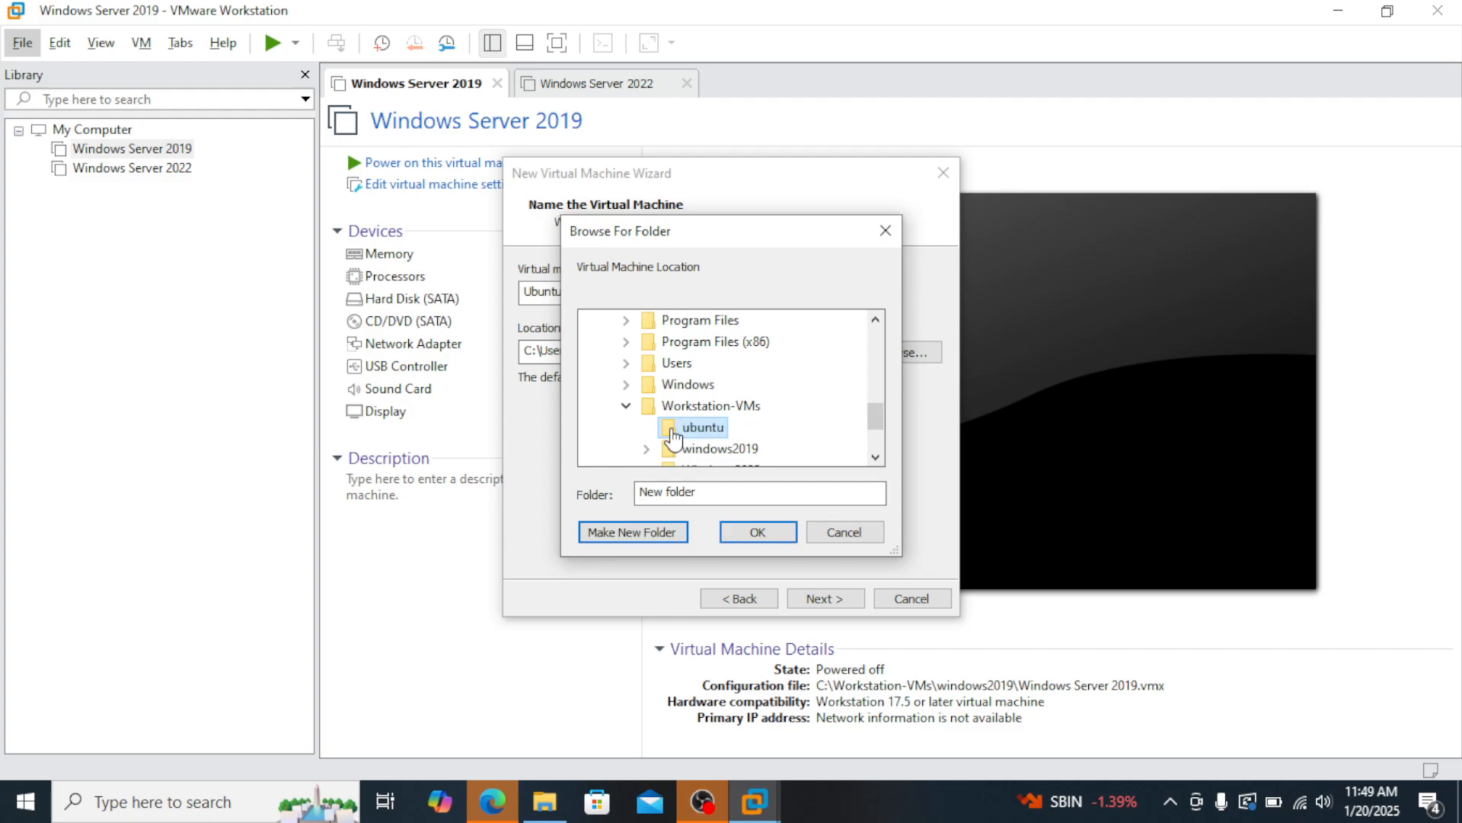
click(748, 530)
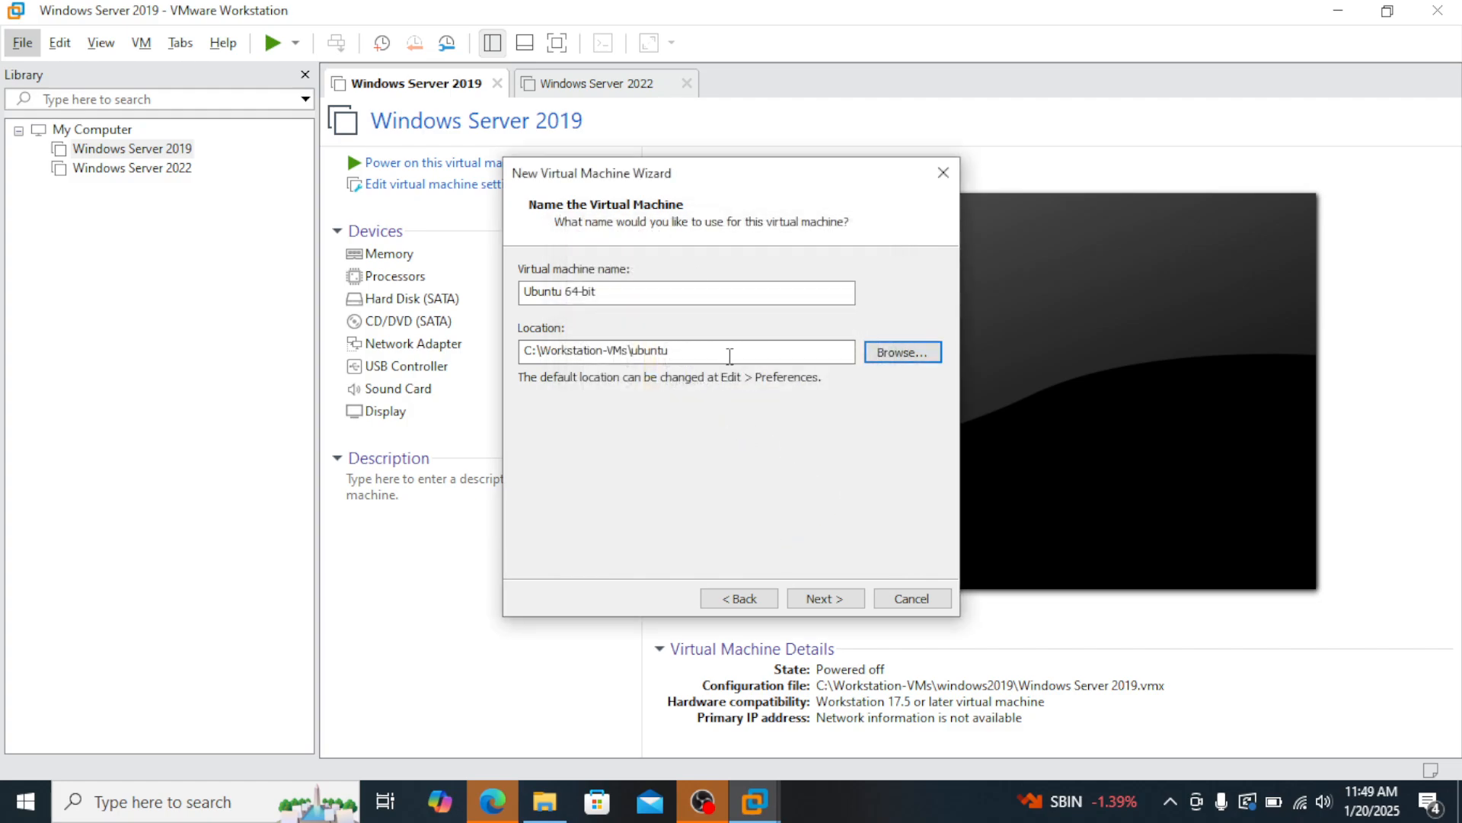
click(837, 599)
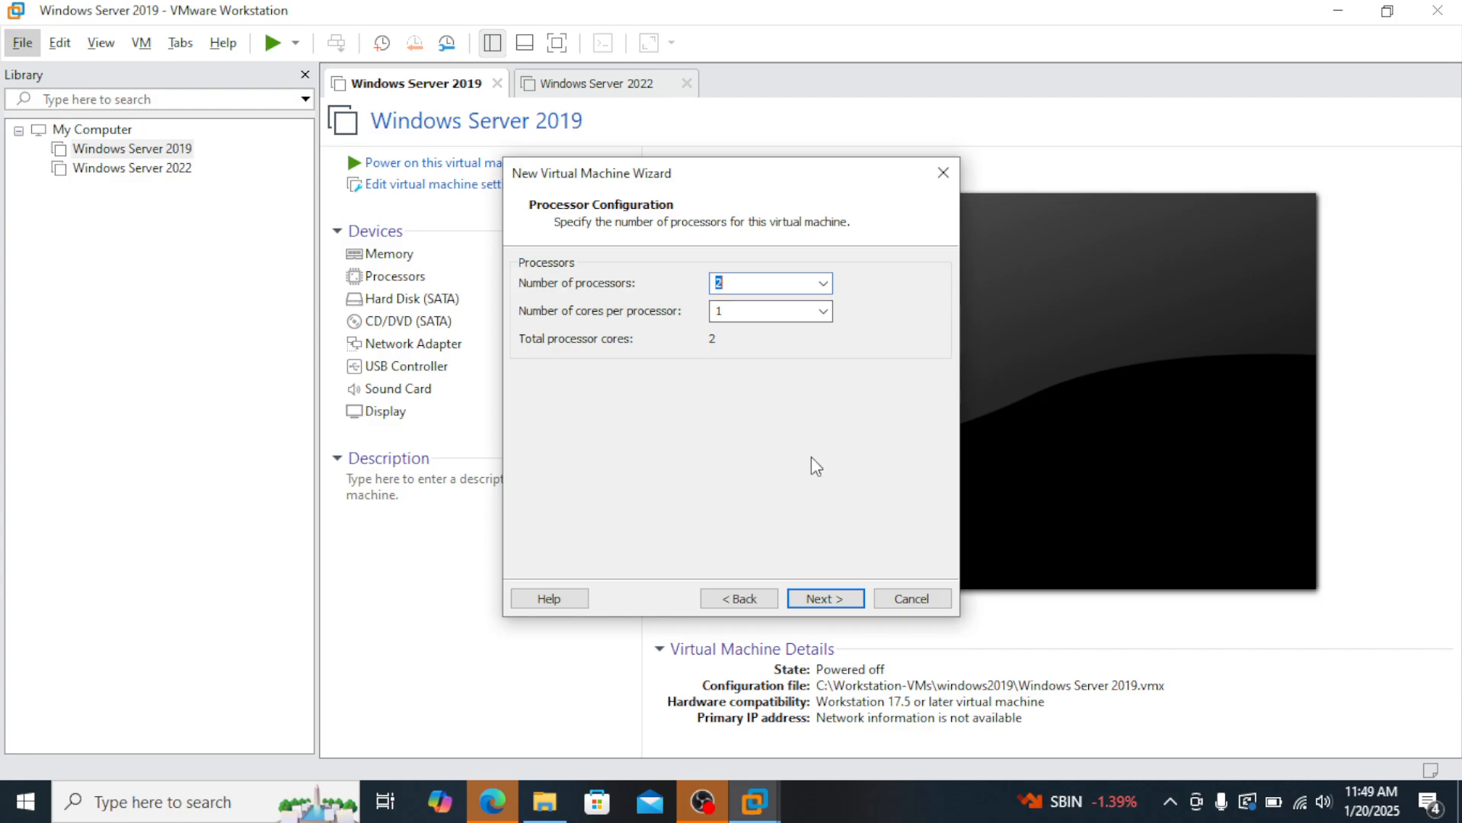
Accept 2 single-core processors and 4096 MB of memory, and set the network connection to bridged networking
click(828, 598)
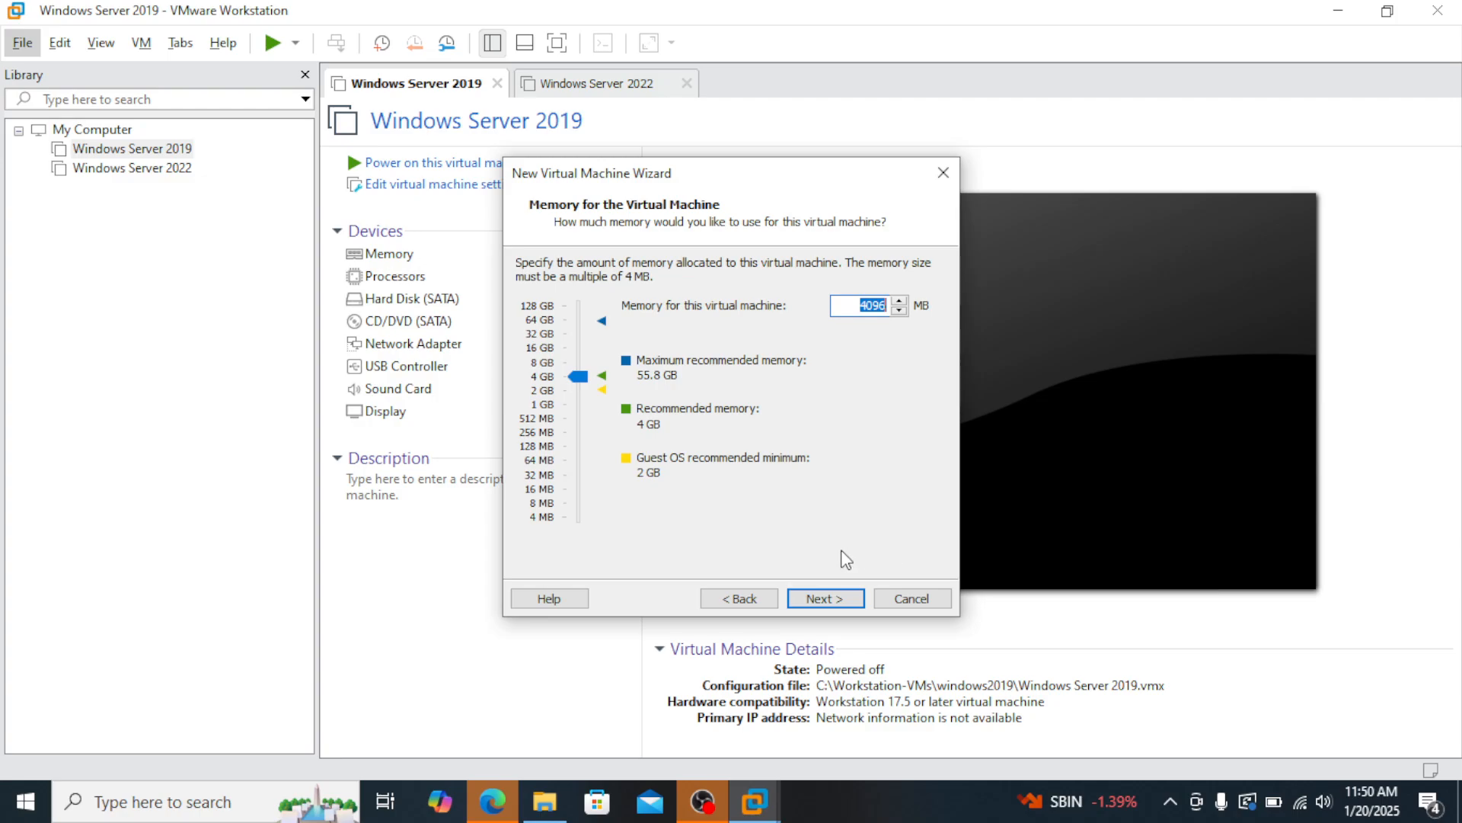
click(834, 601)
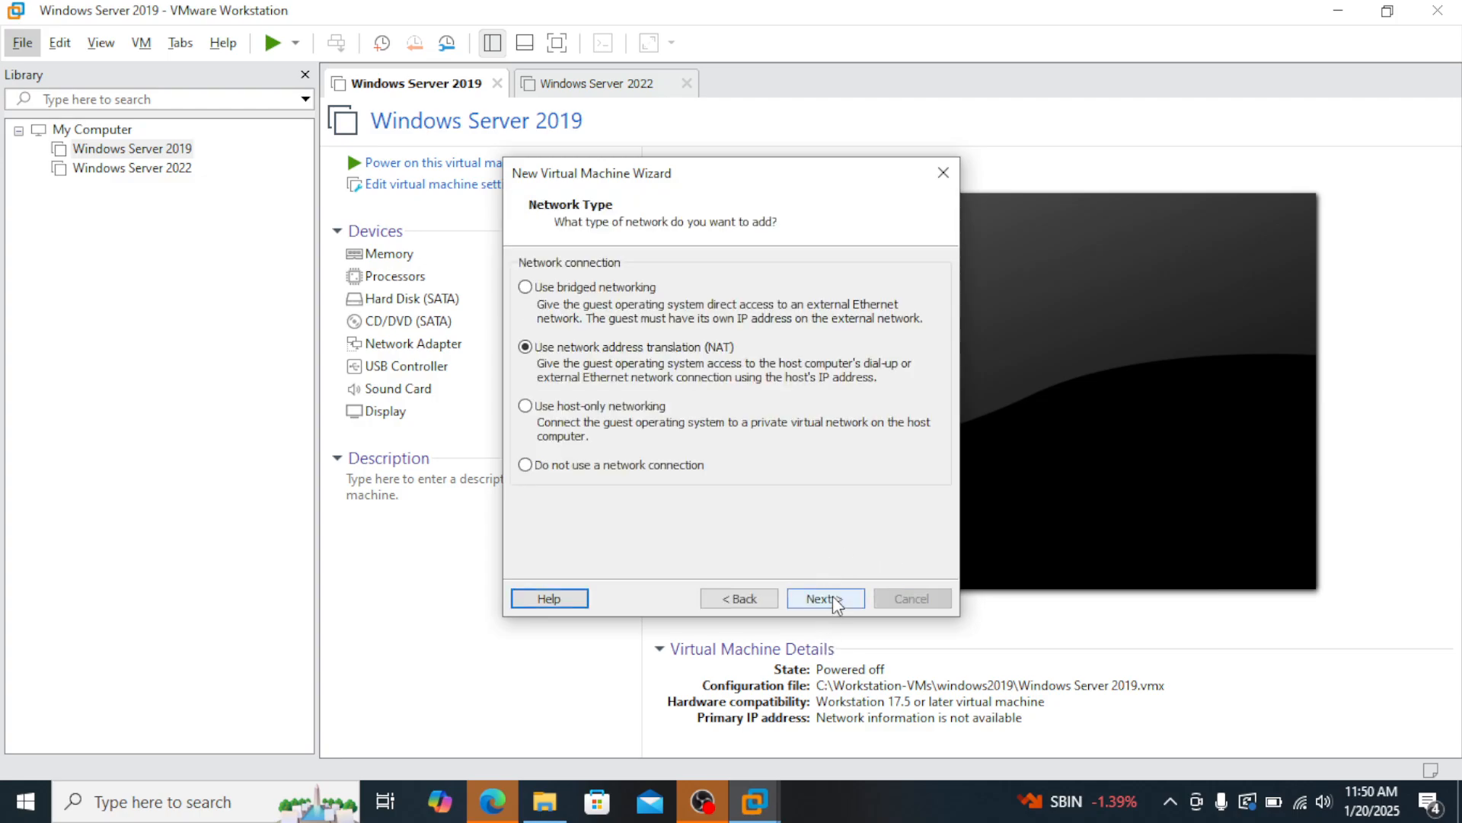
click(561, 289)
click(831, 600)
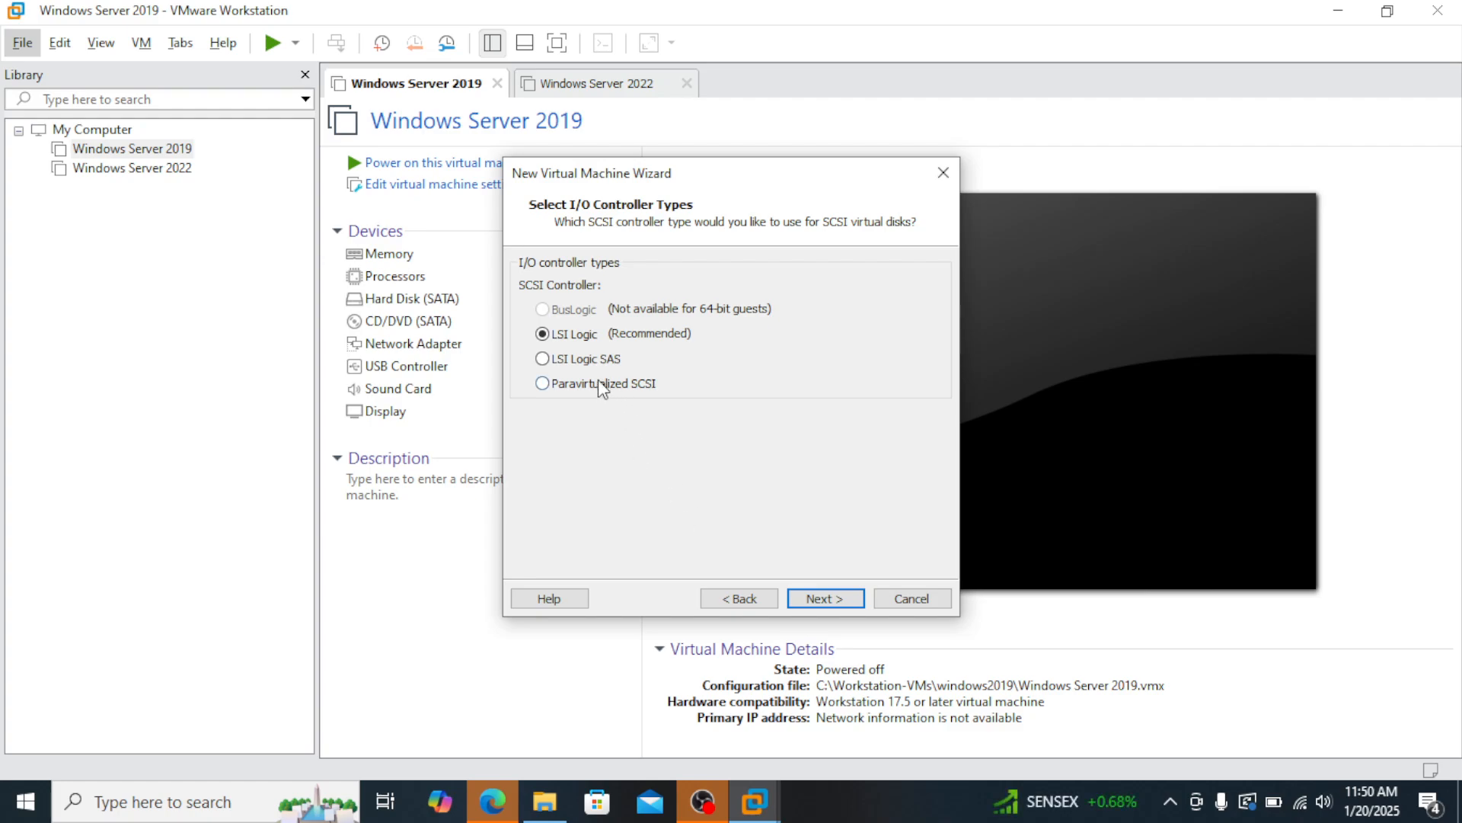
Keep the LSI Logic controller and choose to create a new virtual disk of type SATA
click(844, 599)
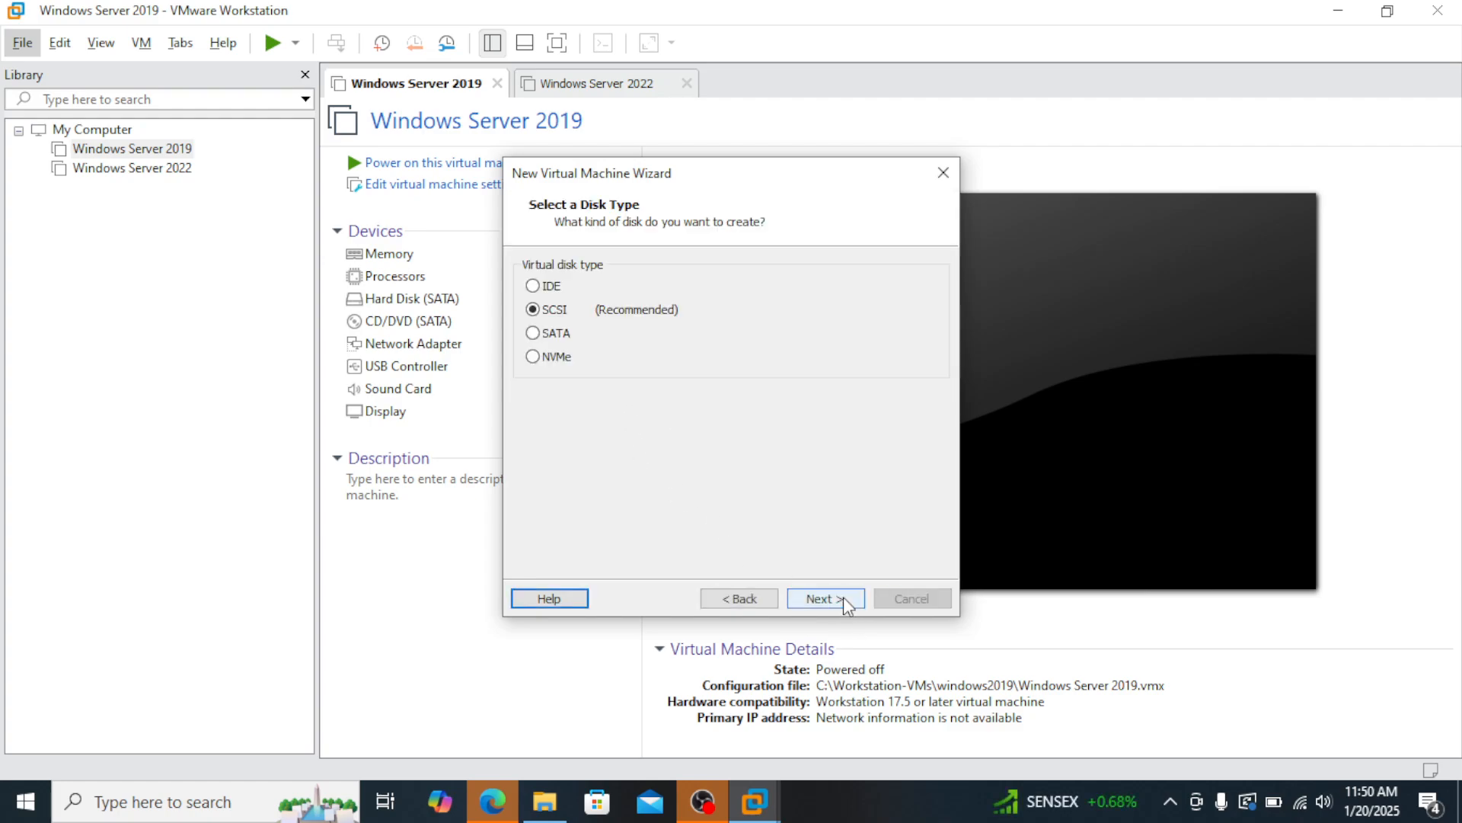
click(559, 336)
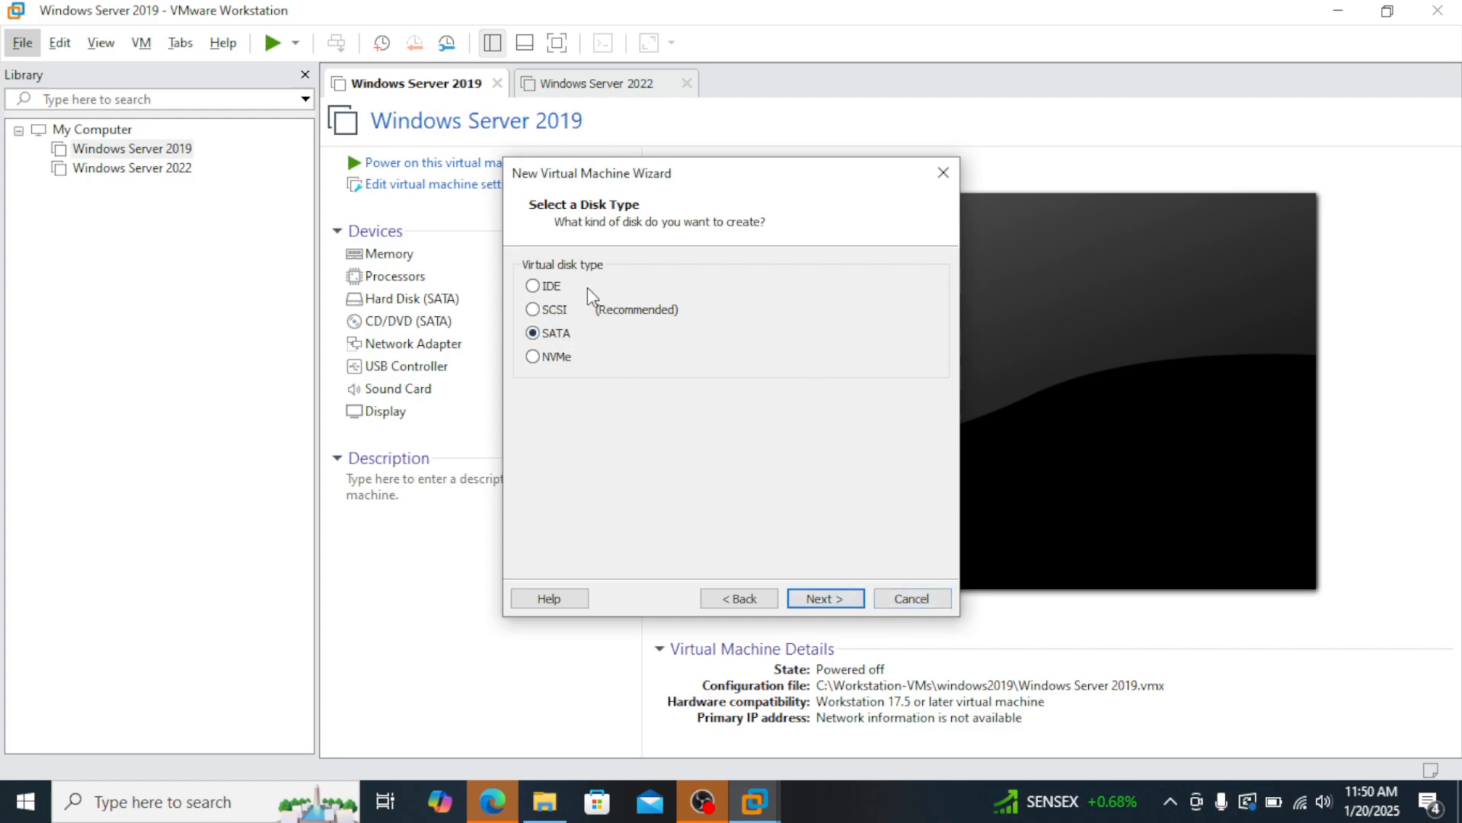
click(840, 602)
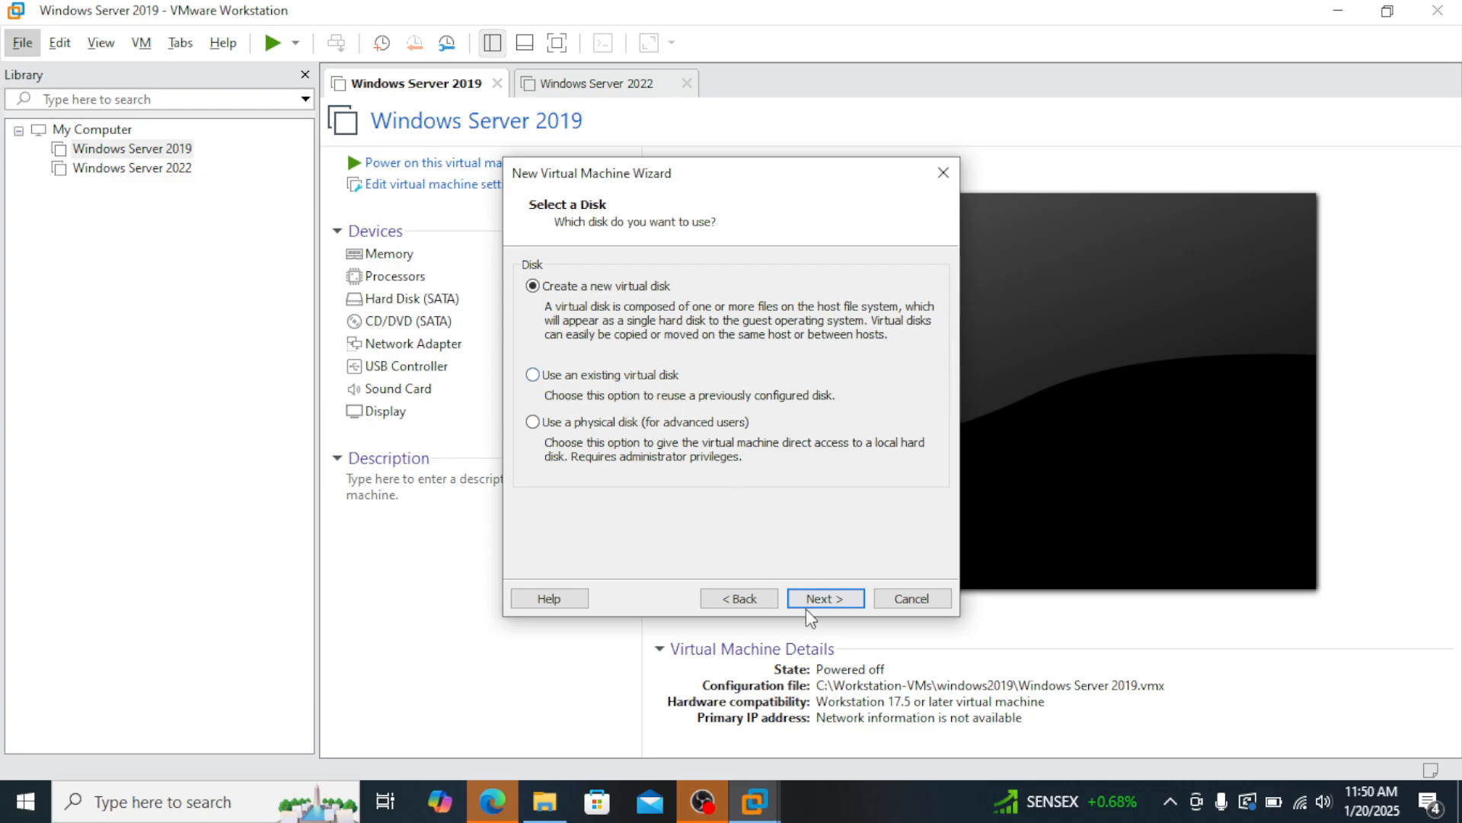
click(845, 600)
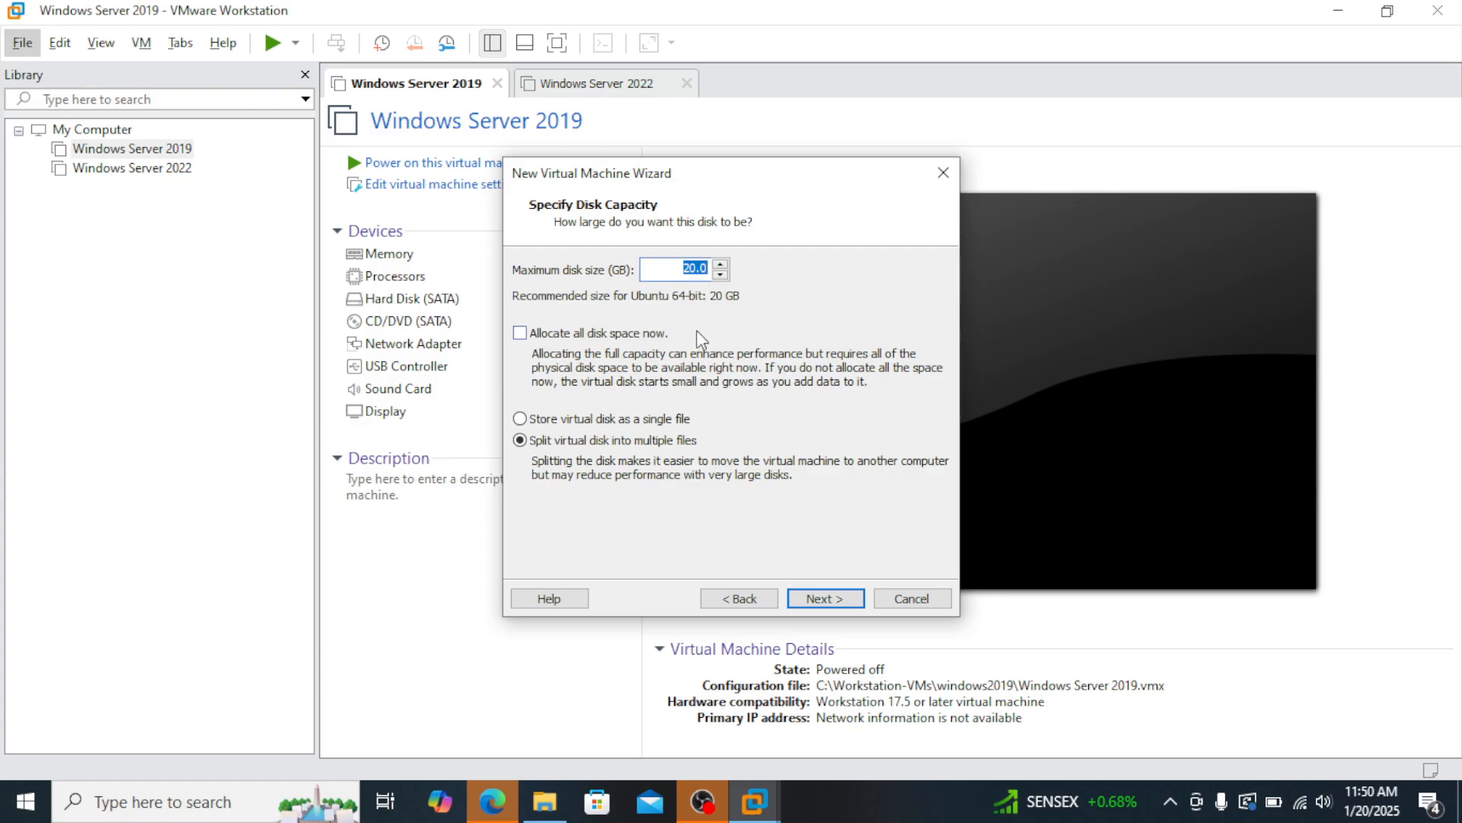
Set the maximum disk size to 40 GB, split into multiple files, and finish creating the virtual machine
text(40)
click(826, 602)
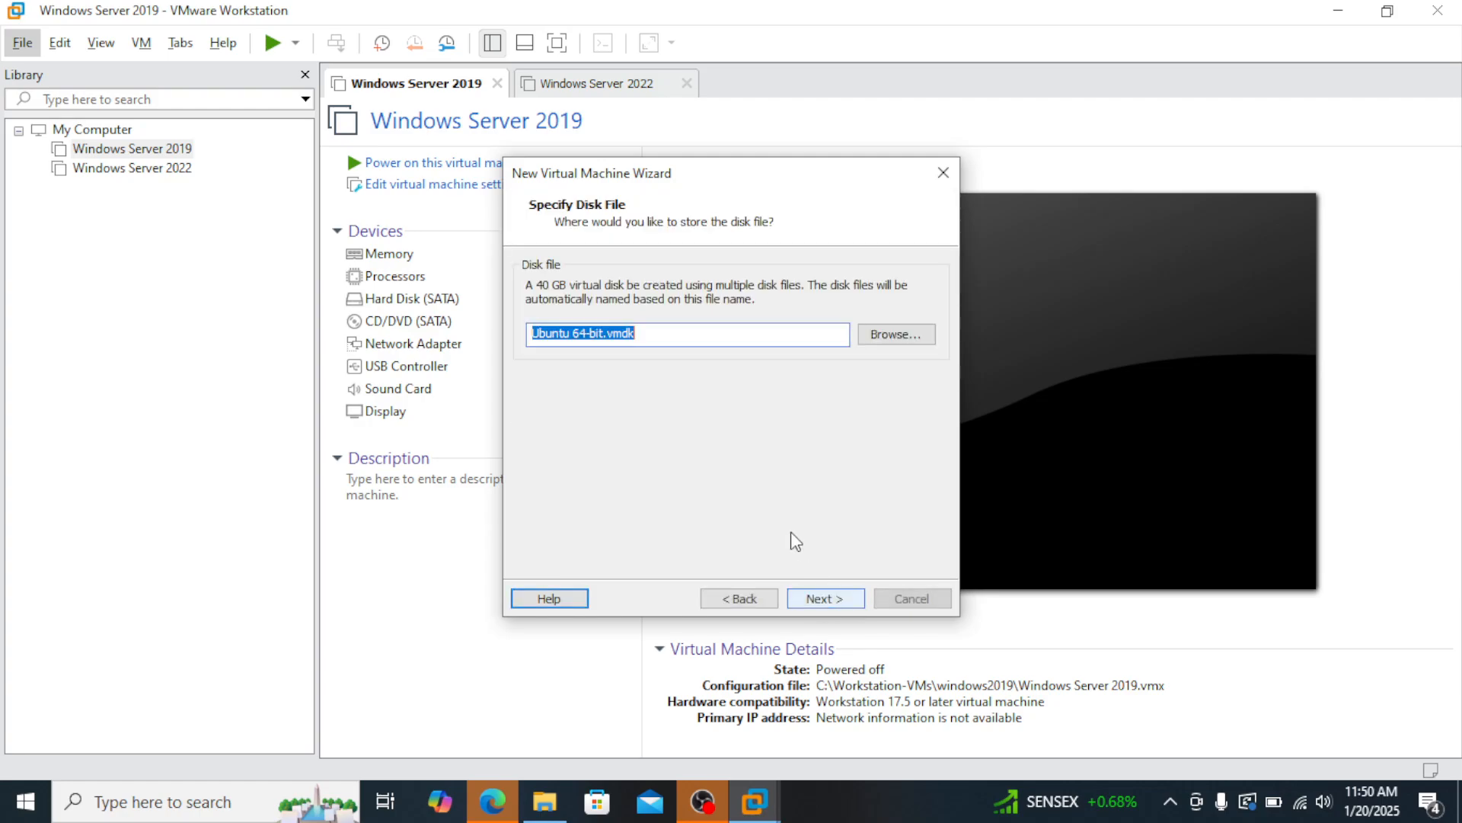
click(840, 602)
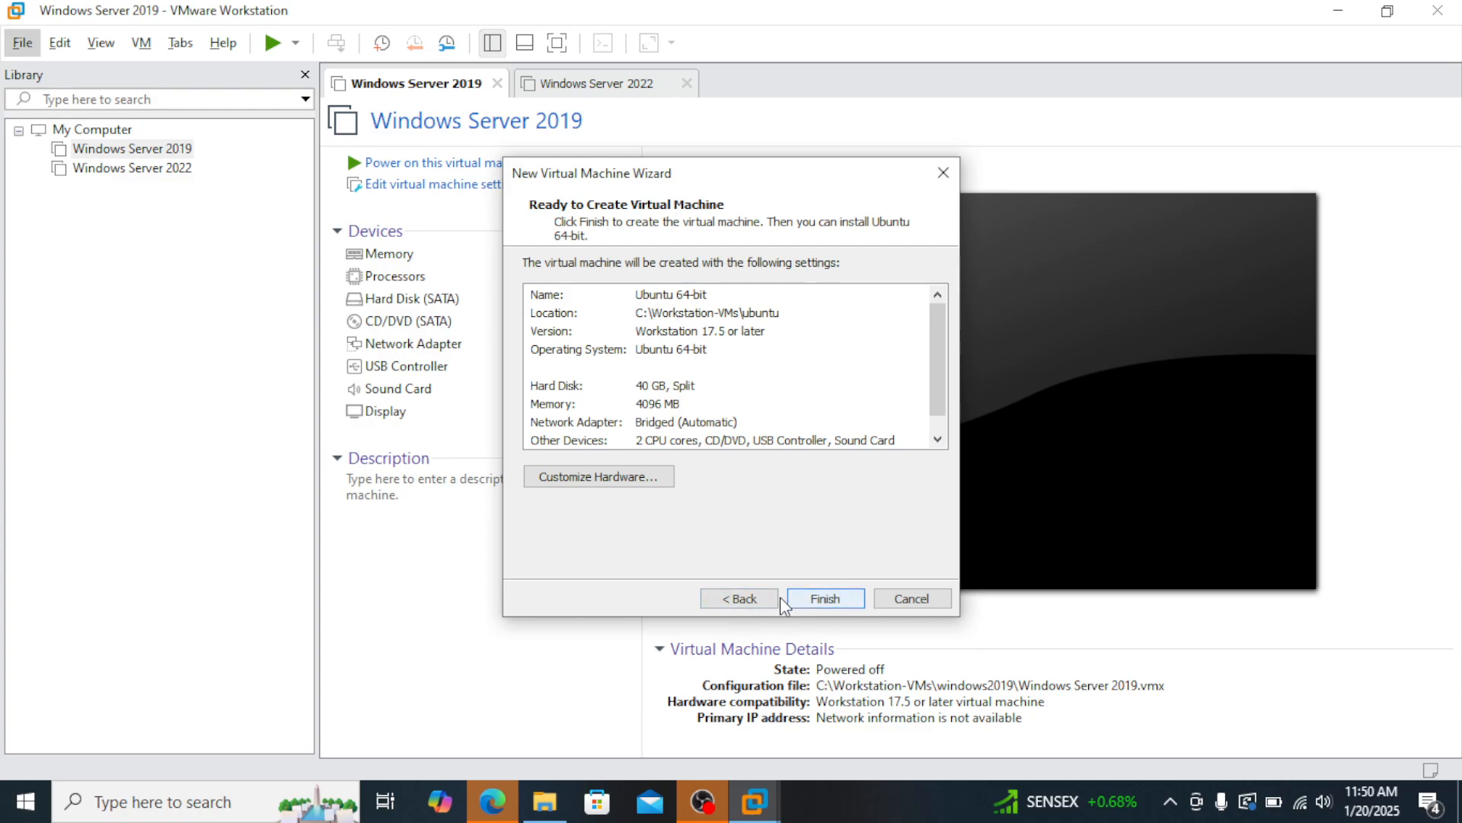
click(827, 599)
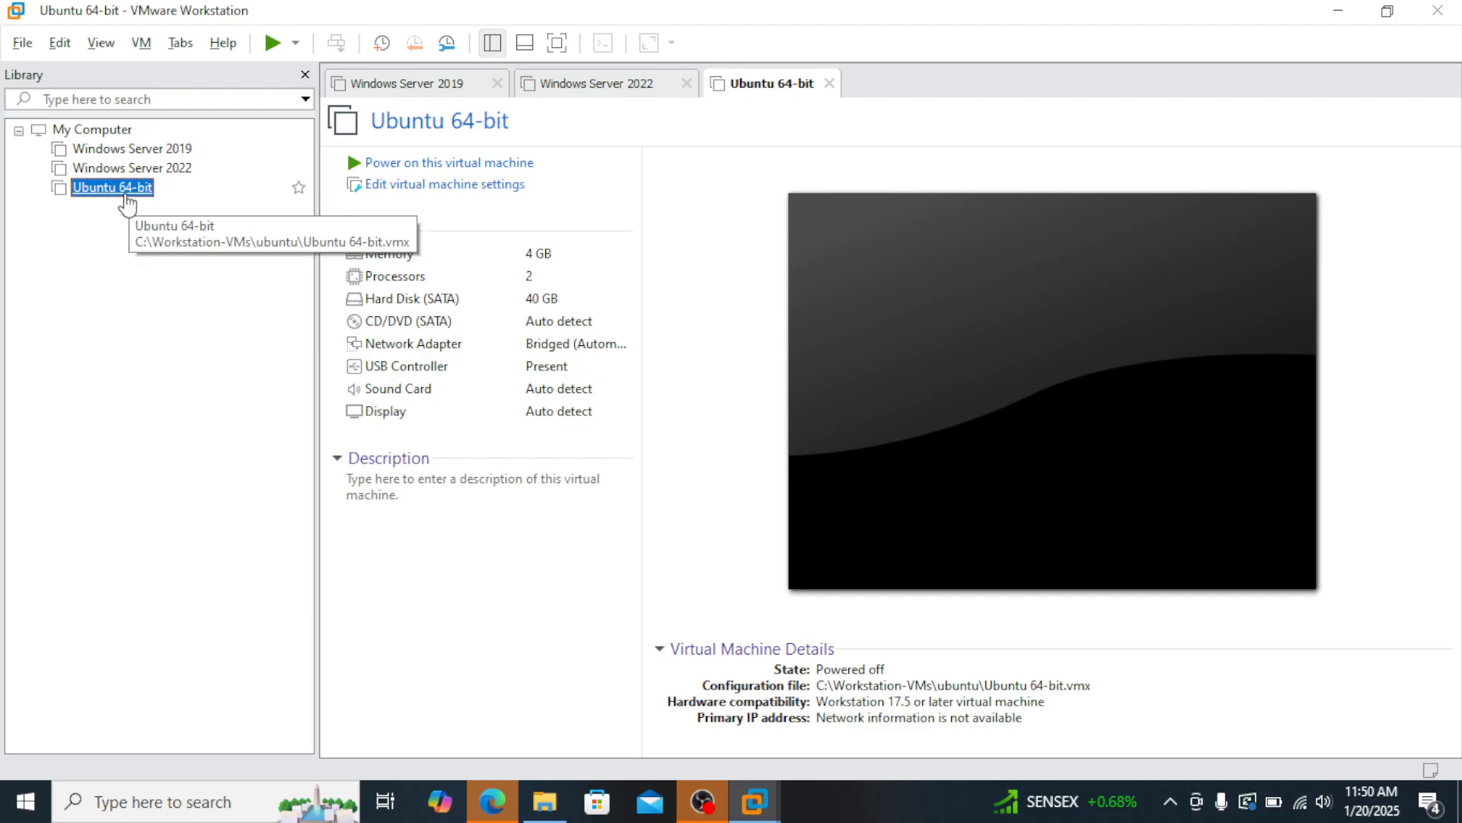
Open the Ubuntu 64-bit machine's settings and review its hard disk, processor and memory configuration
right_click(125, 197)
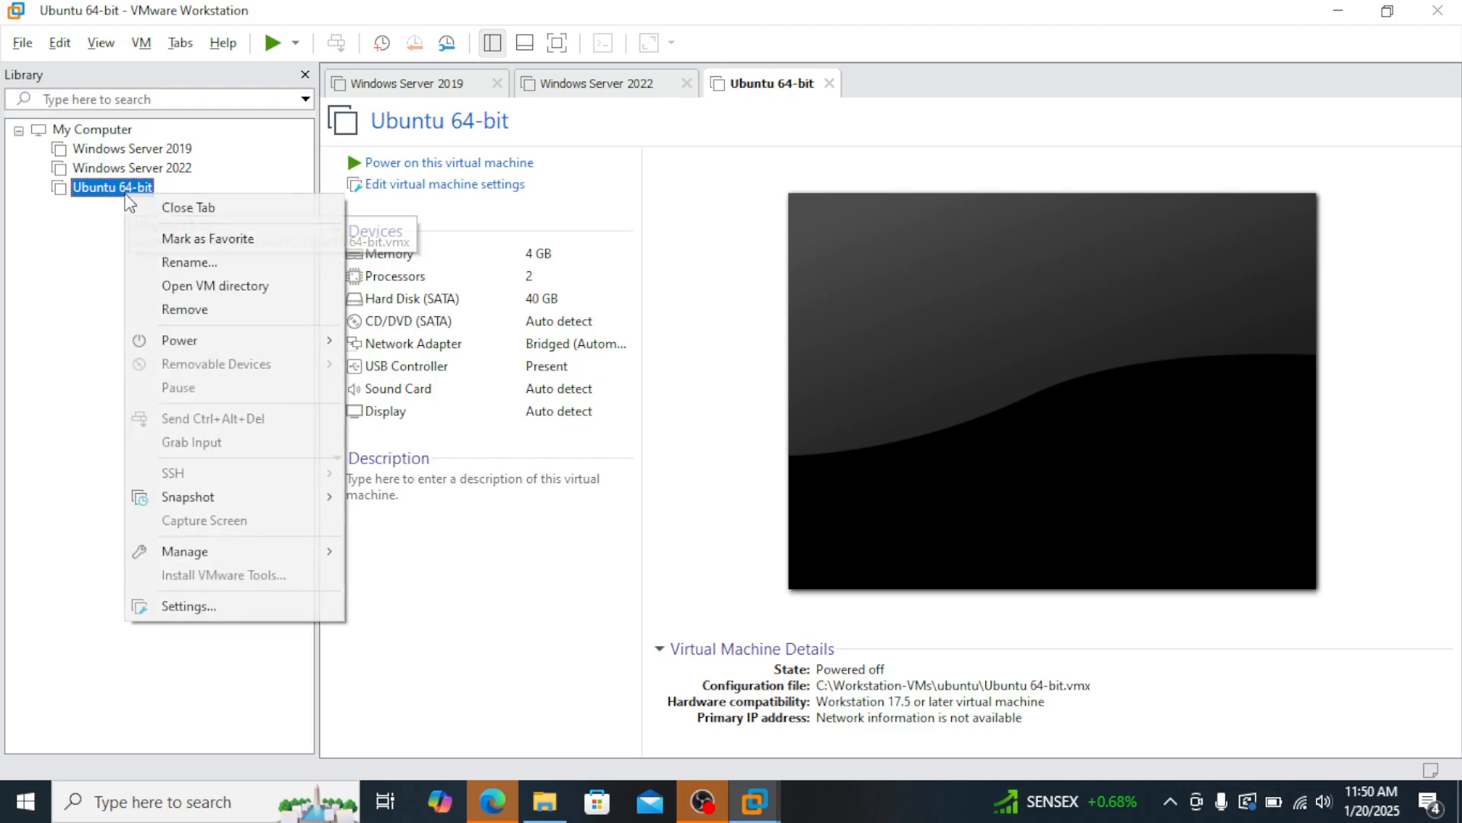
click(183, 607)
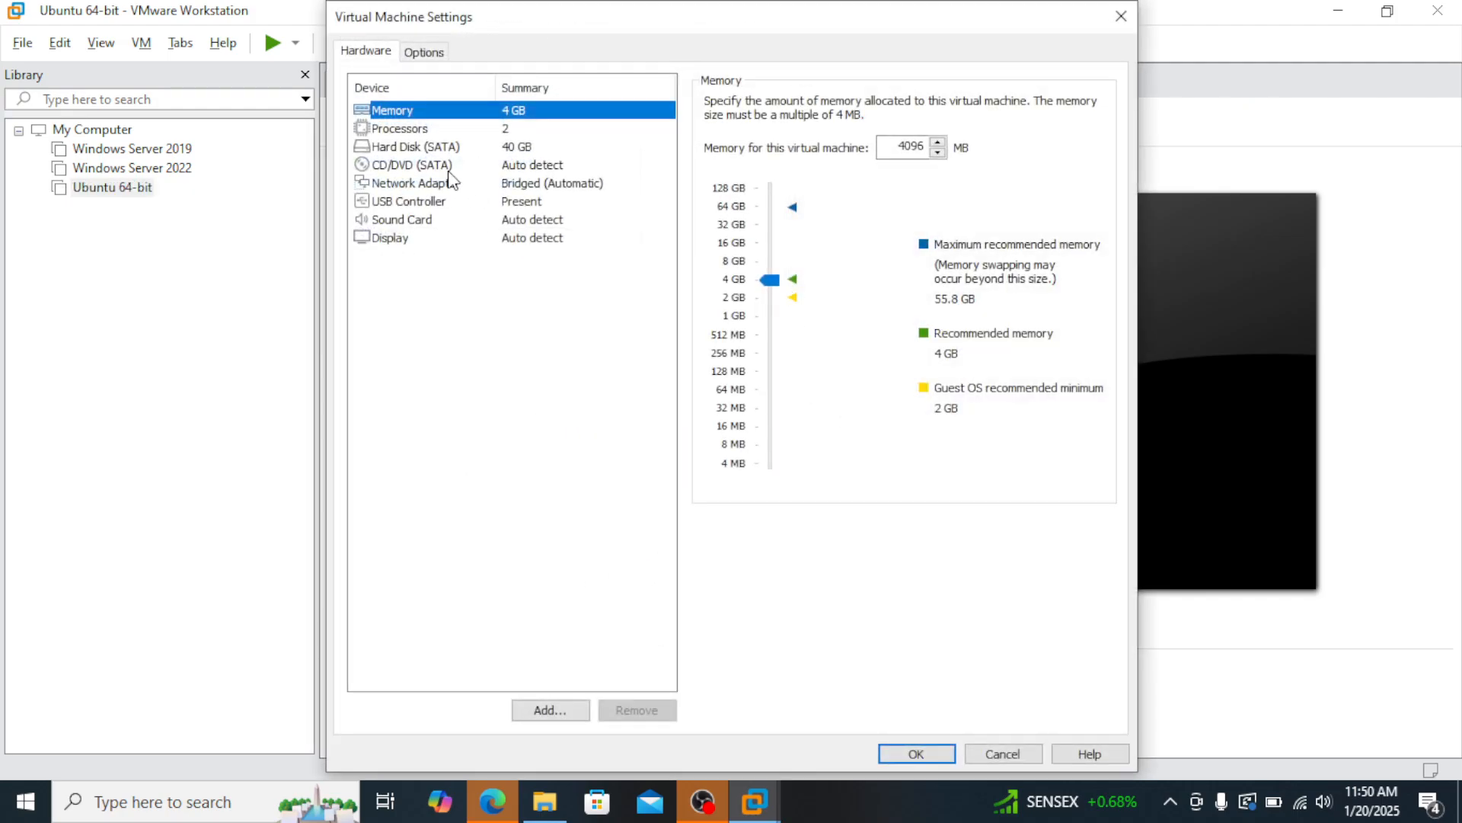
click(445, 165)
click(441, 148)
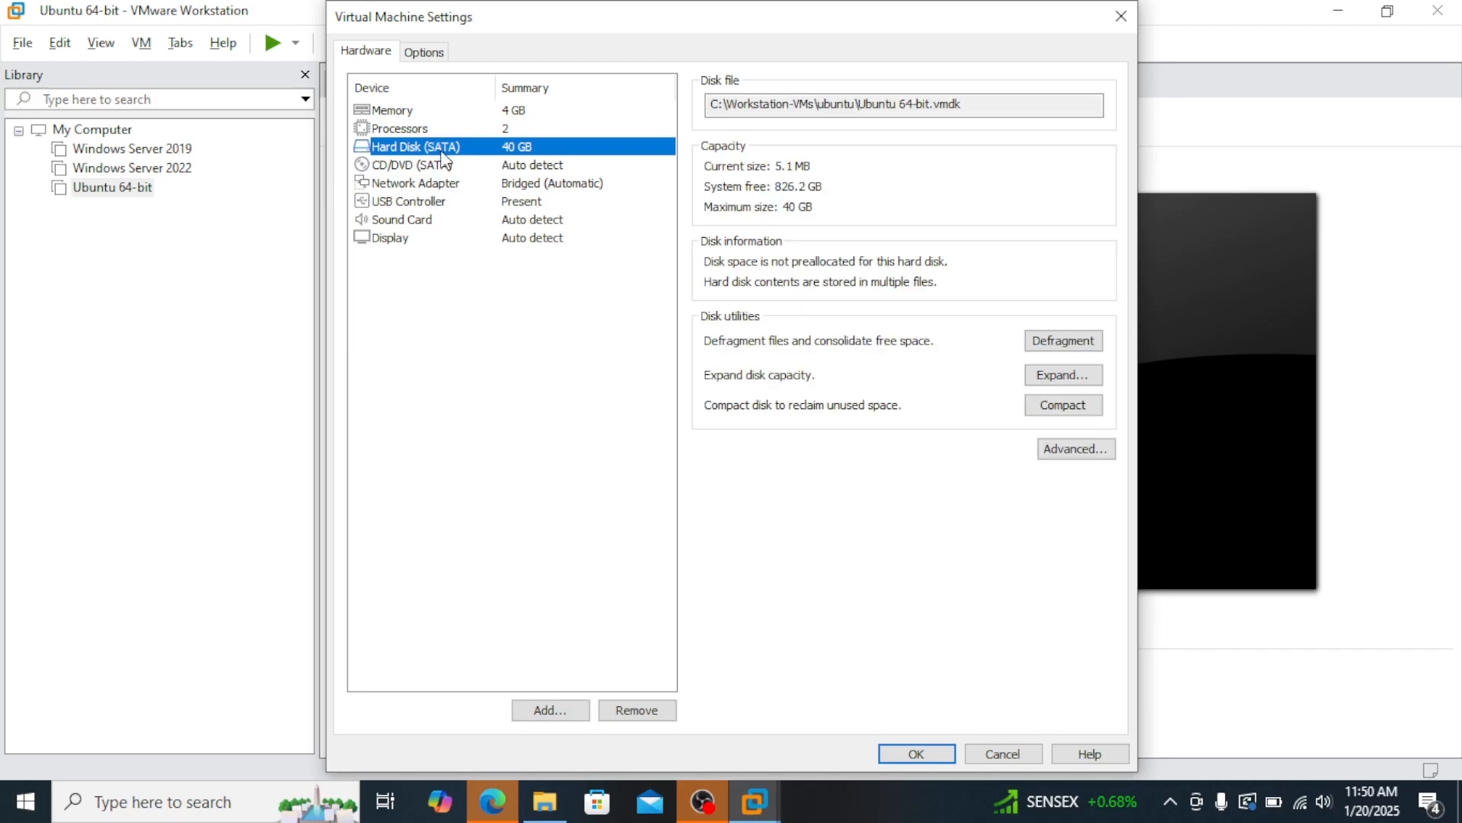
click(511, 128)
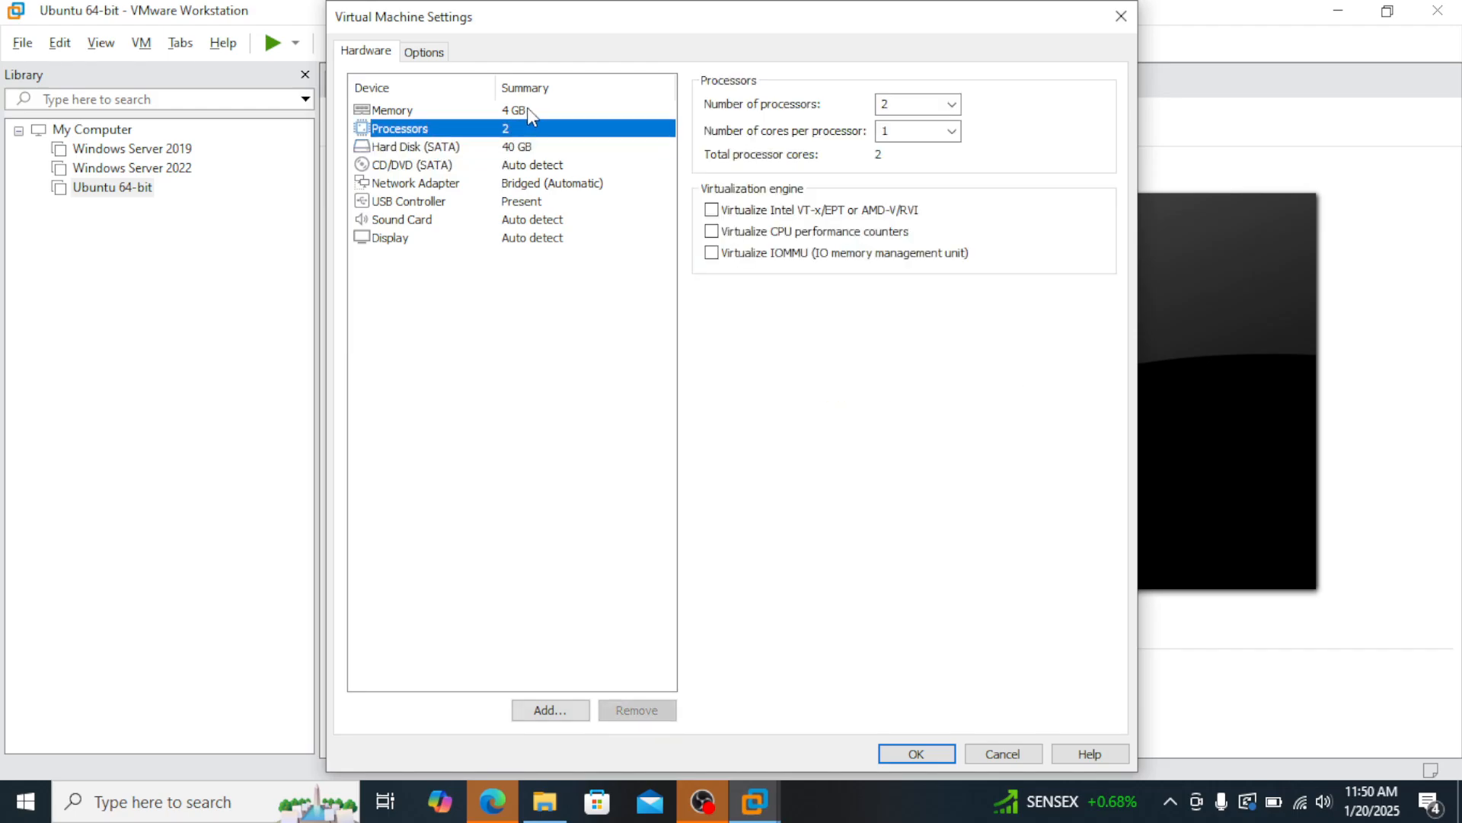
click(527, 109)
Set the CD/DVD drive to use the ubuntu-20.04.6-live-server-amd64 ISO image from the Desktop's softwares folder and save the machine settings
click(414, 166)
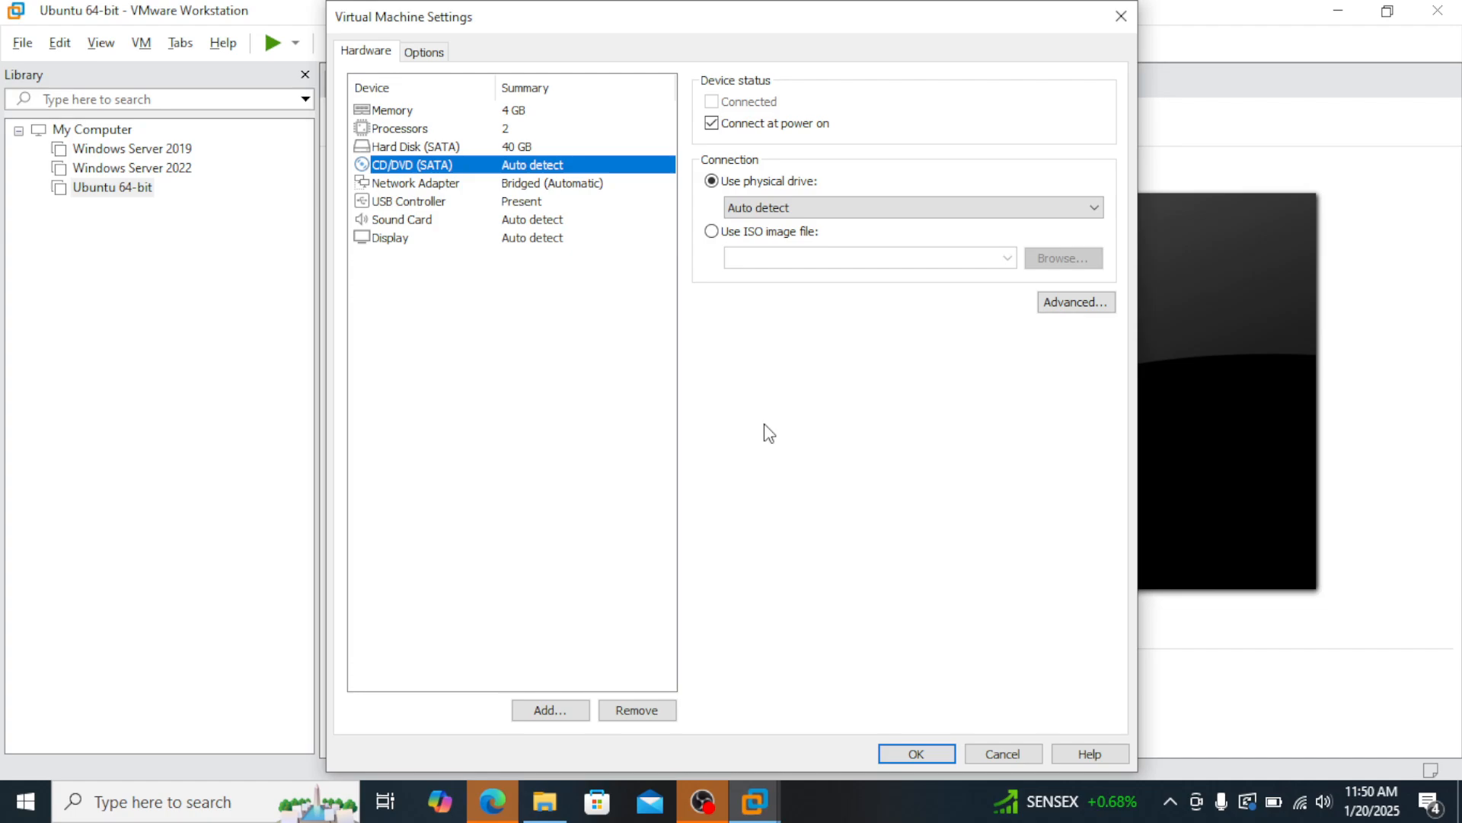
click(712, 232)
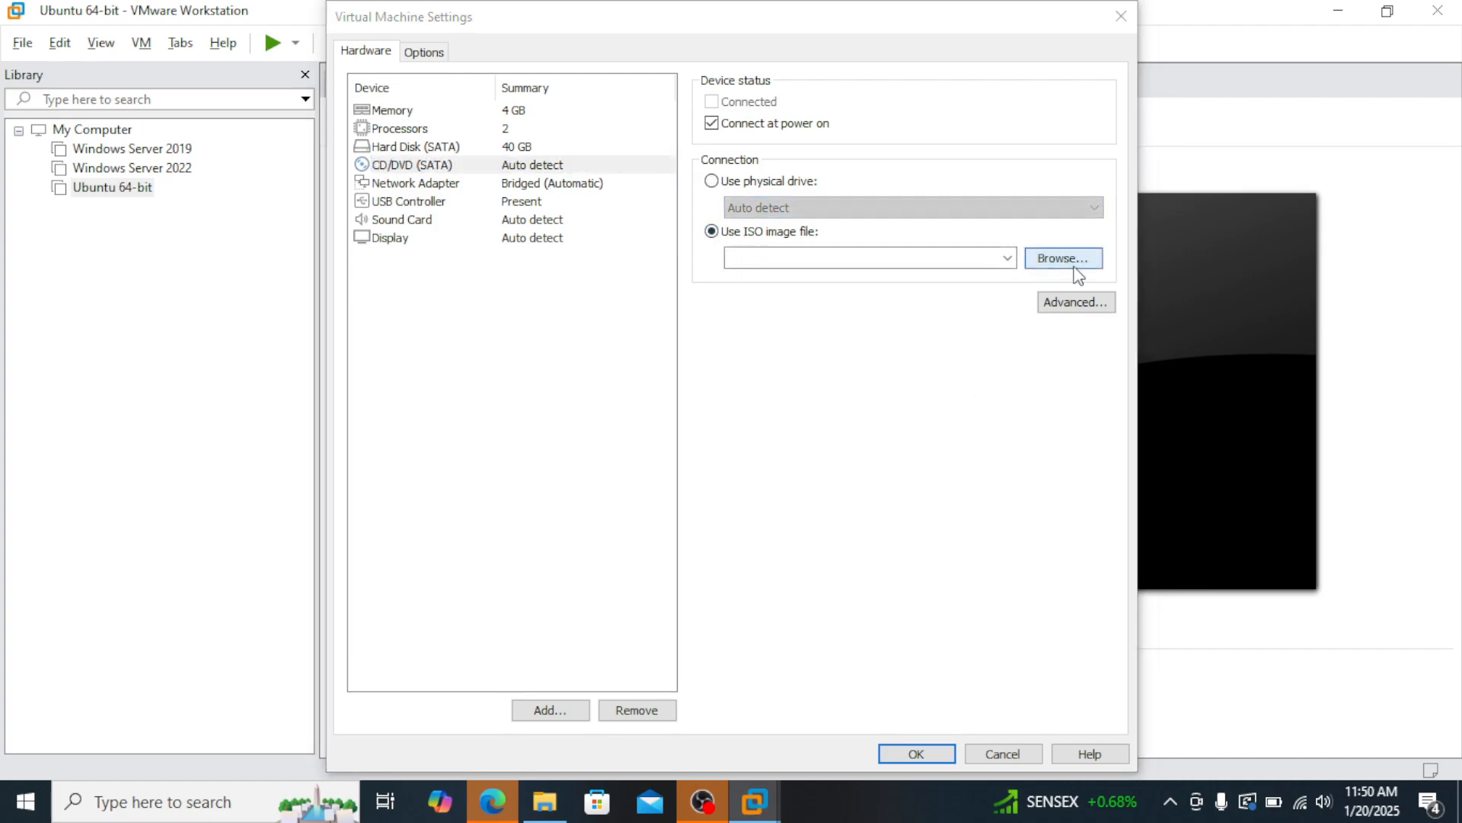
click(1064, 260)
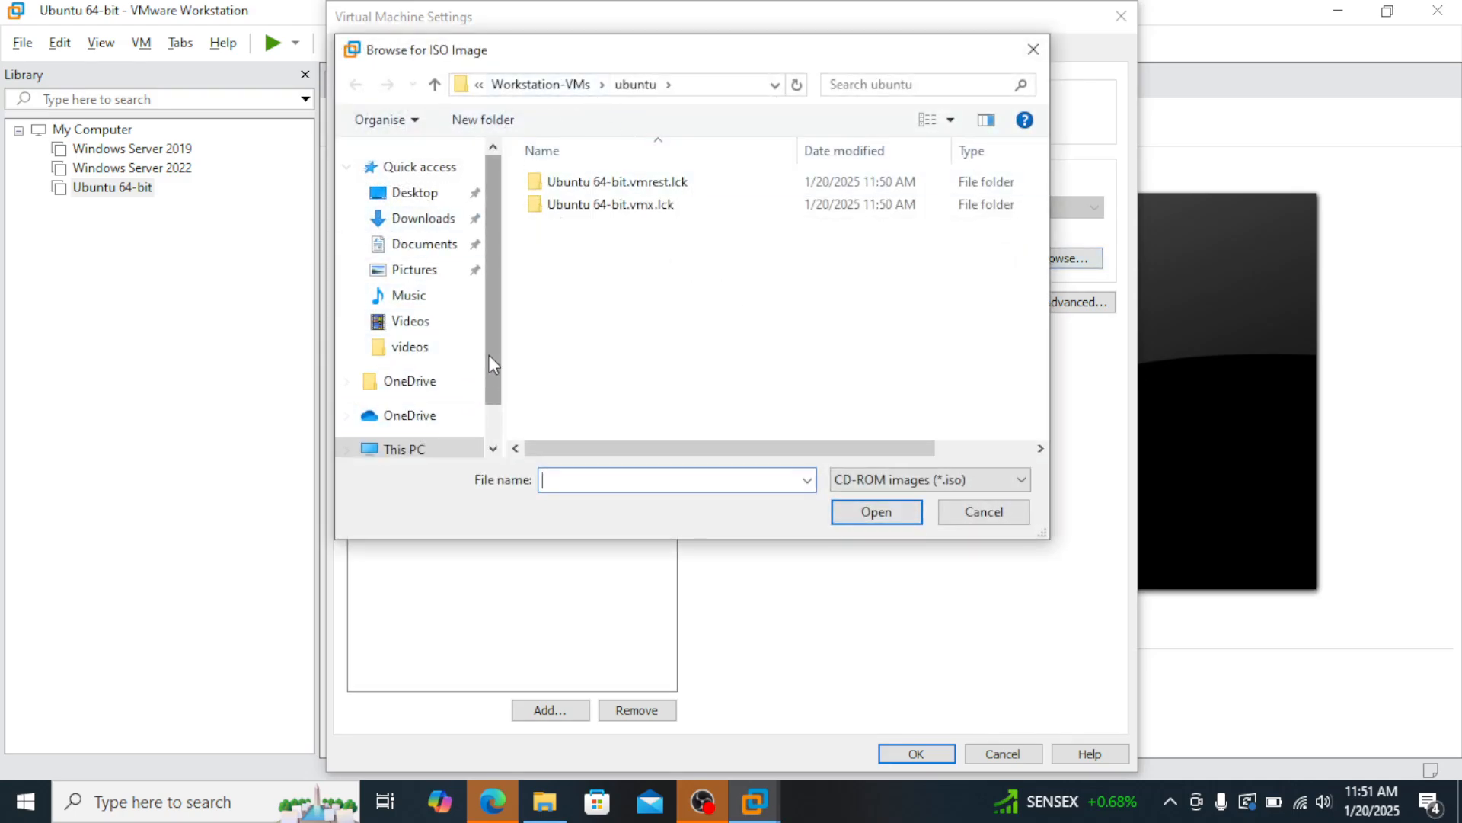
click(412, 195)
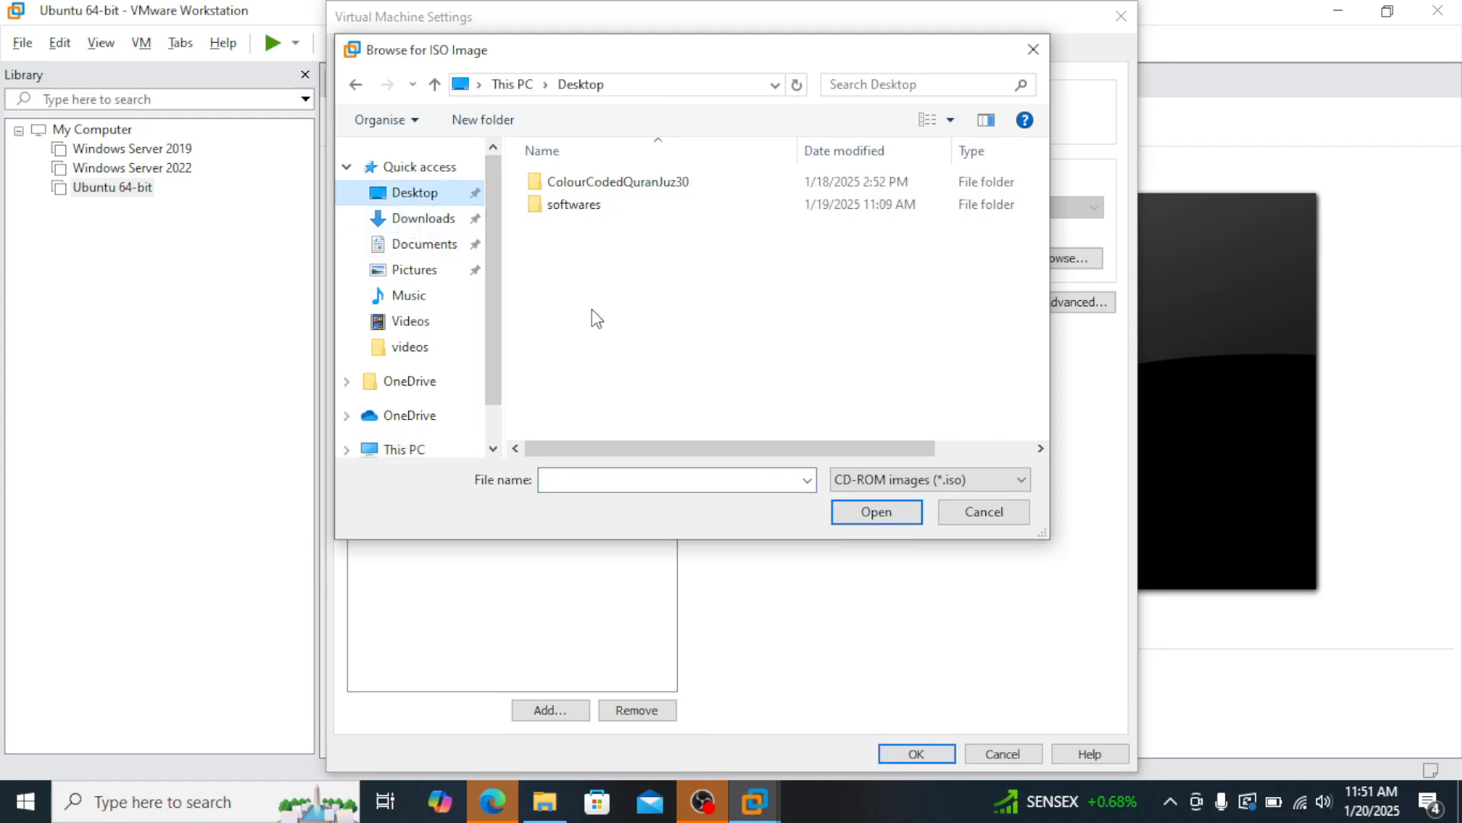
double_click(602, 205)
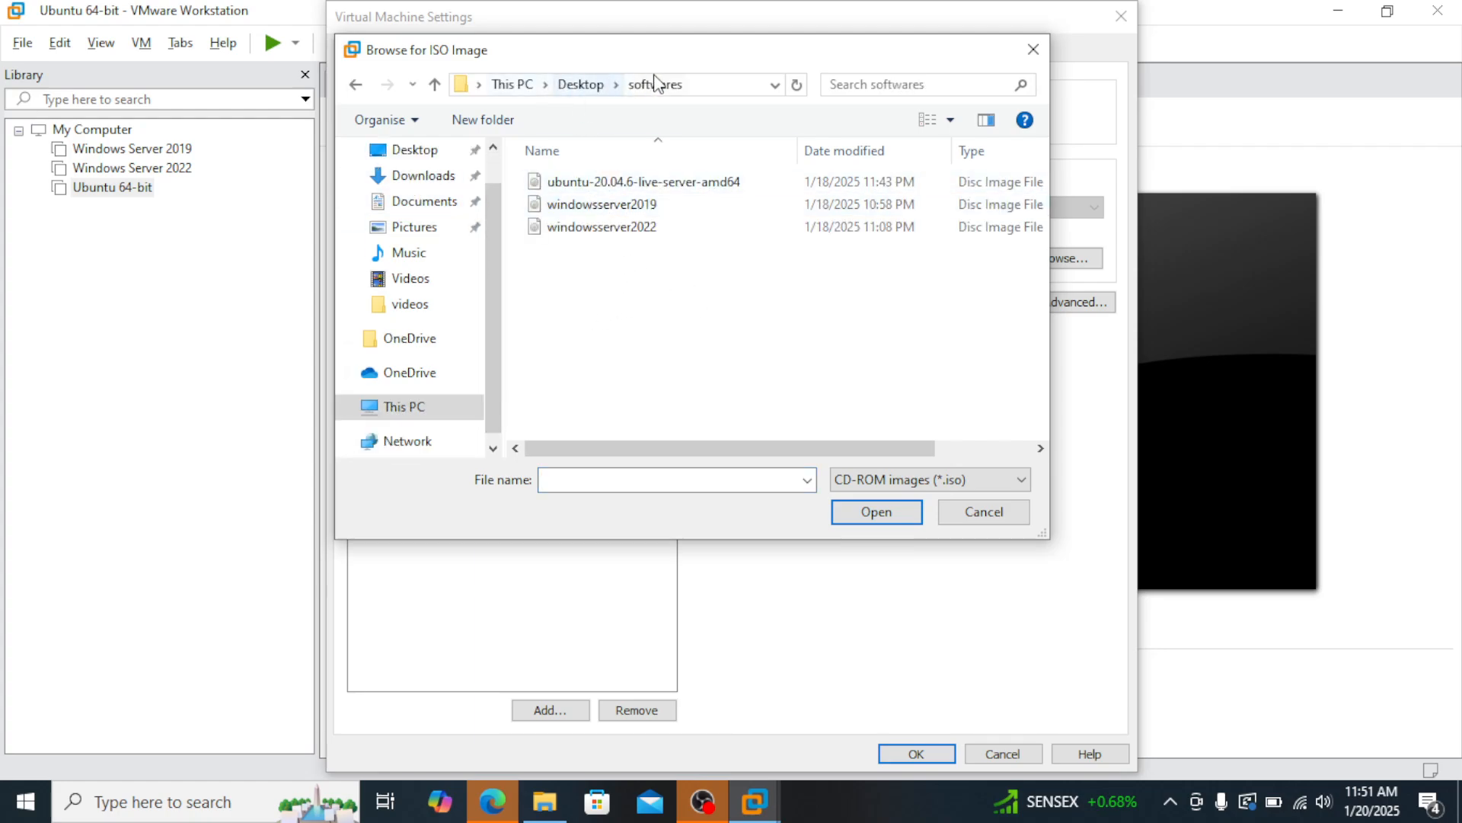
click(682, 184)
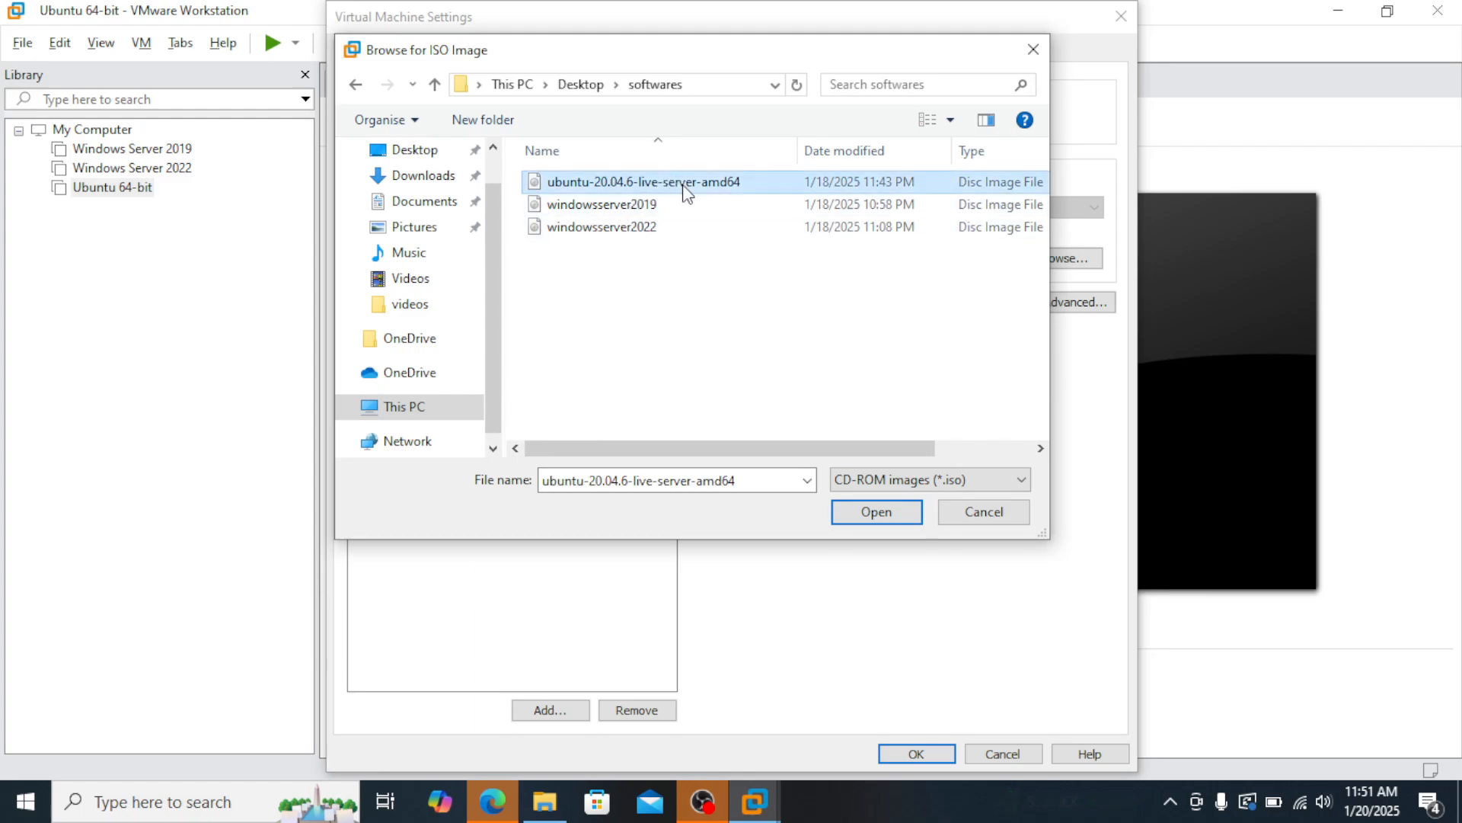
click(882, 517)
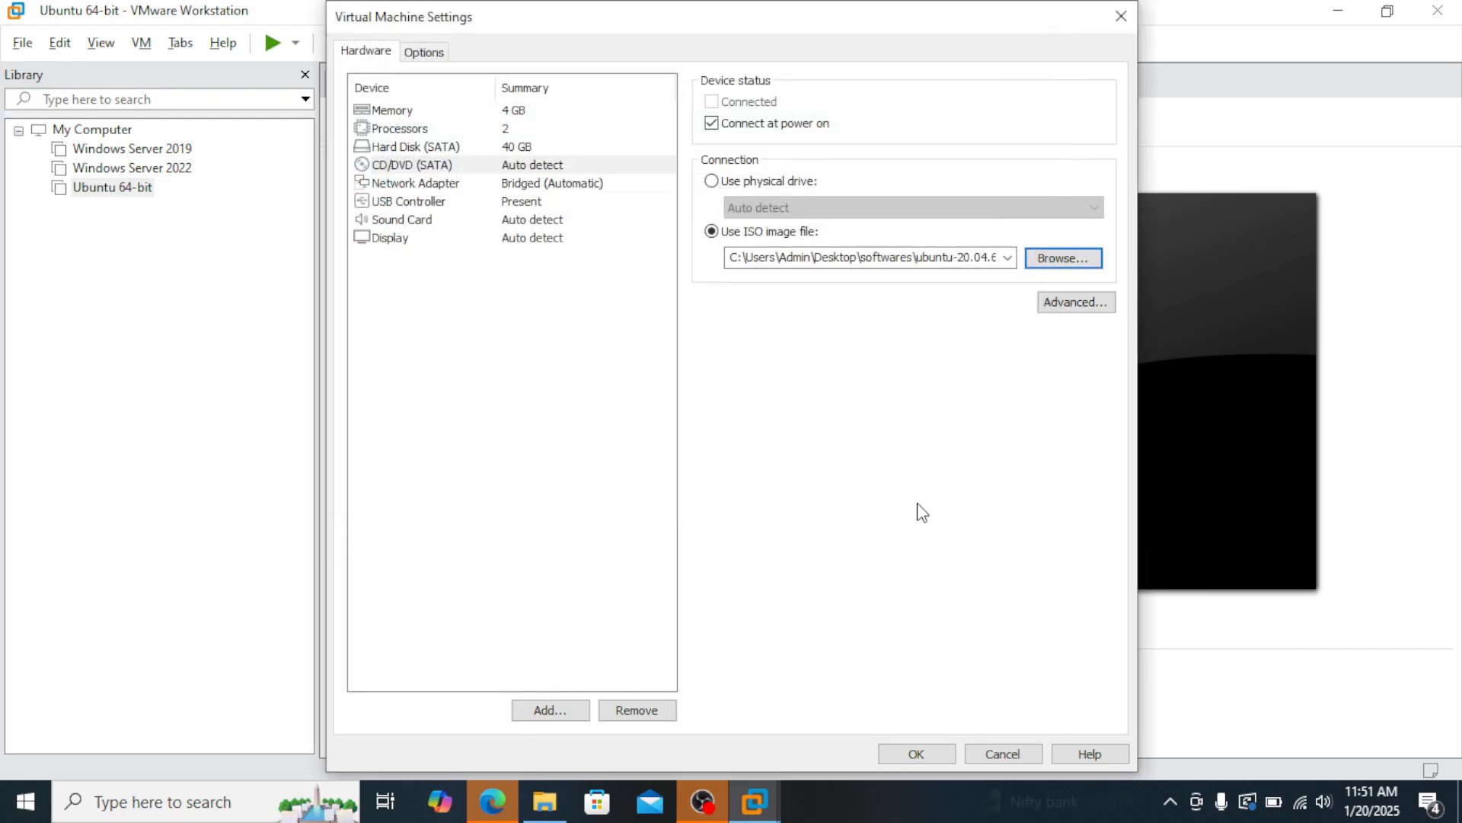
click(917, 753)
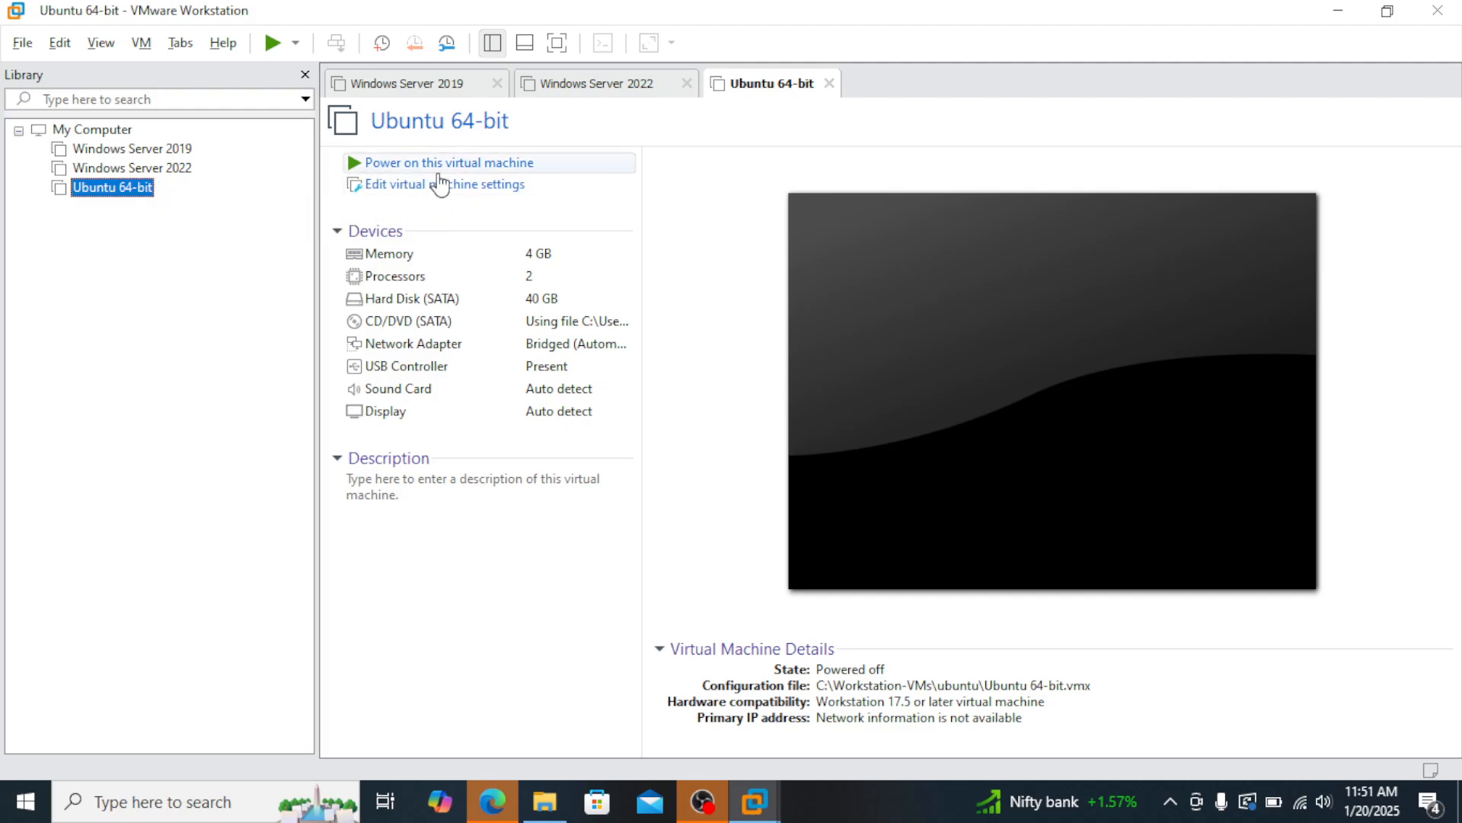
Power on the Ubuntu 64-bit virtual machine and let it boot into the Ubuntu installer
key(Tab)
key(Return)
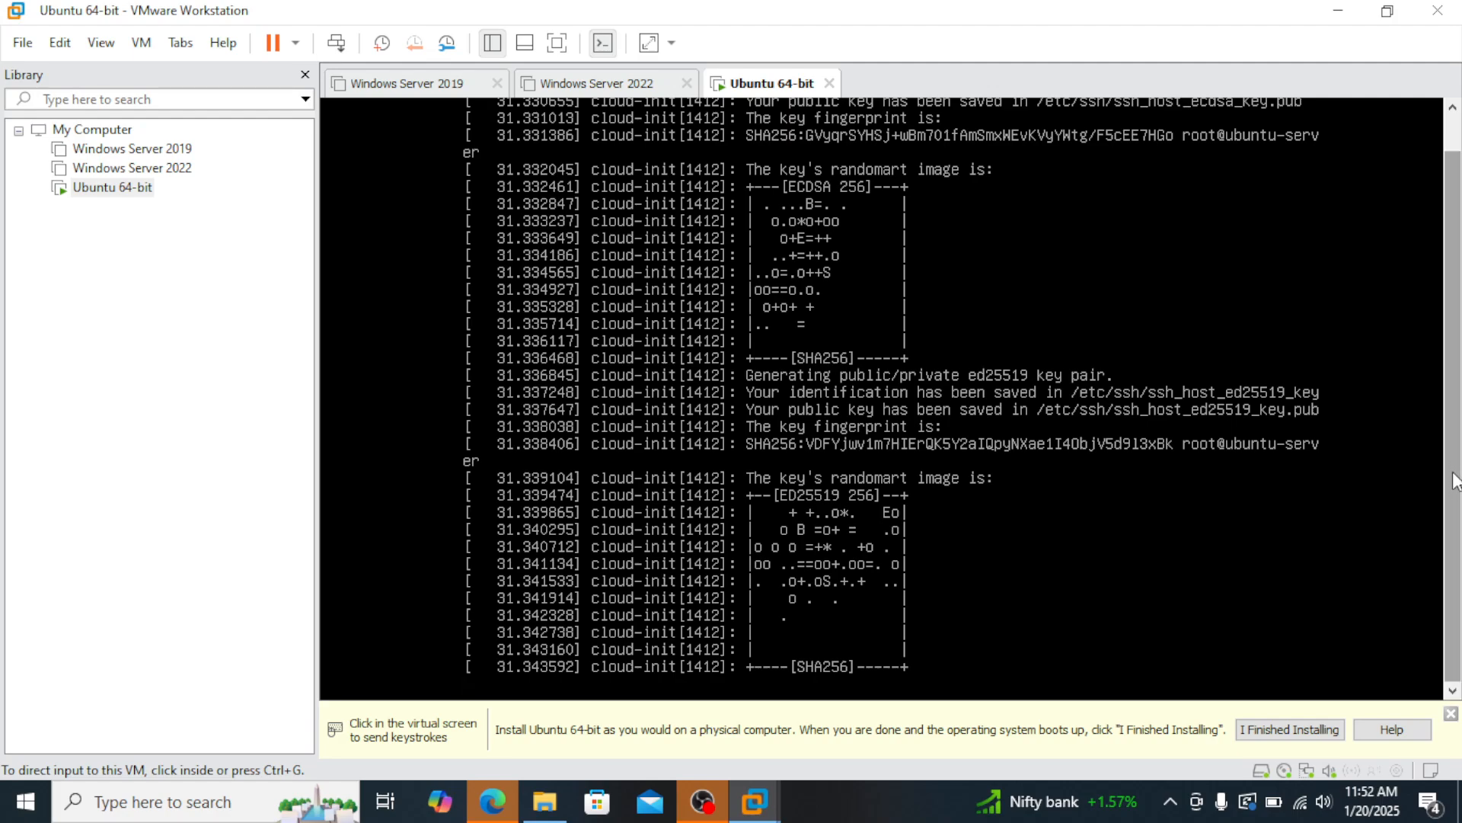
drag(1454, 480, 1453, 427)
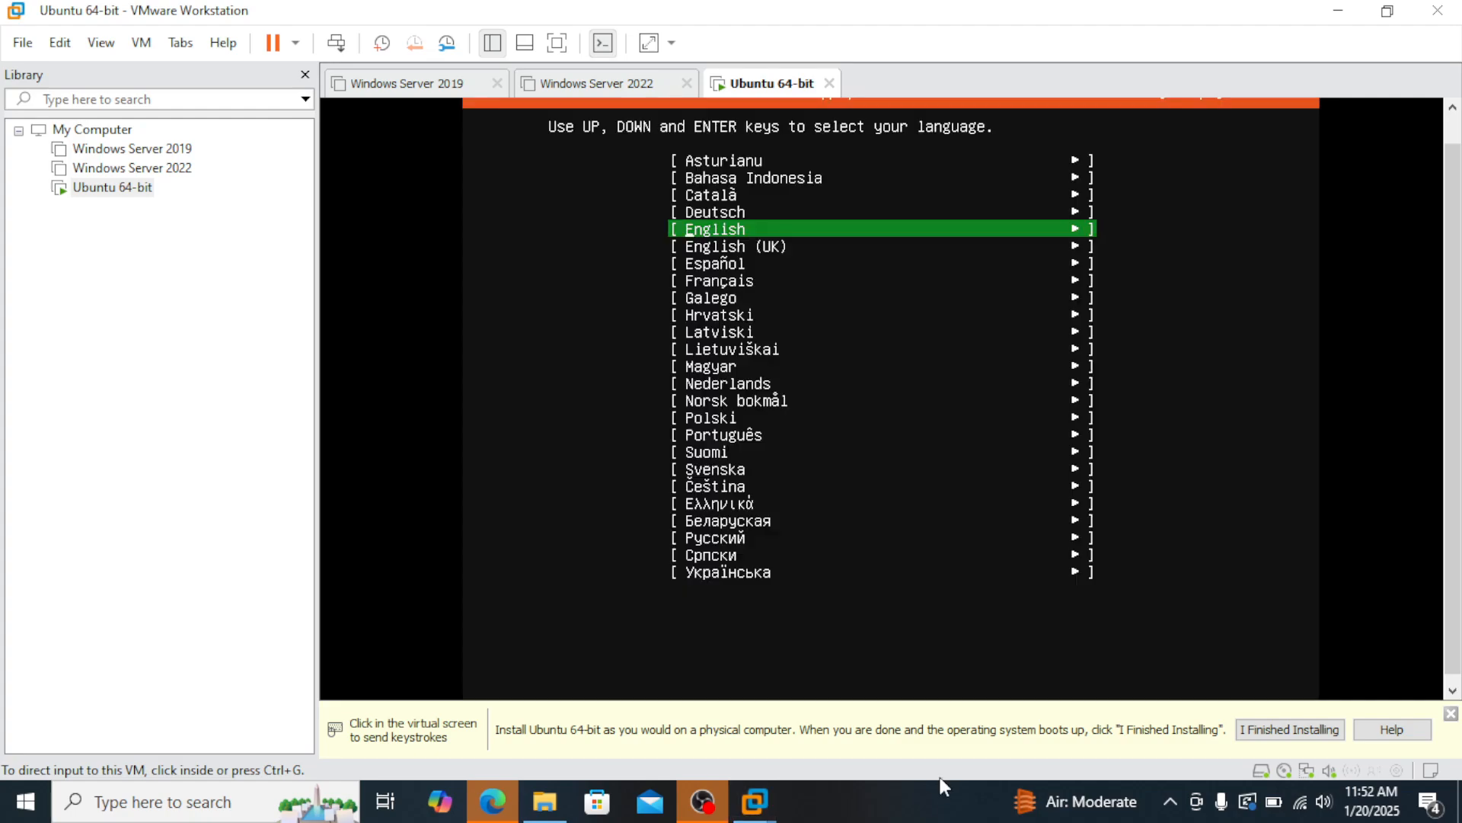
Choose English as the installer language and continue without updating the installer
click(977, 237)
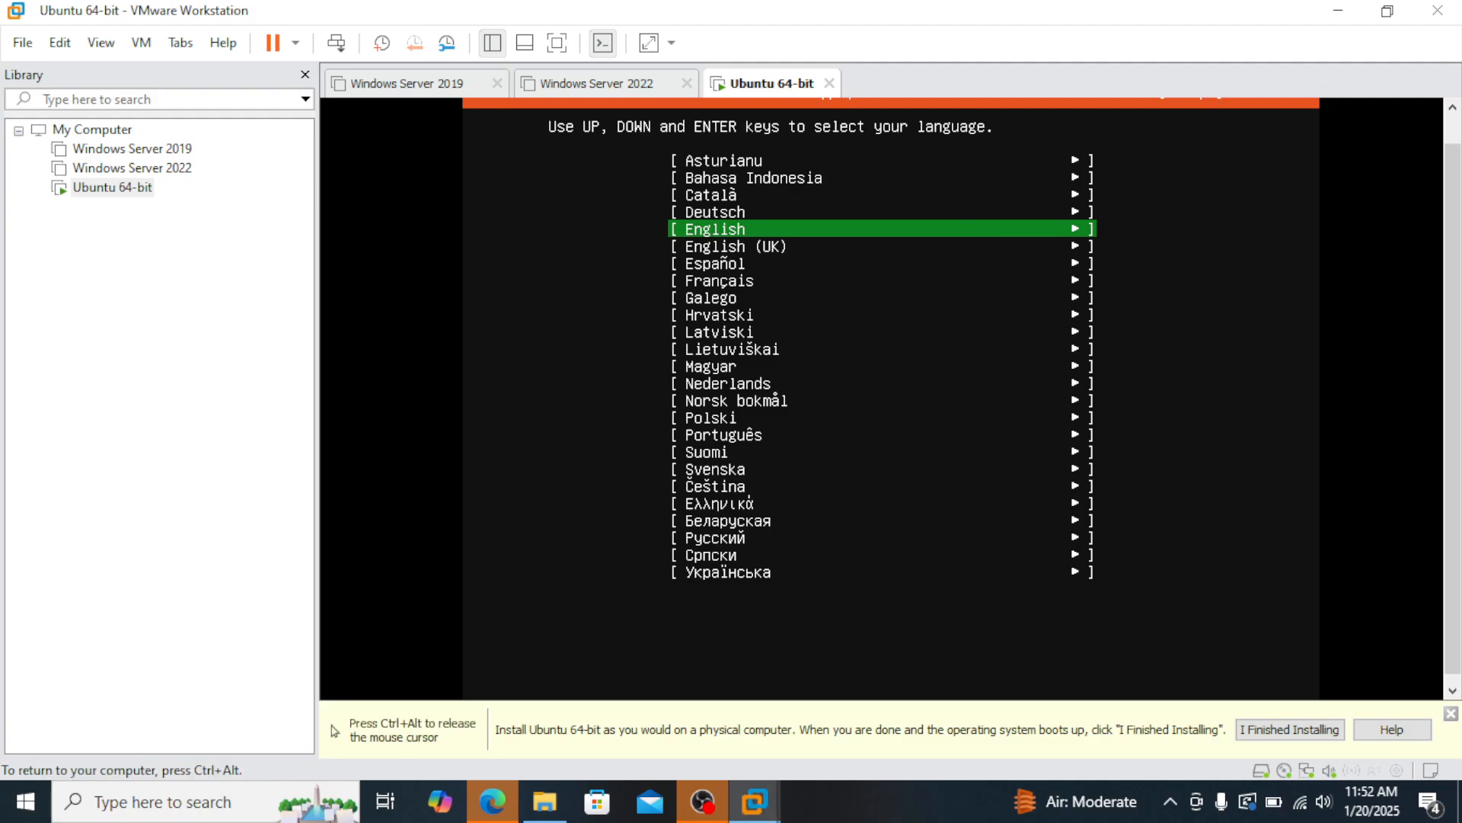
key(ctrl+alt)
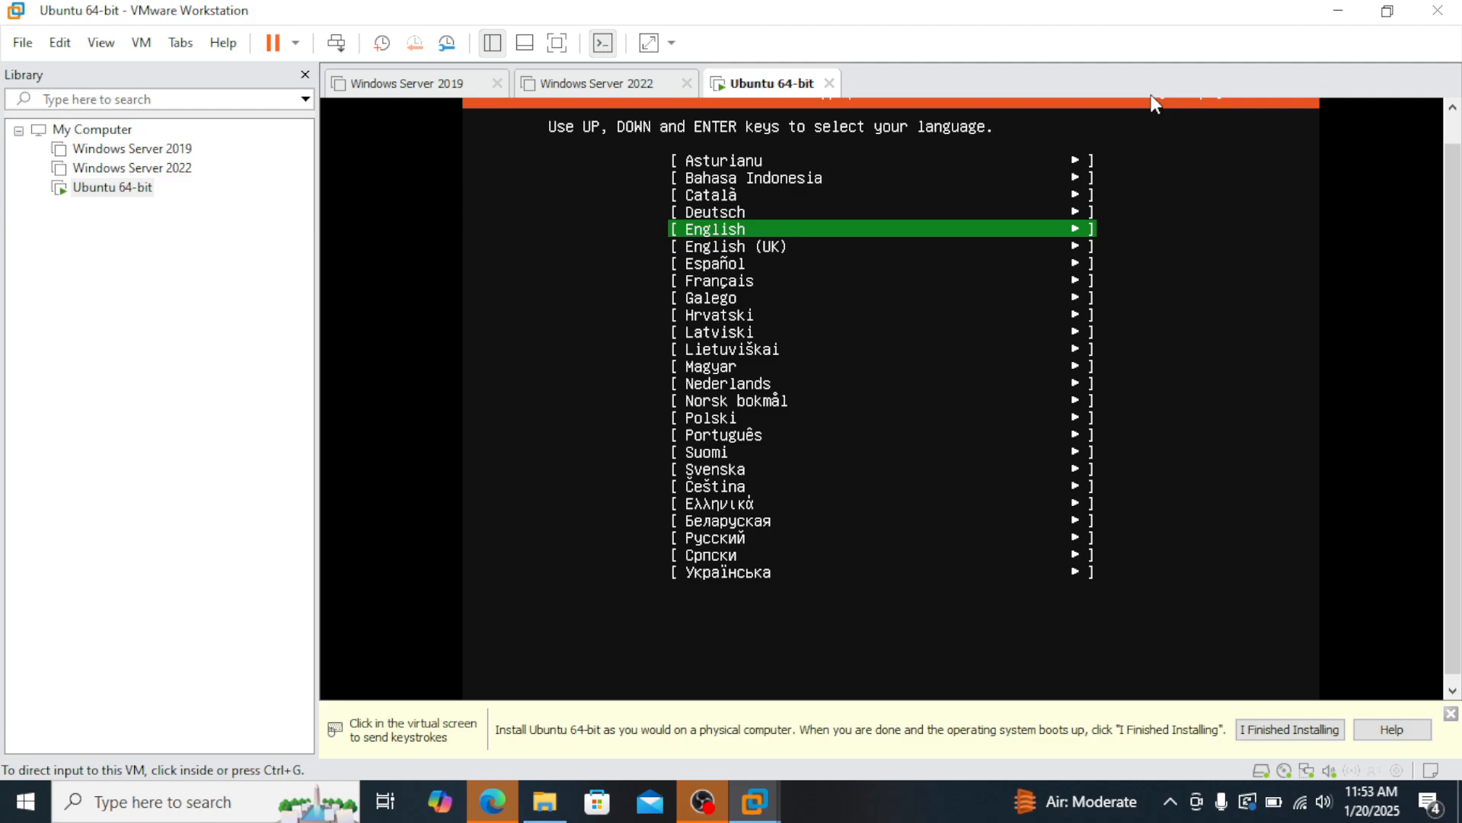
click(1152, 102)
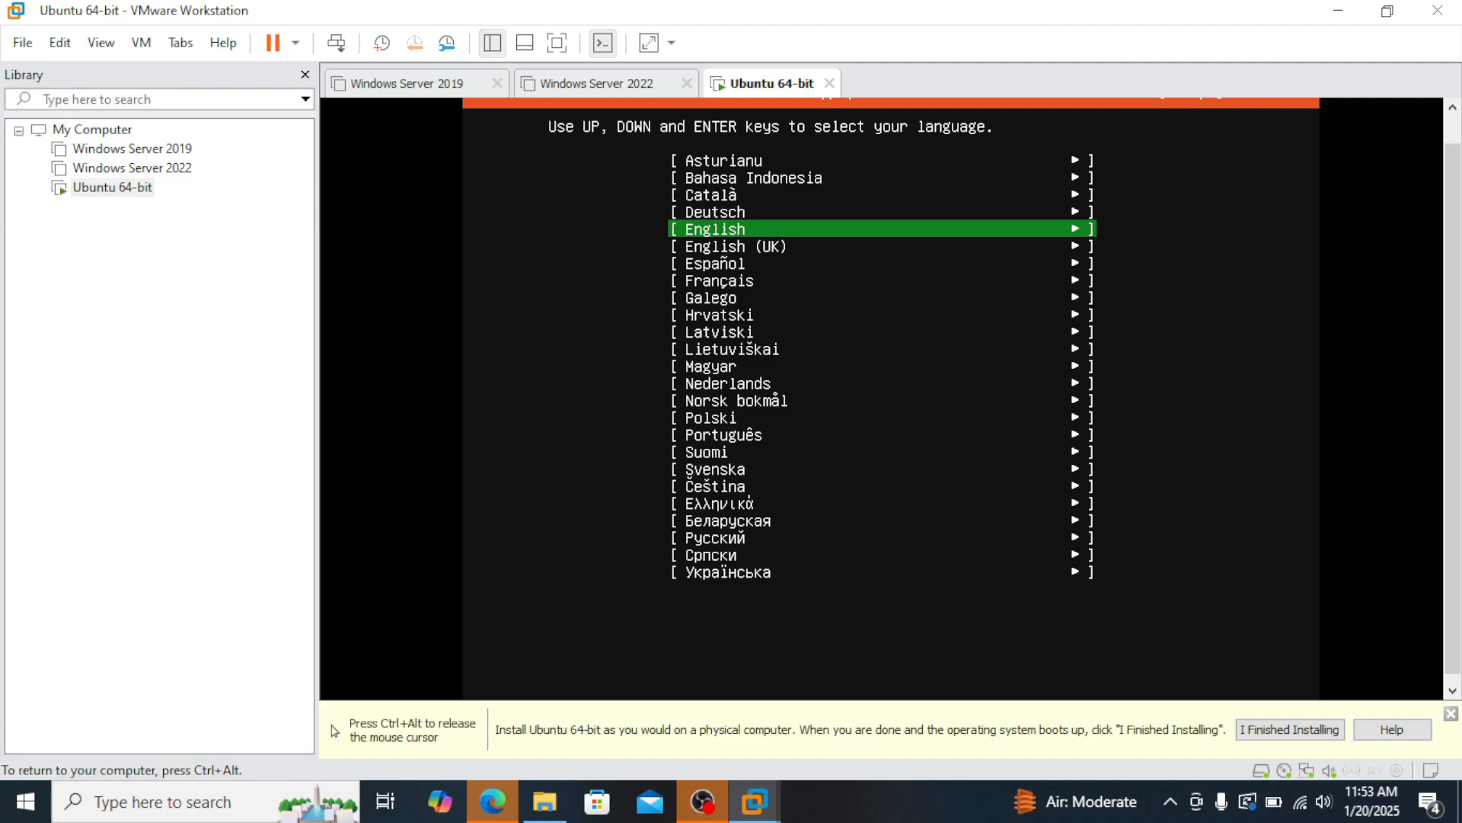
key(Down)
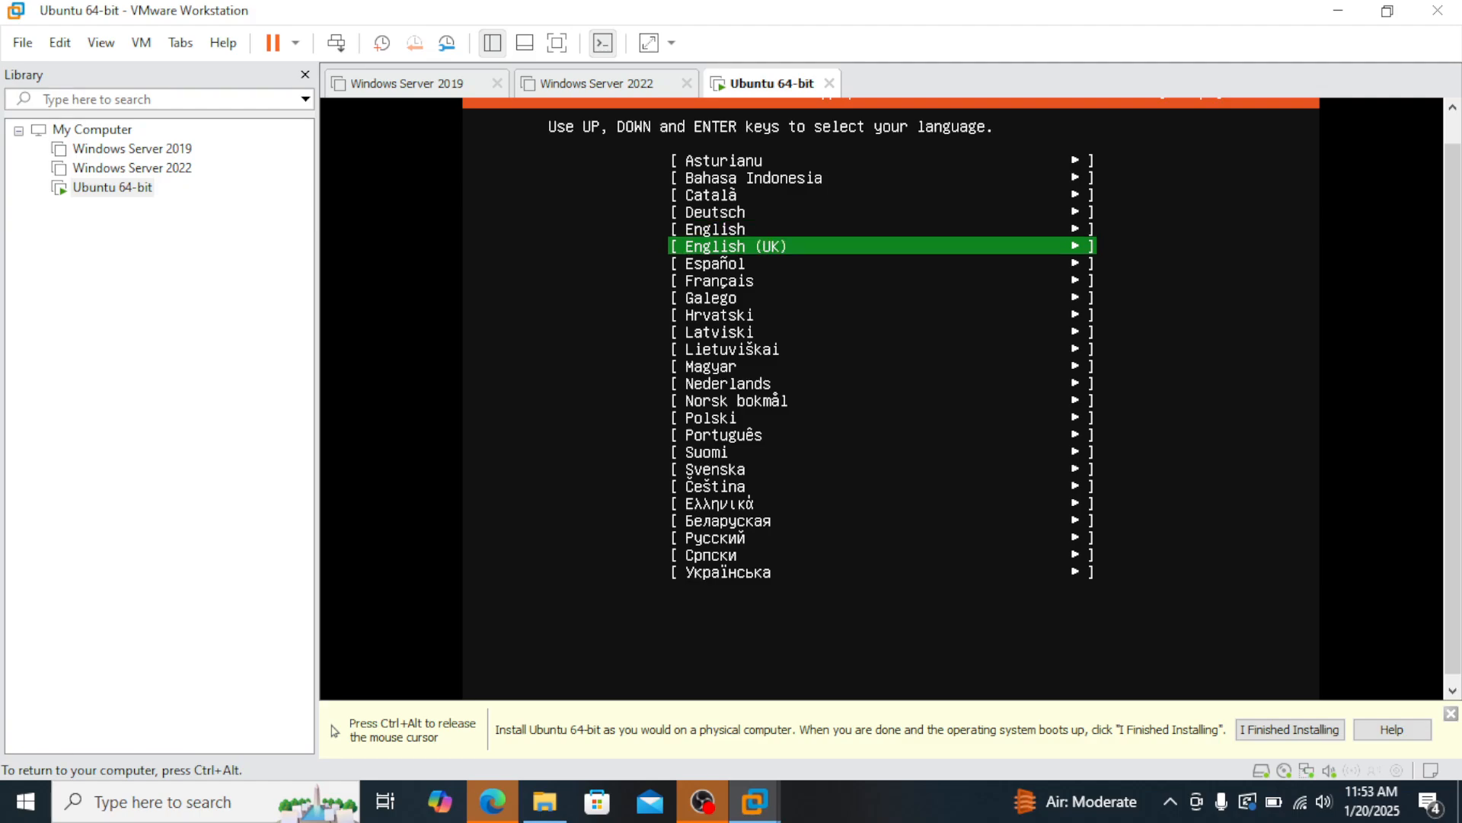
key(Up)
key(Return)
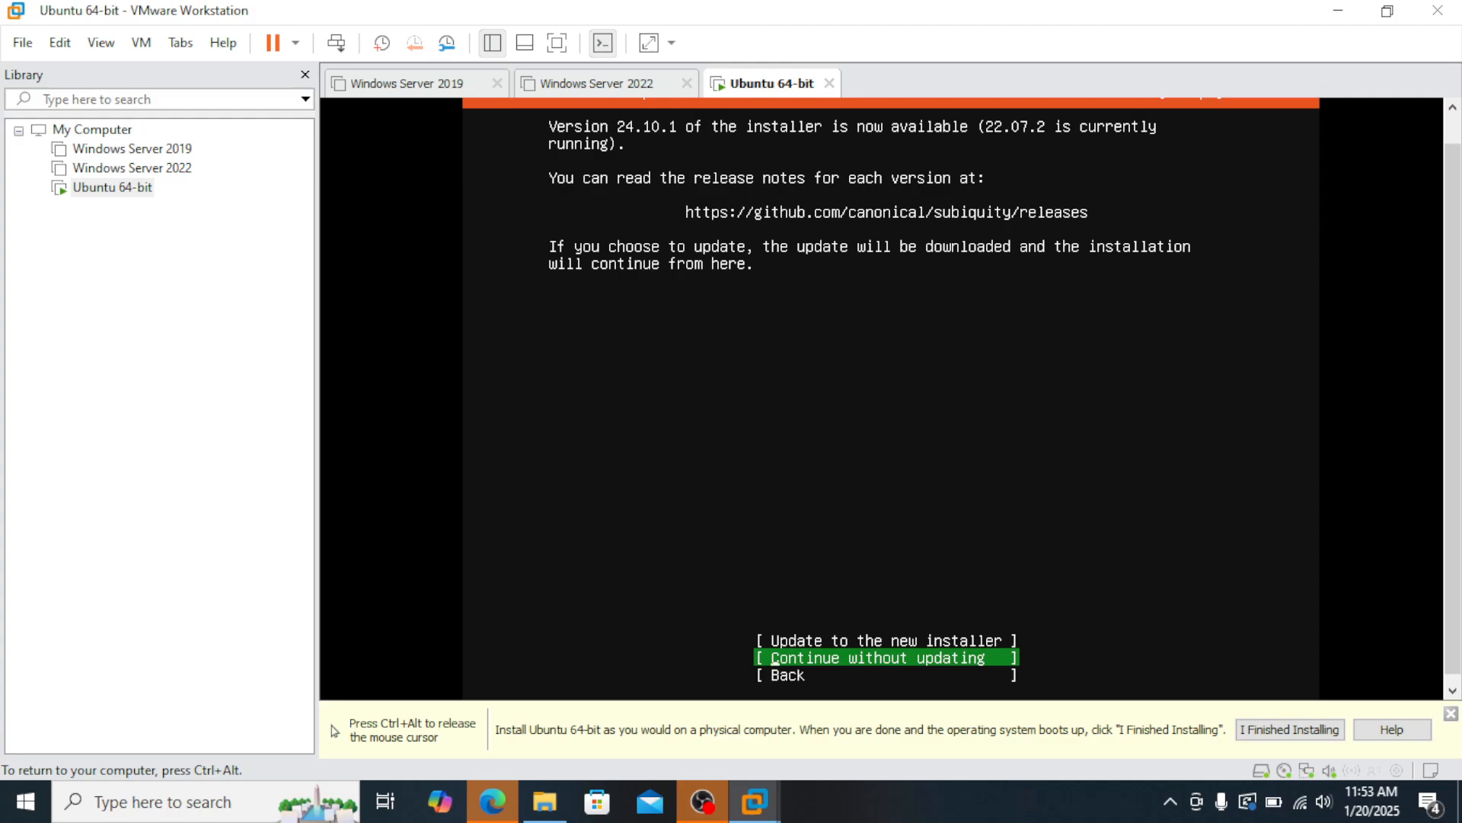
key(Return)
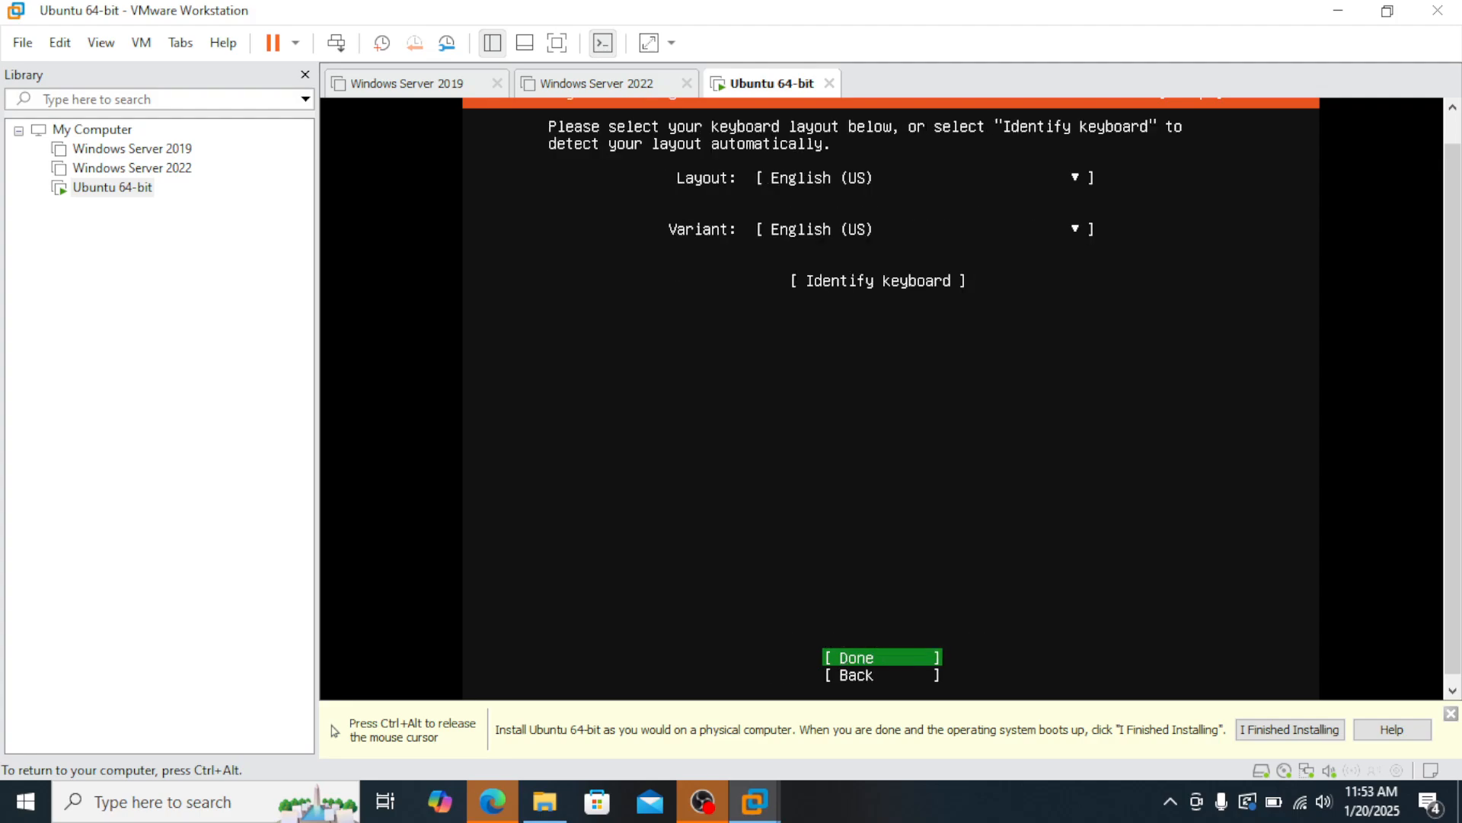
Accept the installer defaults: English (US) keyboard layout and variant, no network, a blank proxy address and the default Ubuntu mirror
key(Return)
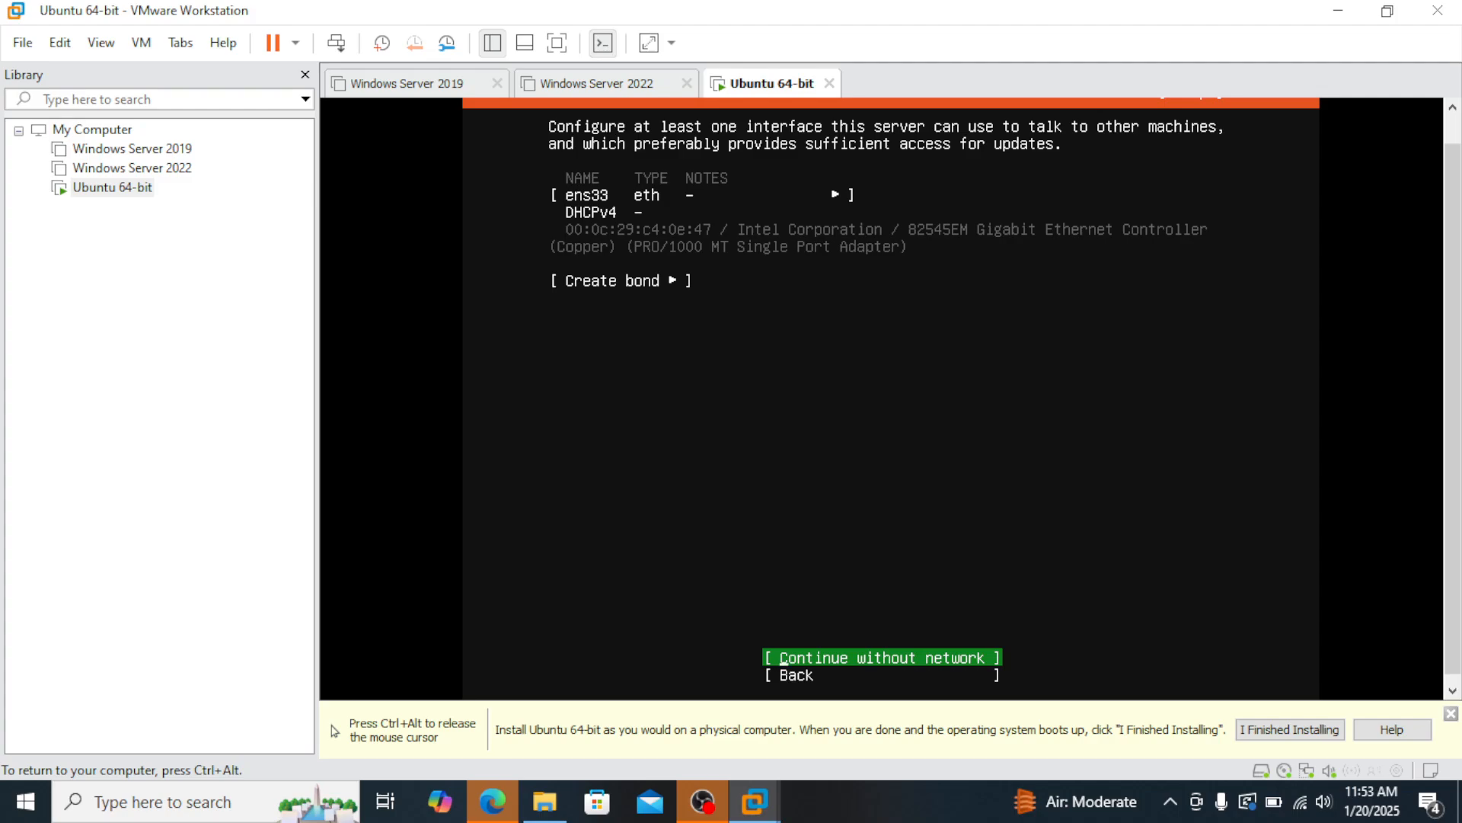
key(Return)
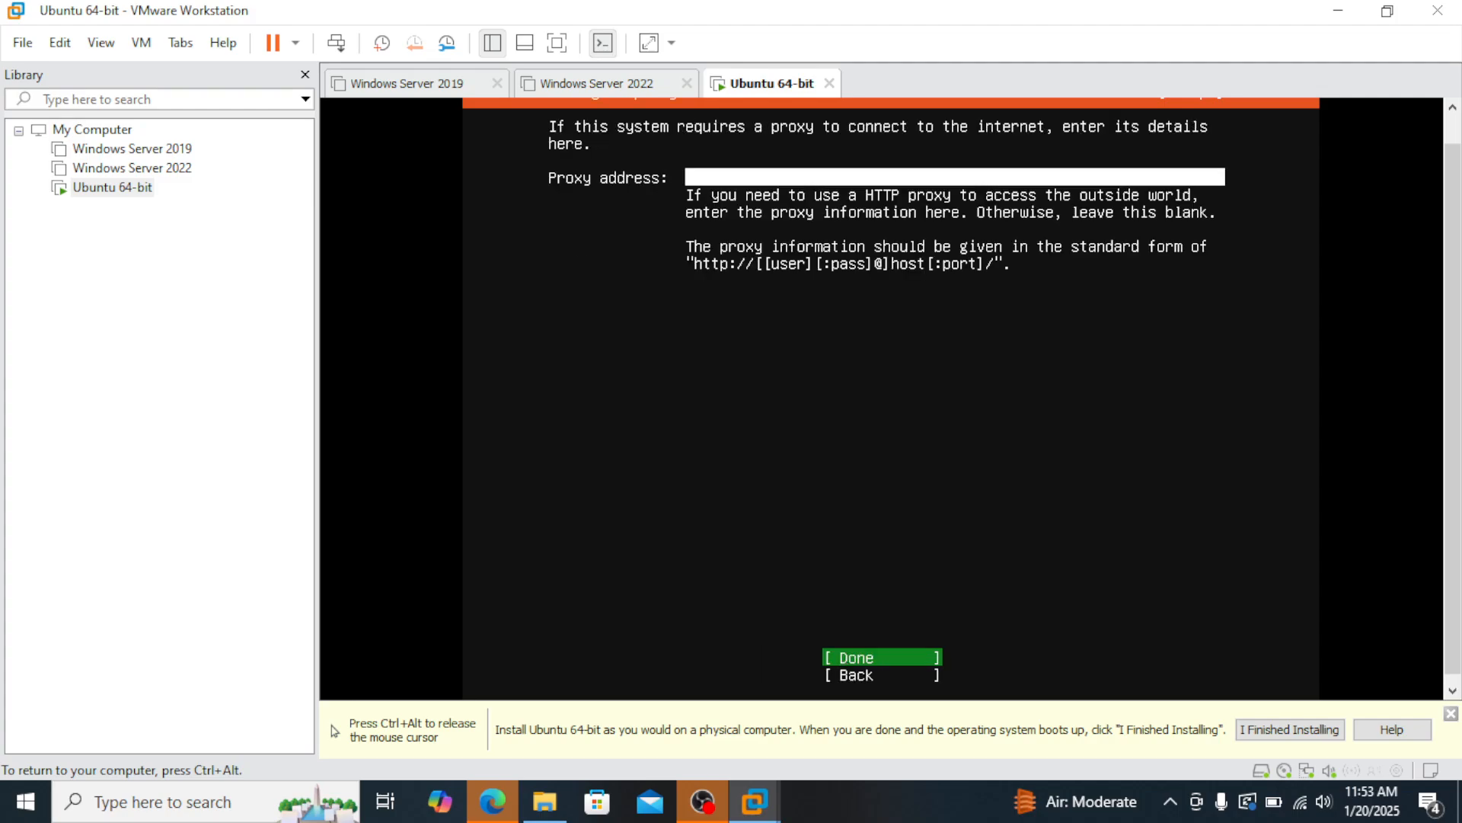
key(Return)
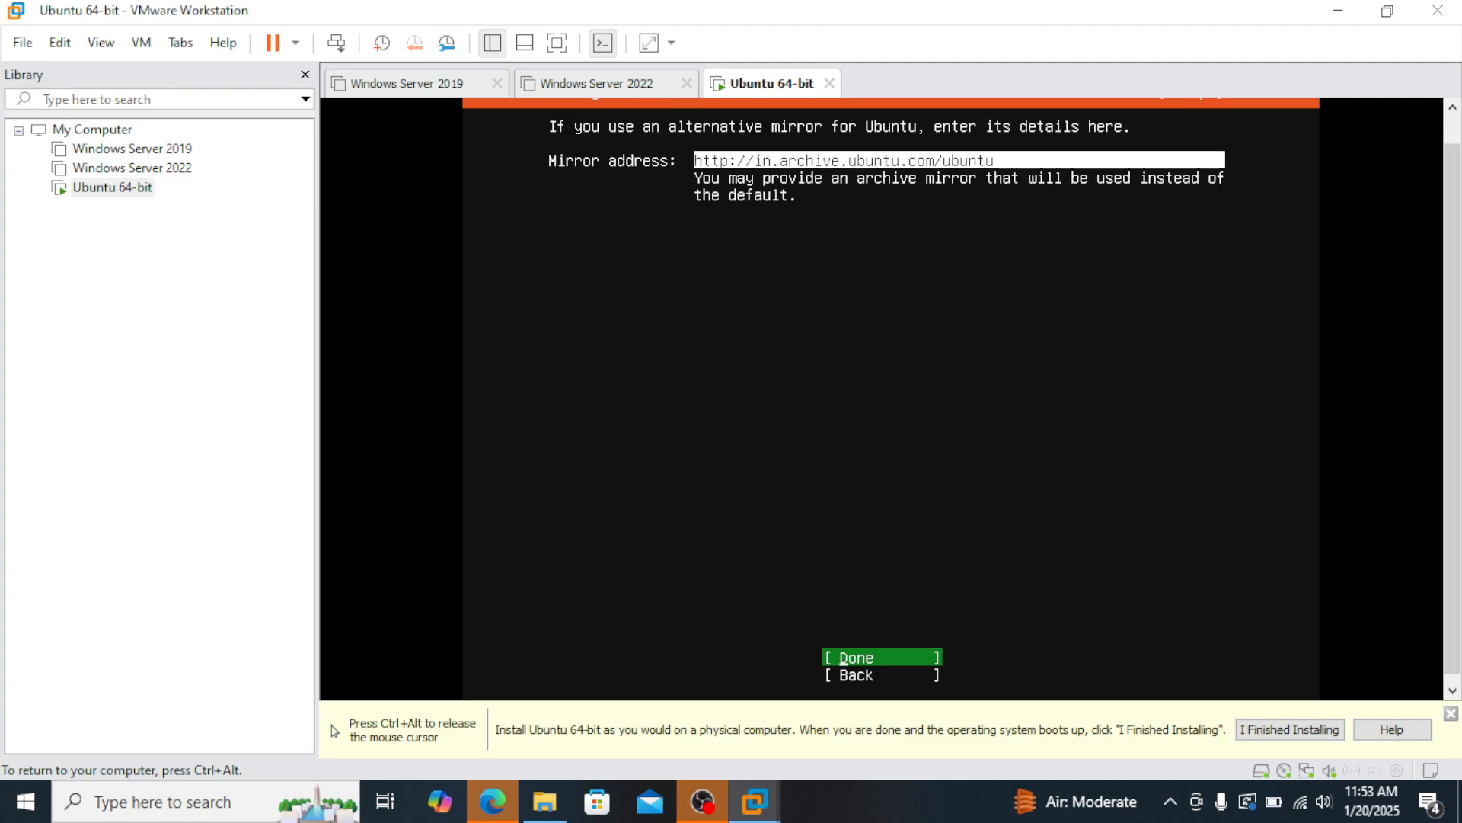
key(Return)
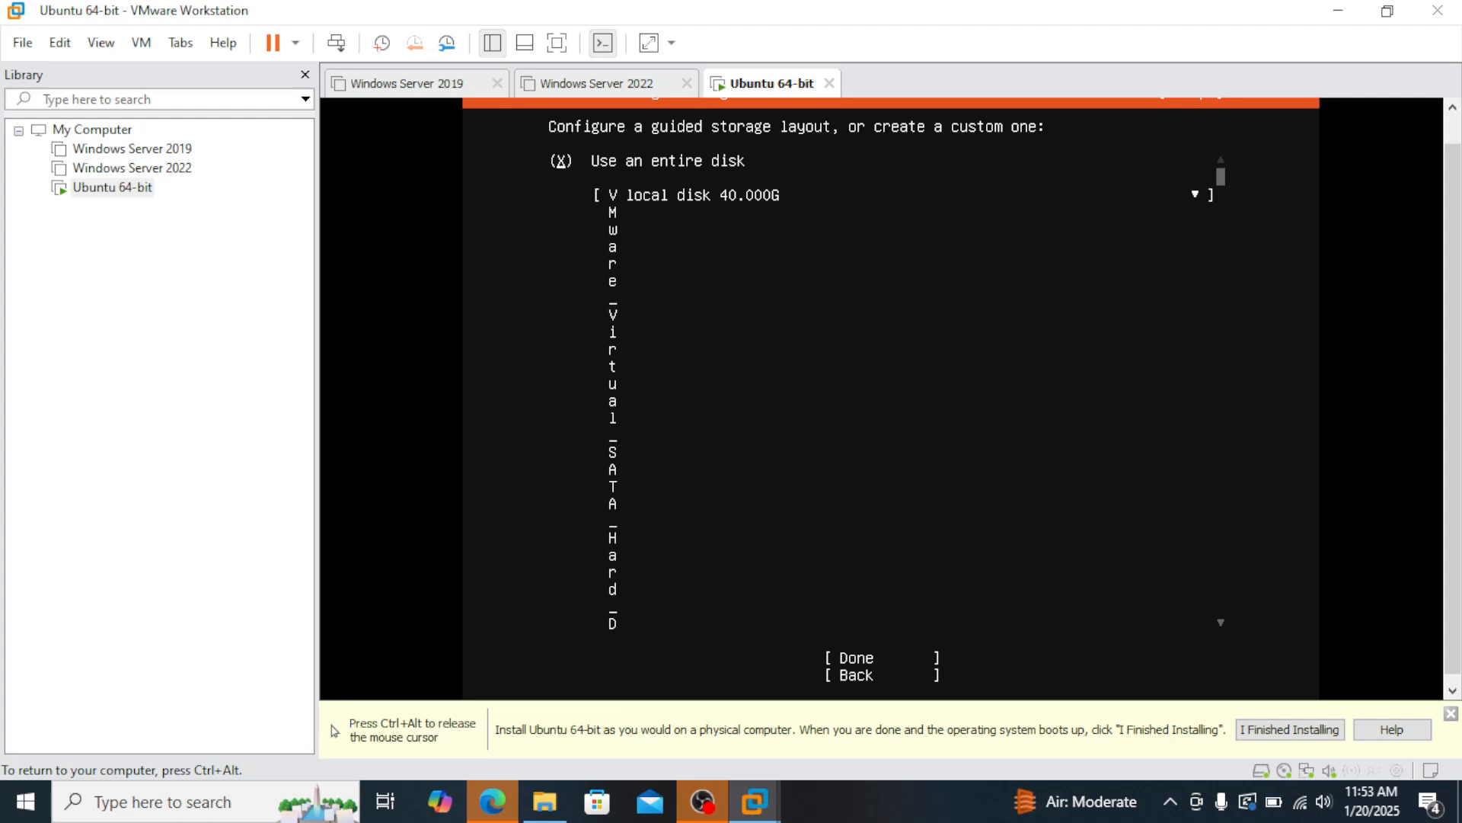
Accept the guided storage layout that uses the entire 40 GB disk as an LVM group without LUKS encryption
key(Down)
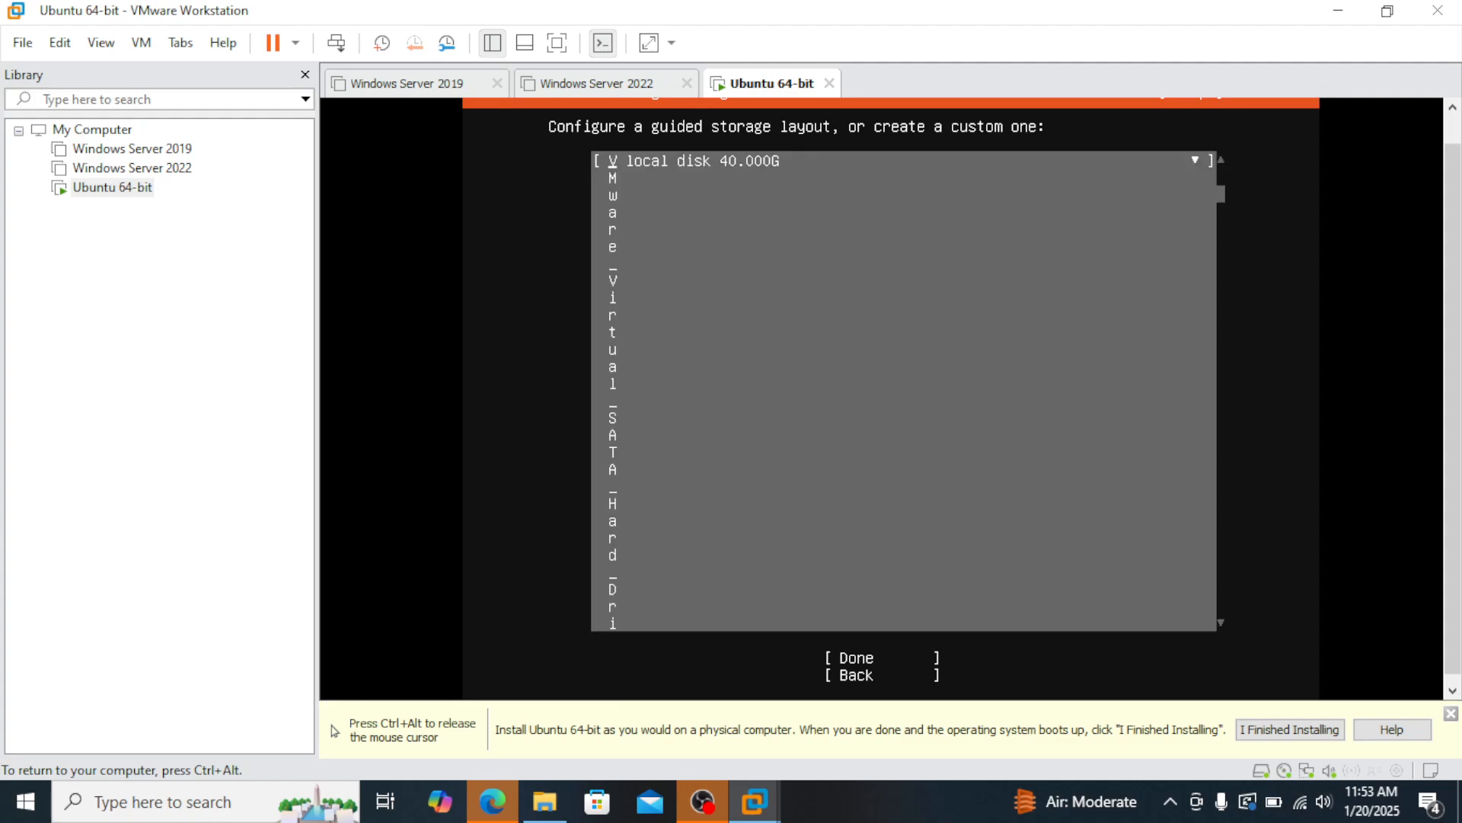
key(Down)
key(Down)
key(Down)
key(Down)
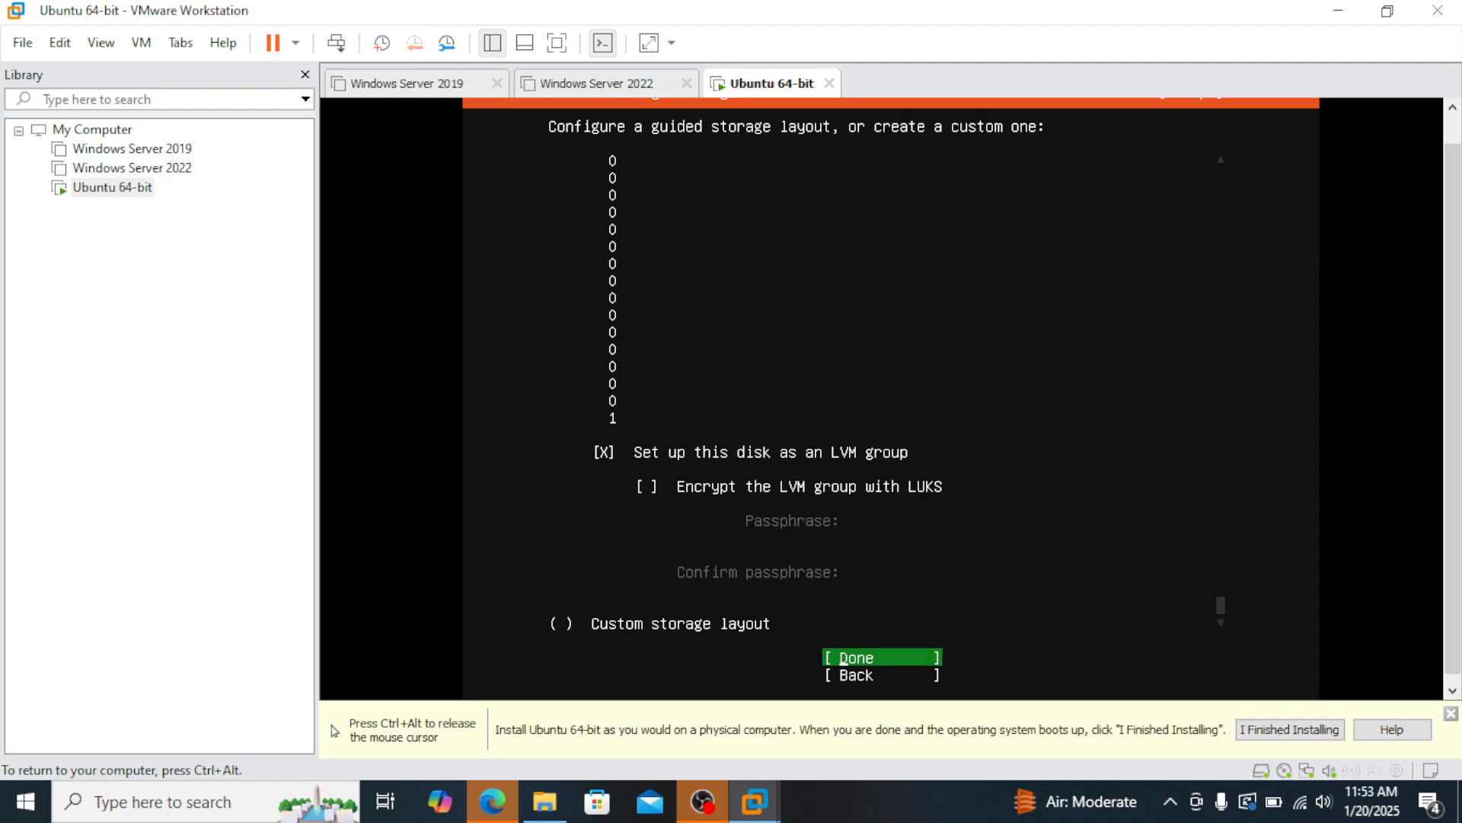
key(Return)
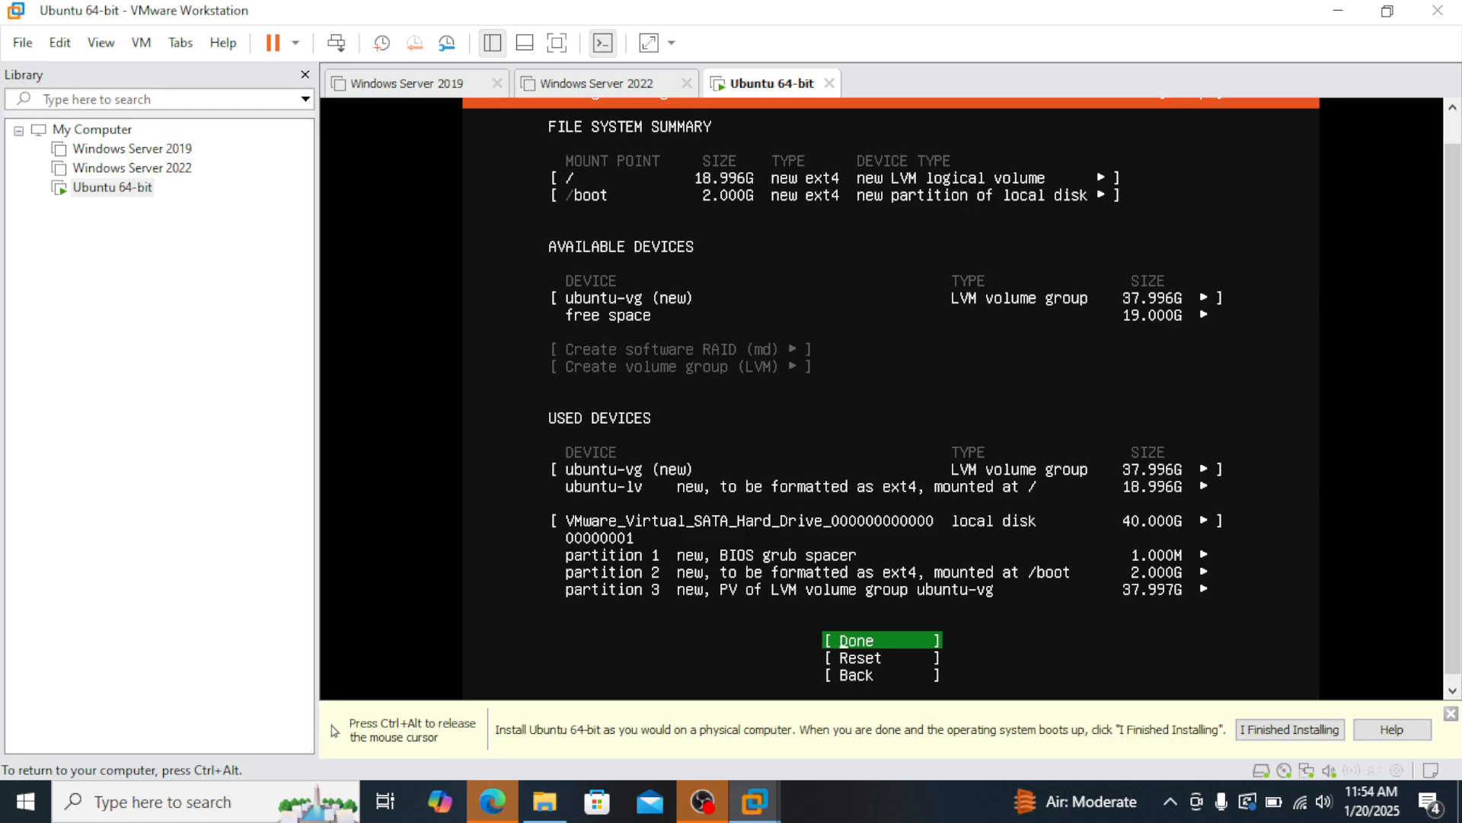
Accept the file system summary and confirm the destructive action to begin the installation
key(Return)
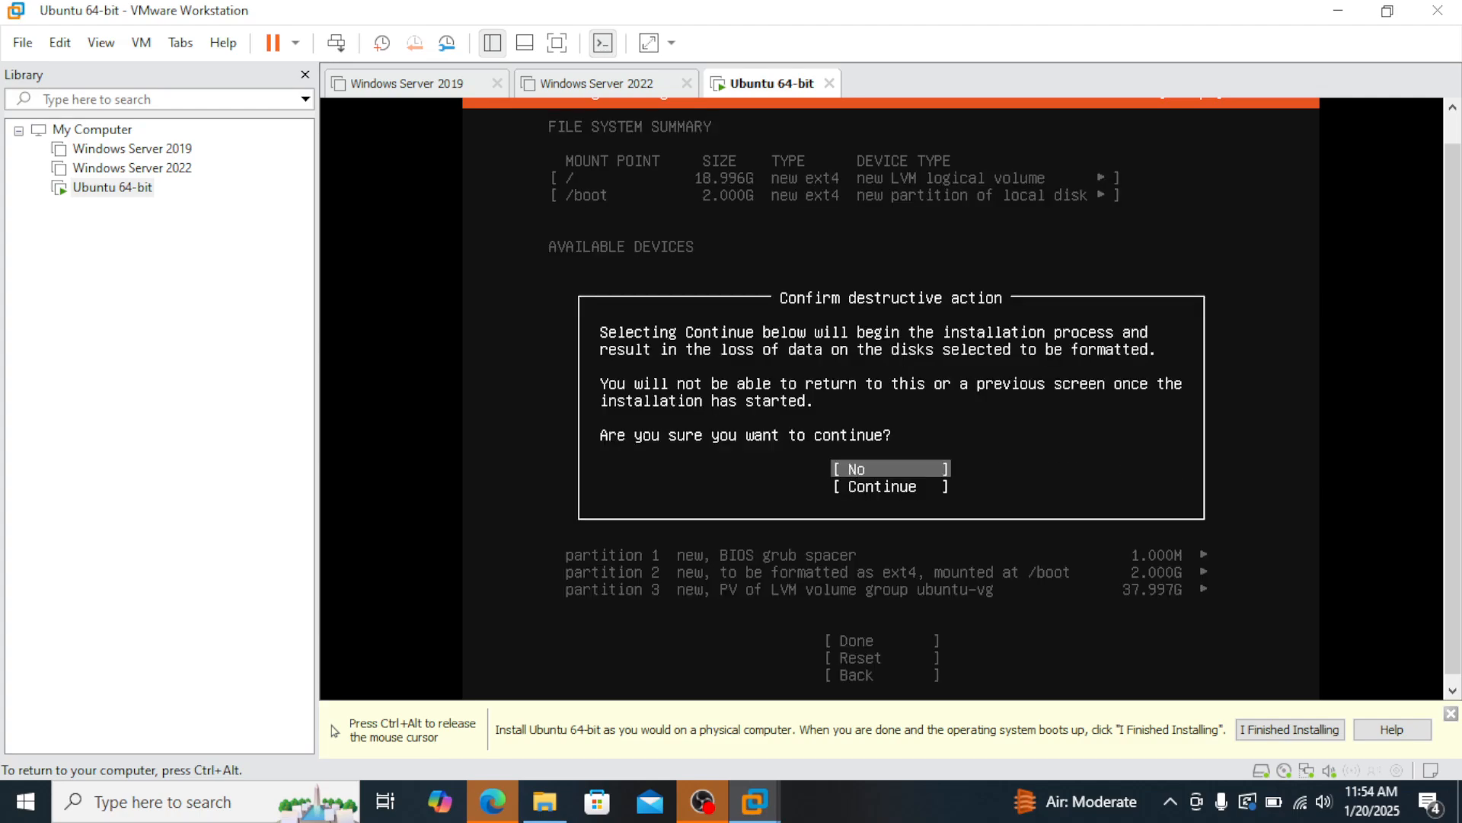
key(Down)
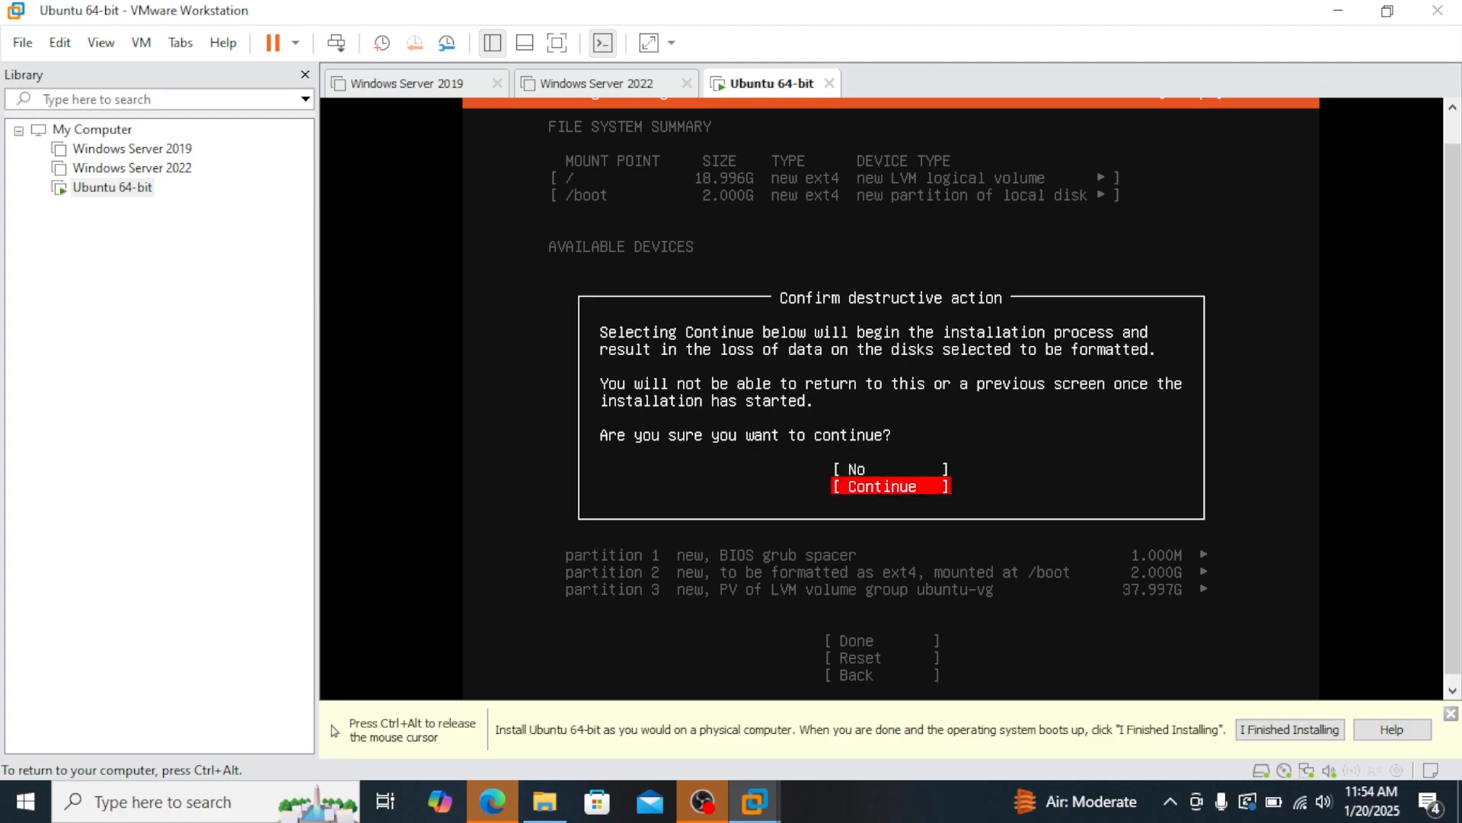
key(Return)
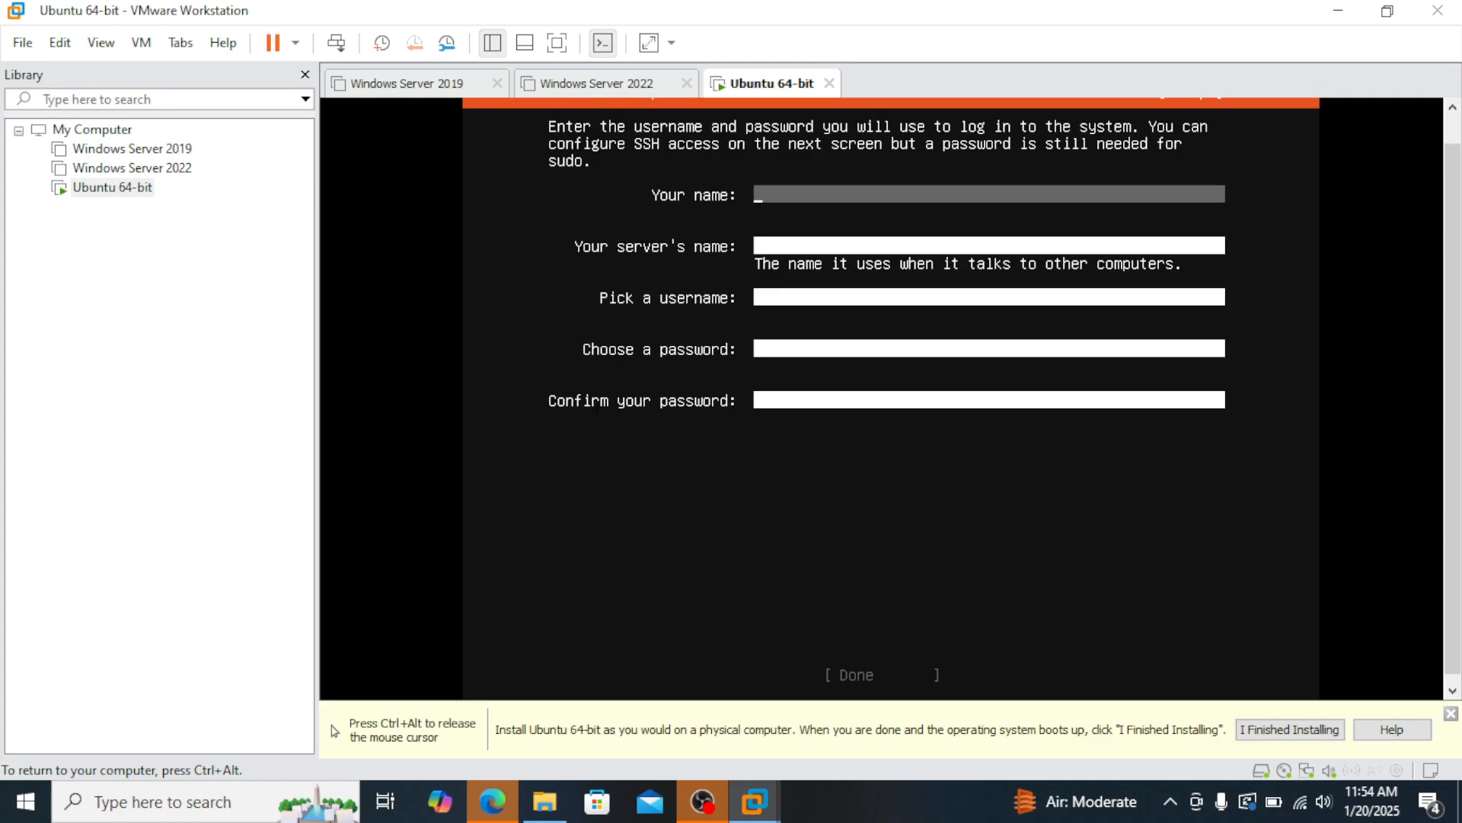
Enter the user's name and the login username in the installer's profile form
text(abdul)
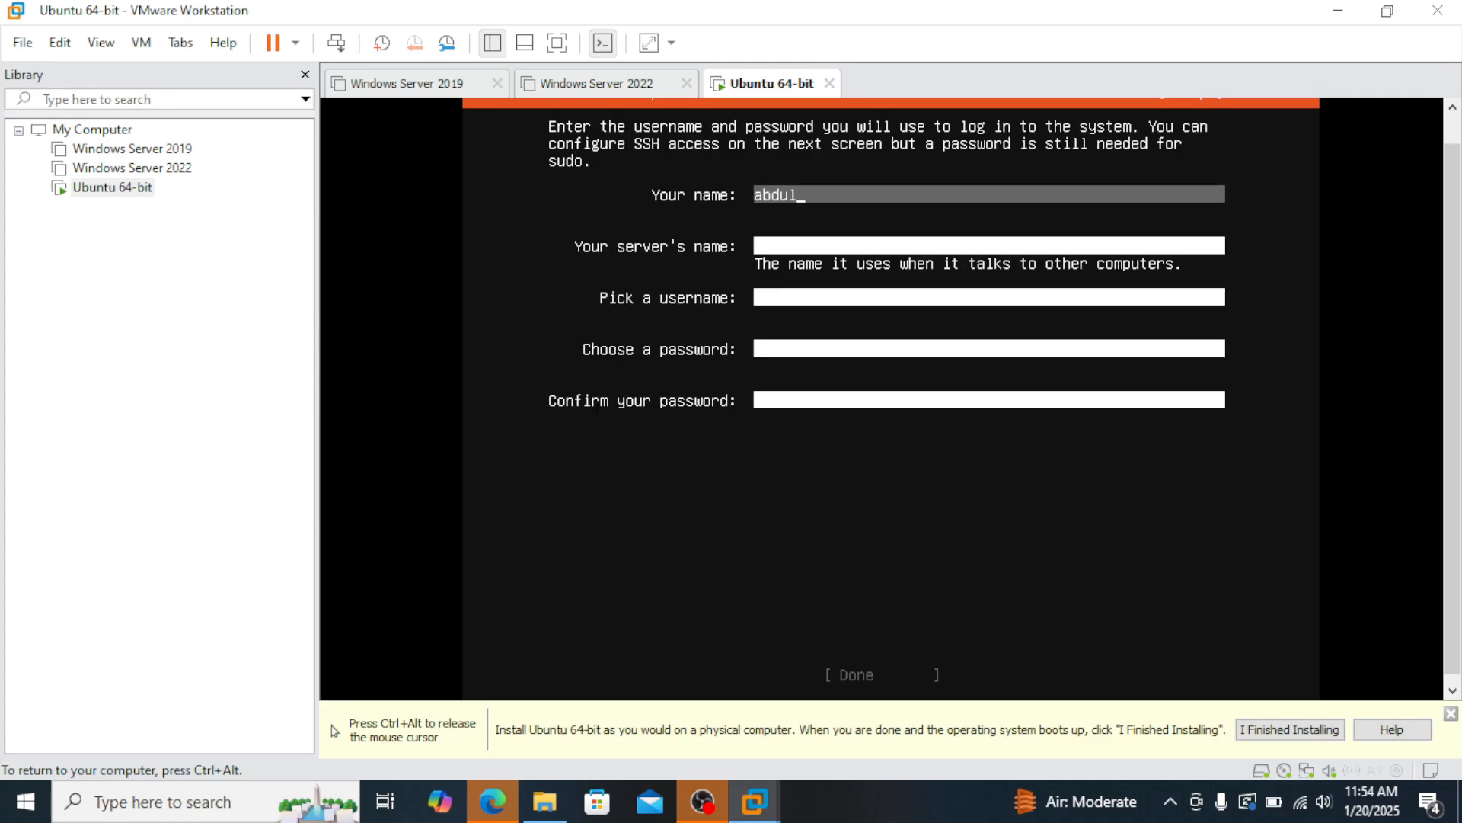
key(Tab)
key(Tab)
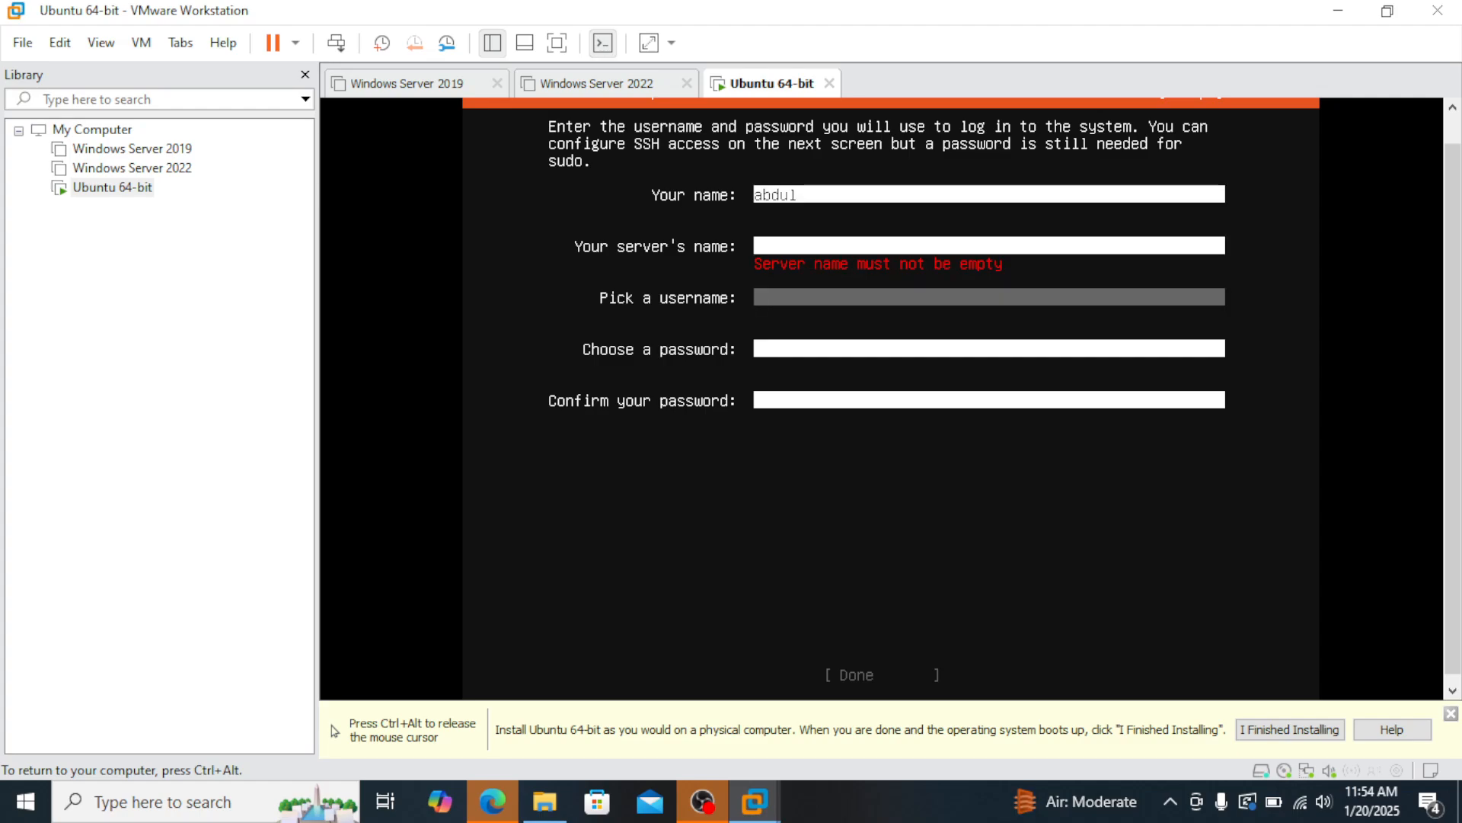
text(abdul)
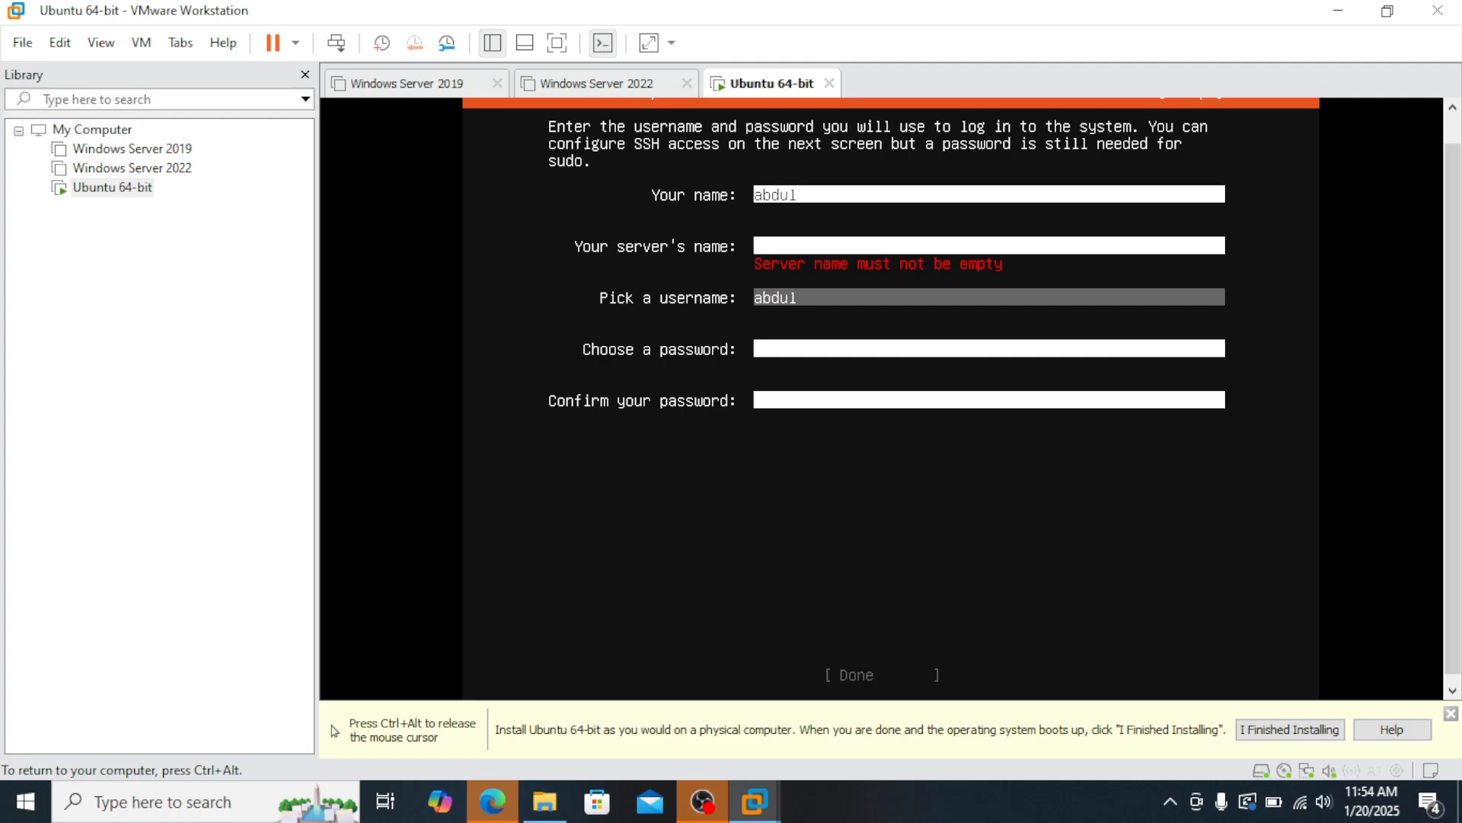
Enter the account password in the profile form and repeat it in the confirmation field
key(Tab)
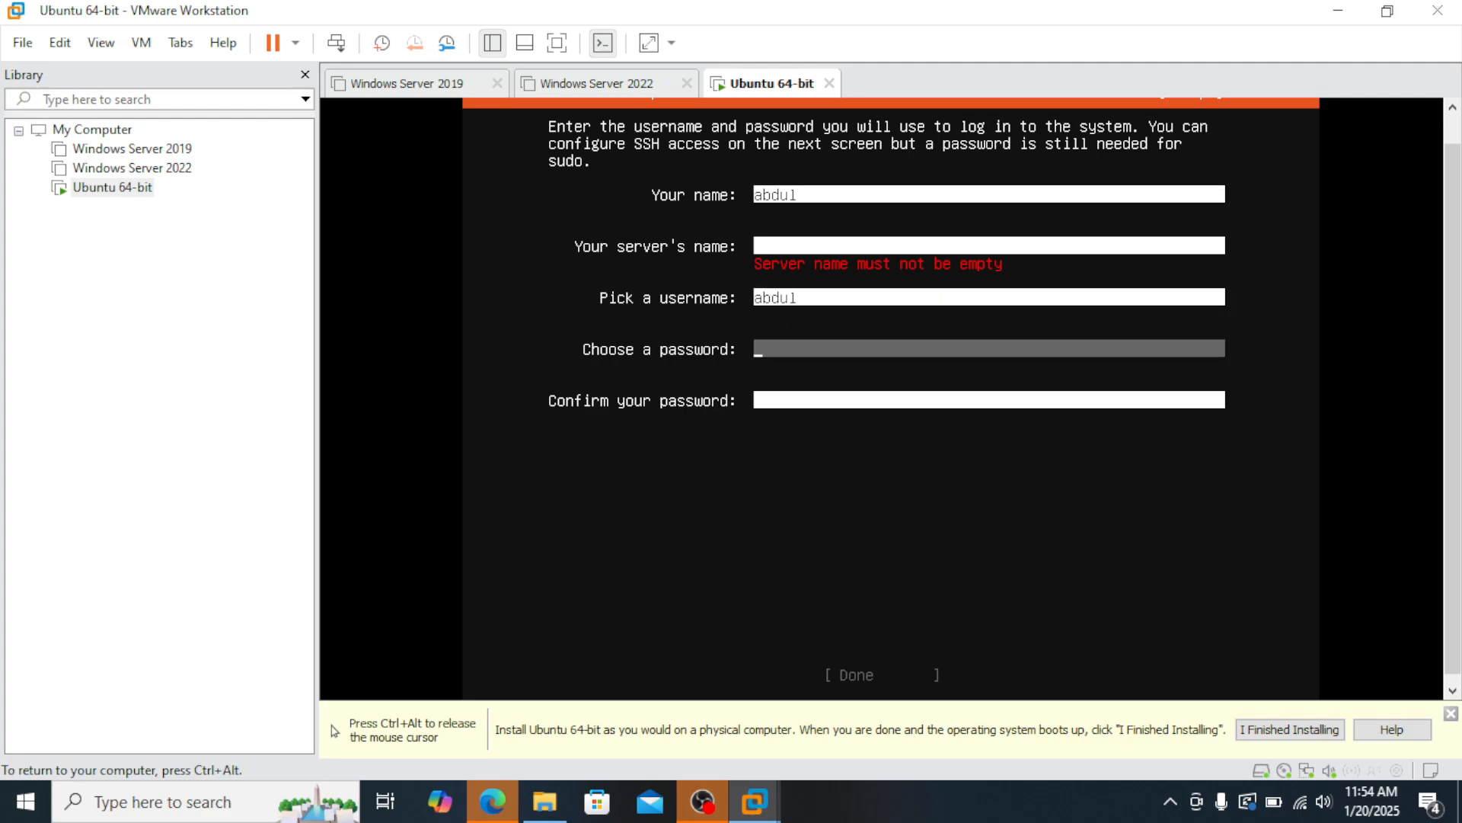
text(****)
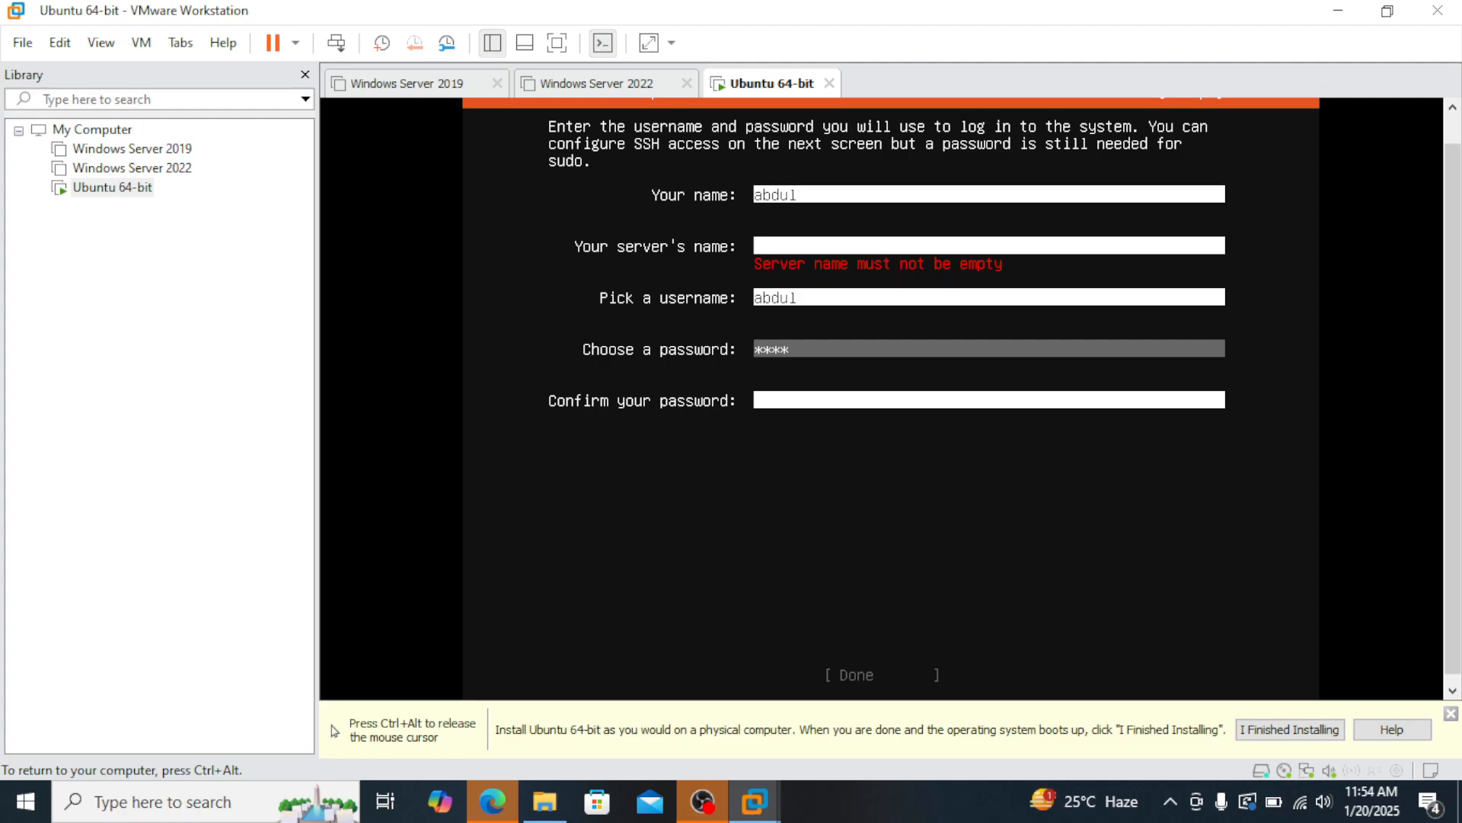
text(**********)
key(Tab)
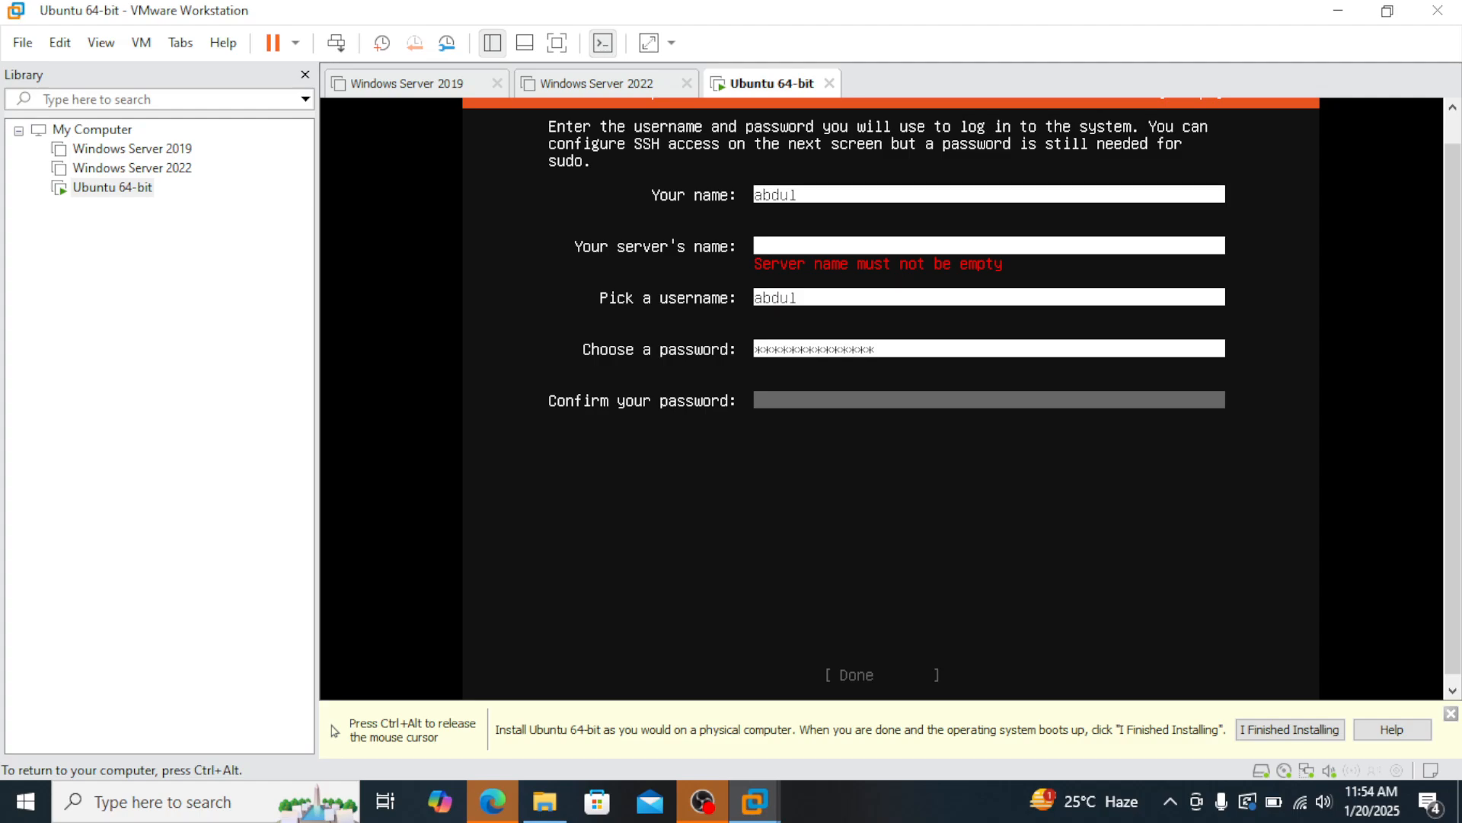
text(**************)
Set the server's name to ubuntu20 in the profile form and go to its Done option
key(Tab)
key(Tab)
key(Tab)
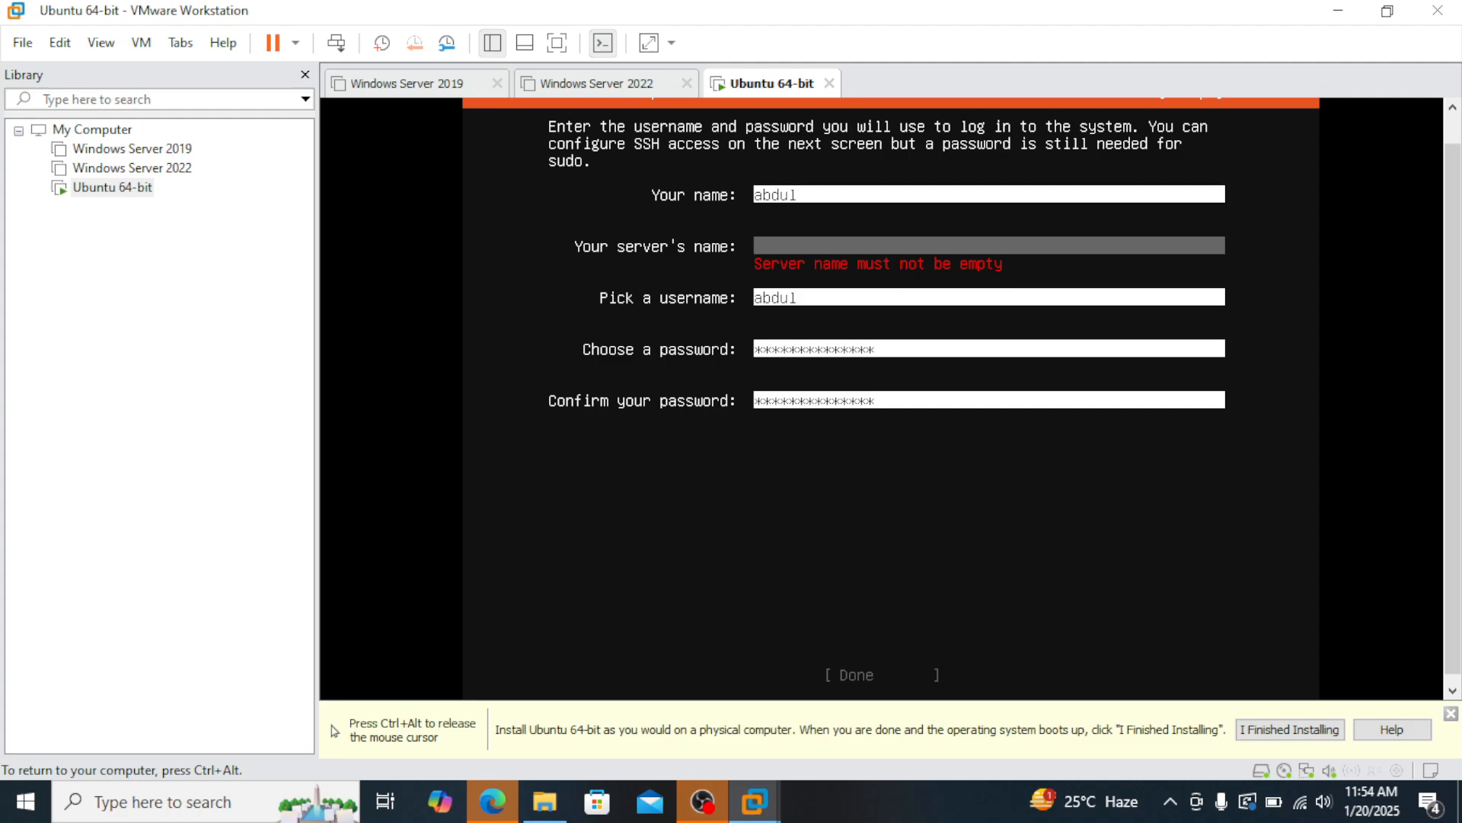
text(ubu)
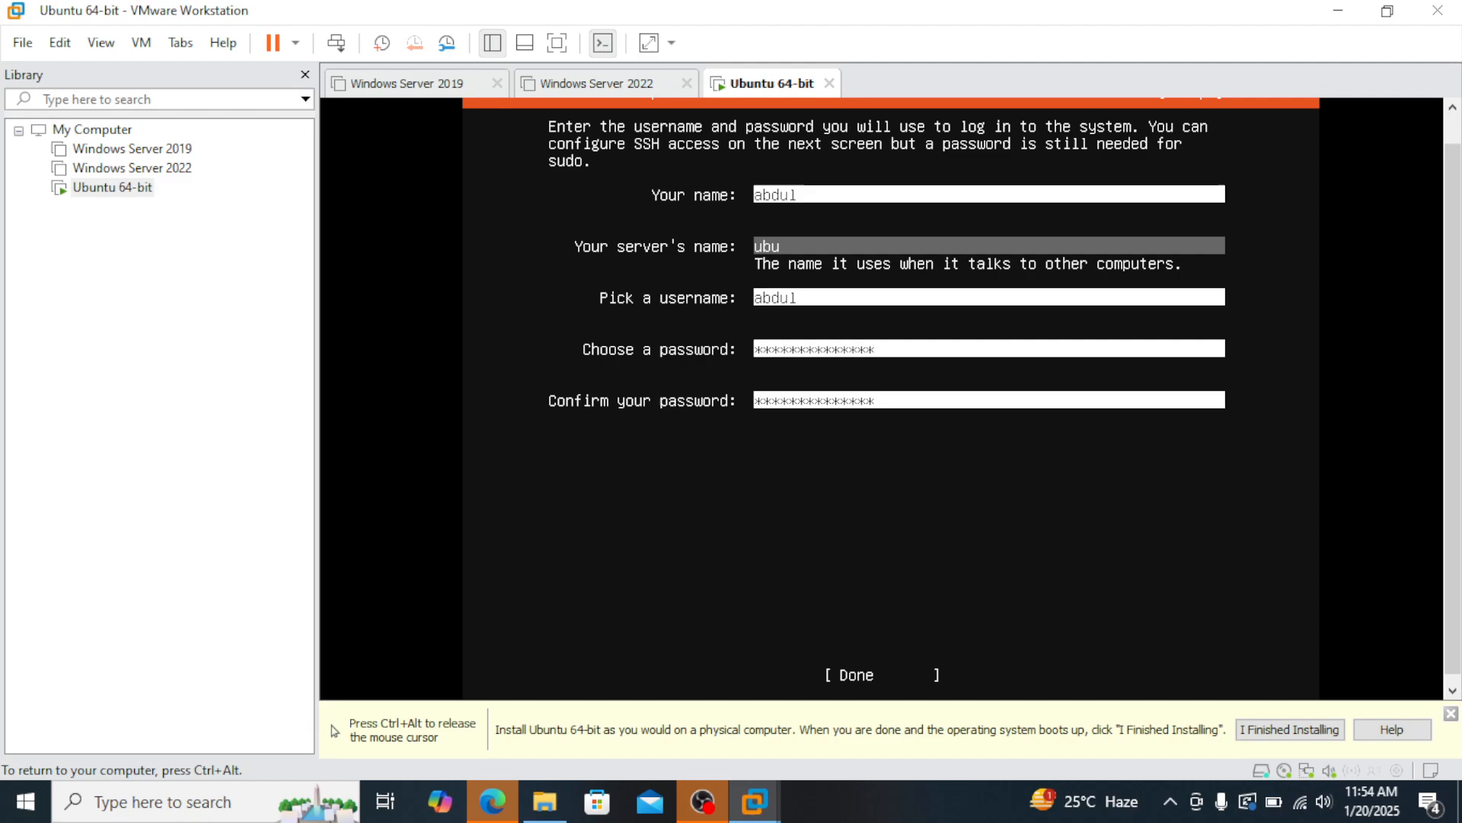
text(ntu20)
key(Tab)
key(Tab)
key(Tab)
key(Tab)
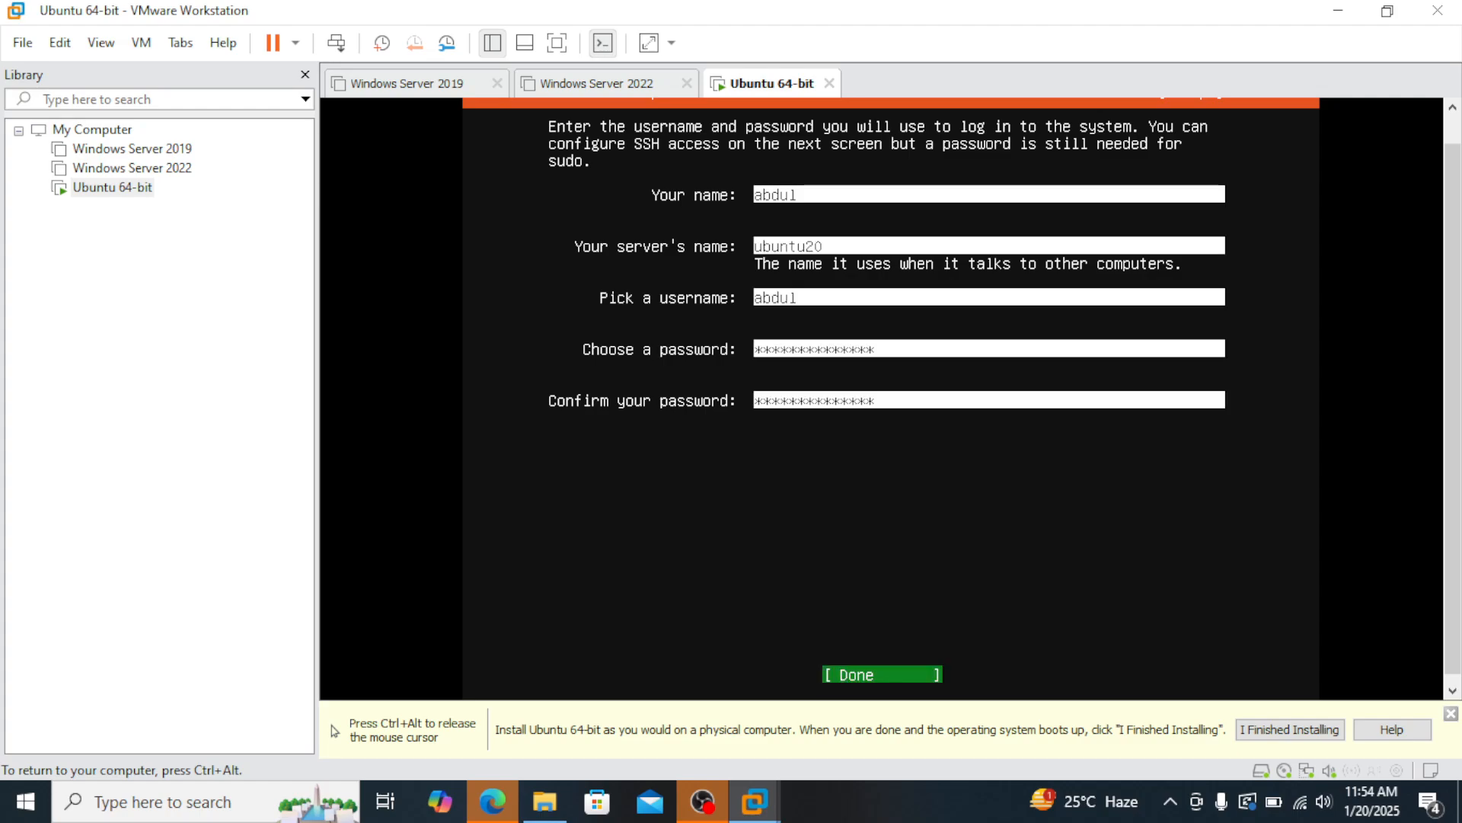
Submit the profile form, enable installation of the OpenSSH server without importing an SSH identity, and continue
key(Return)
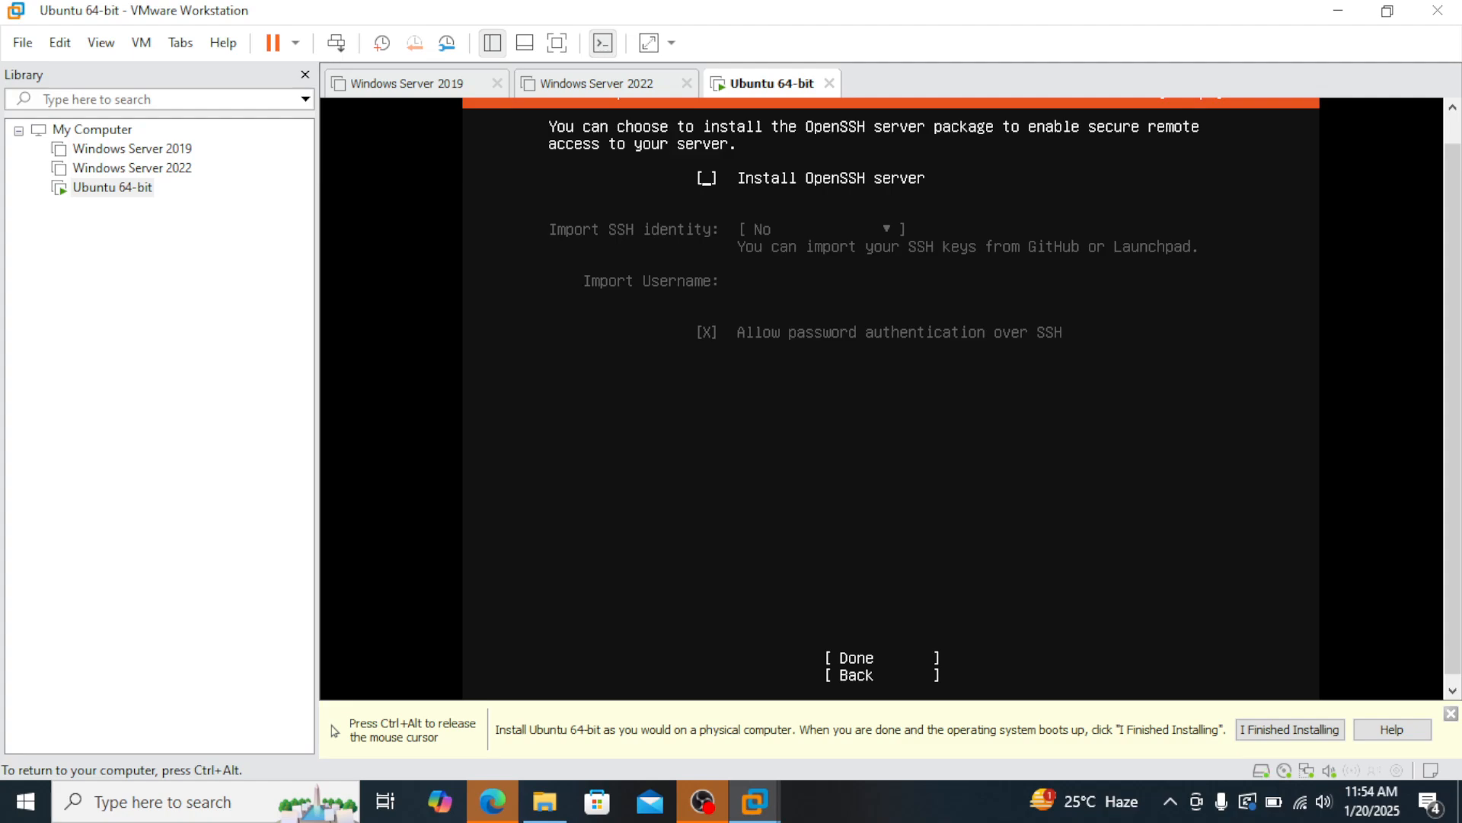
key(space)
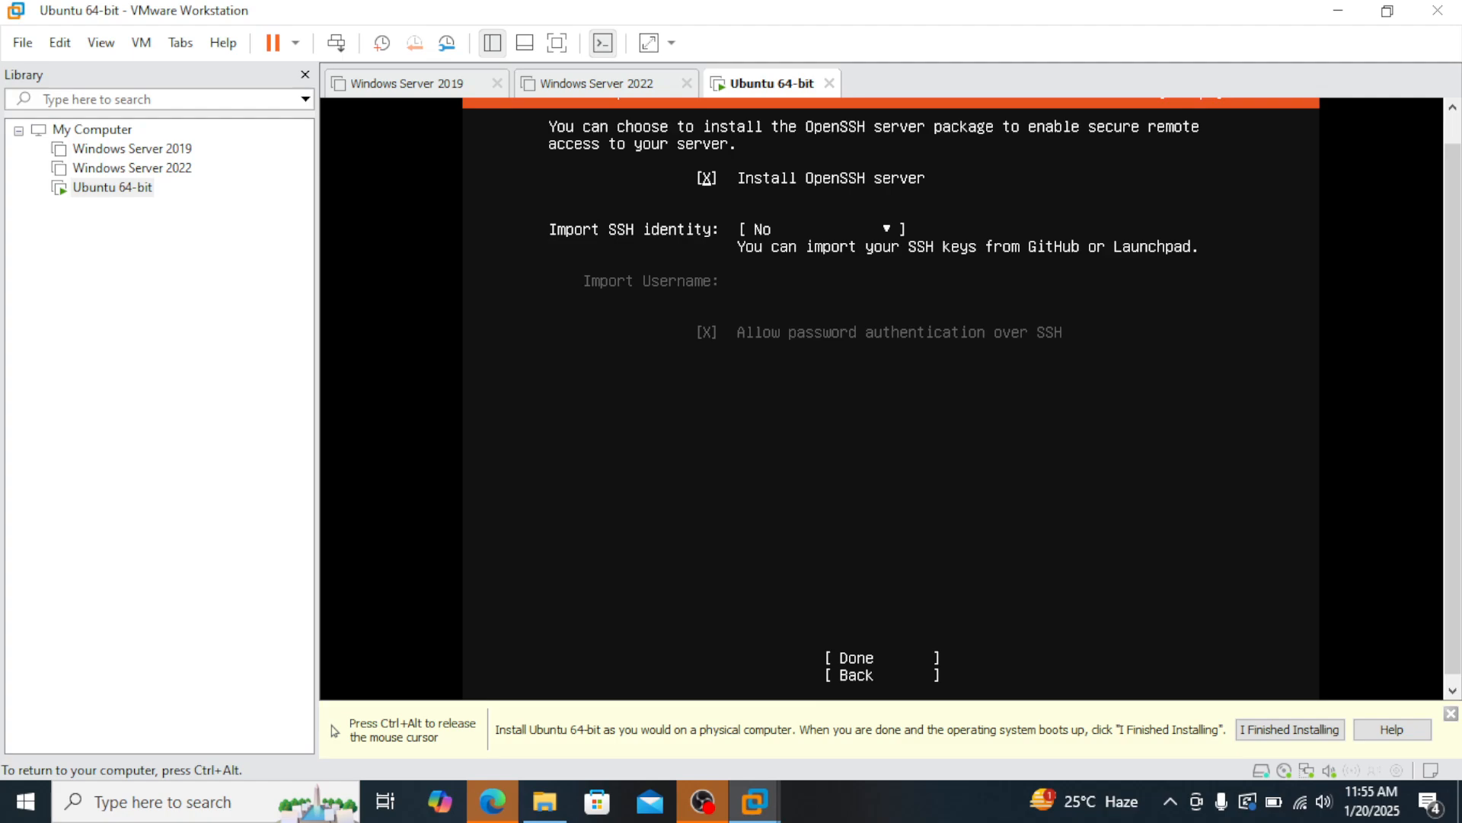
key(Tab)
key(Tab)
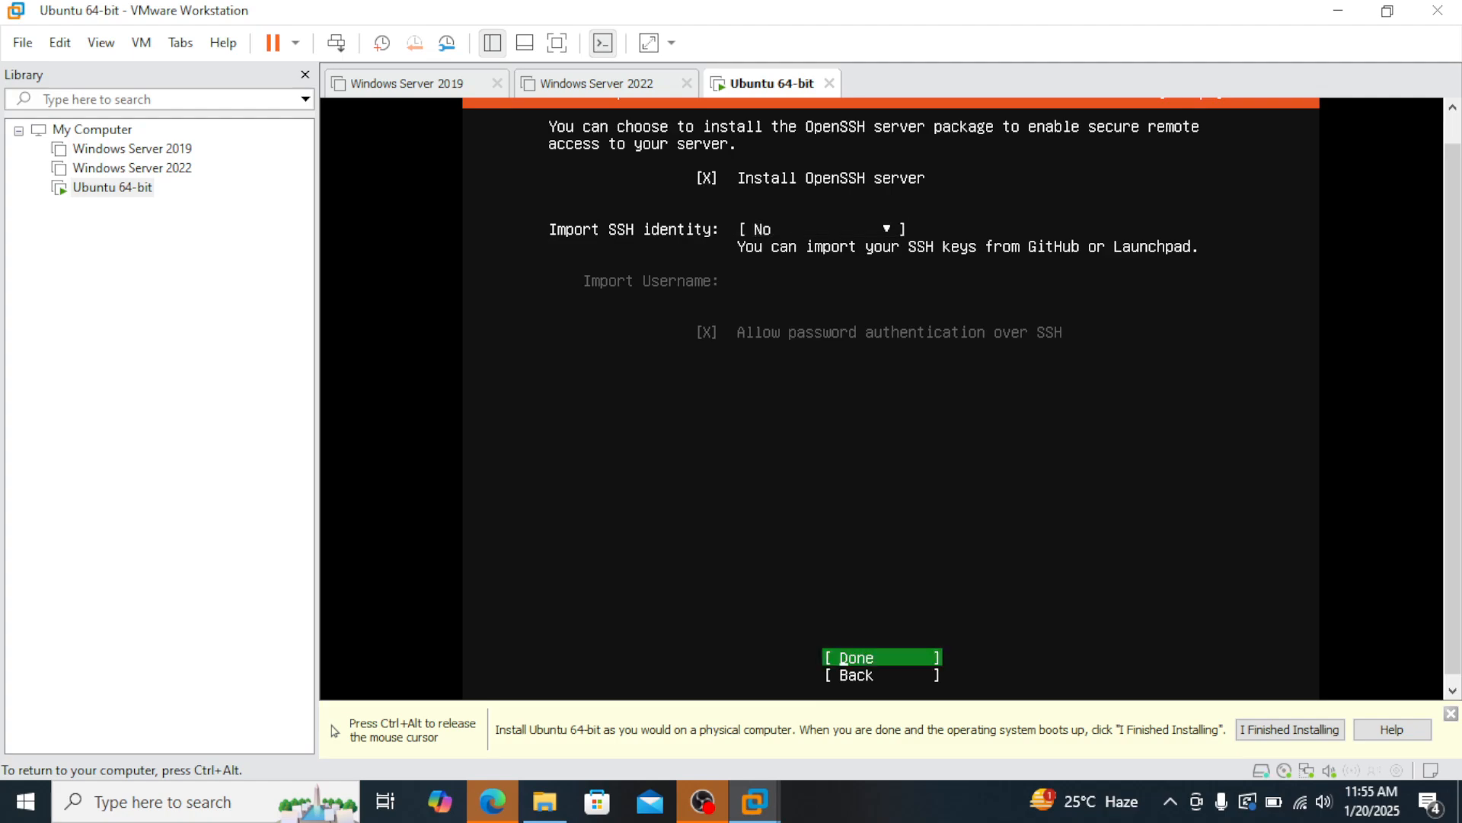
key(Return)
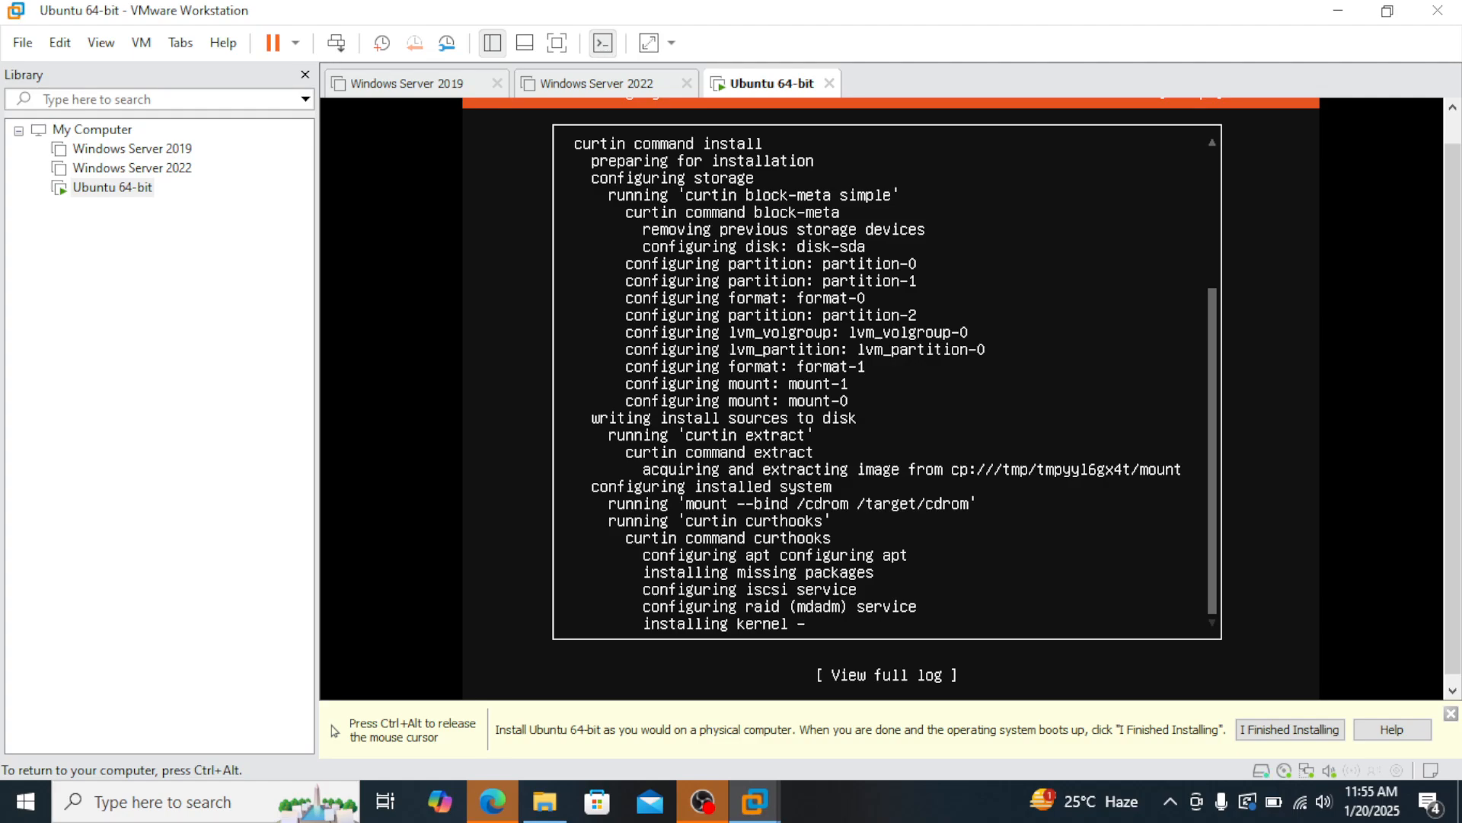
View the full installer log from the completion screen and close it again
key(ctrl+alt)
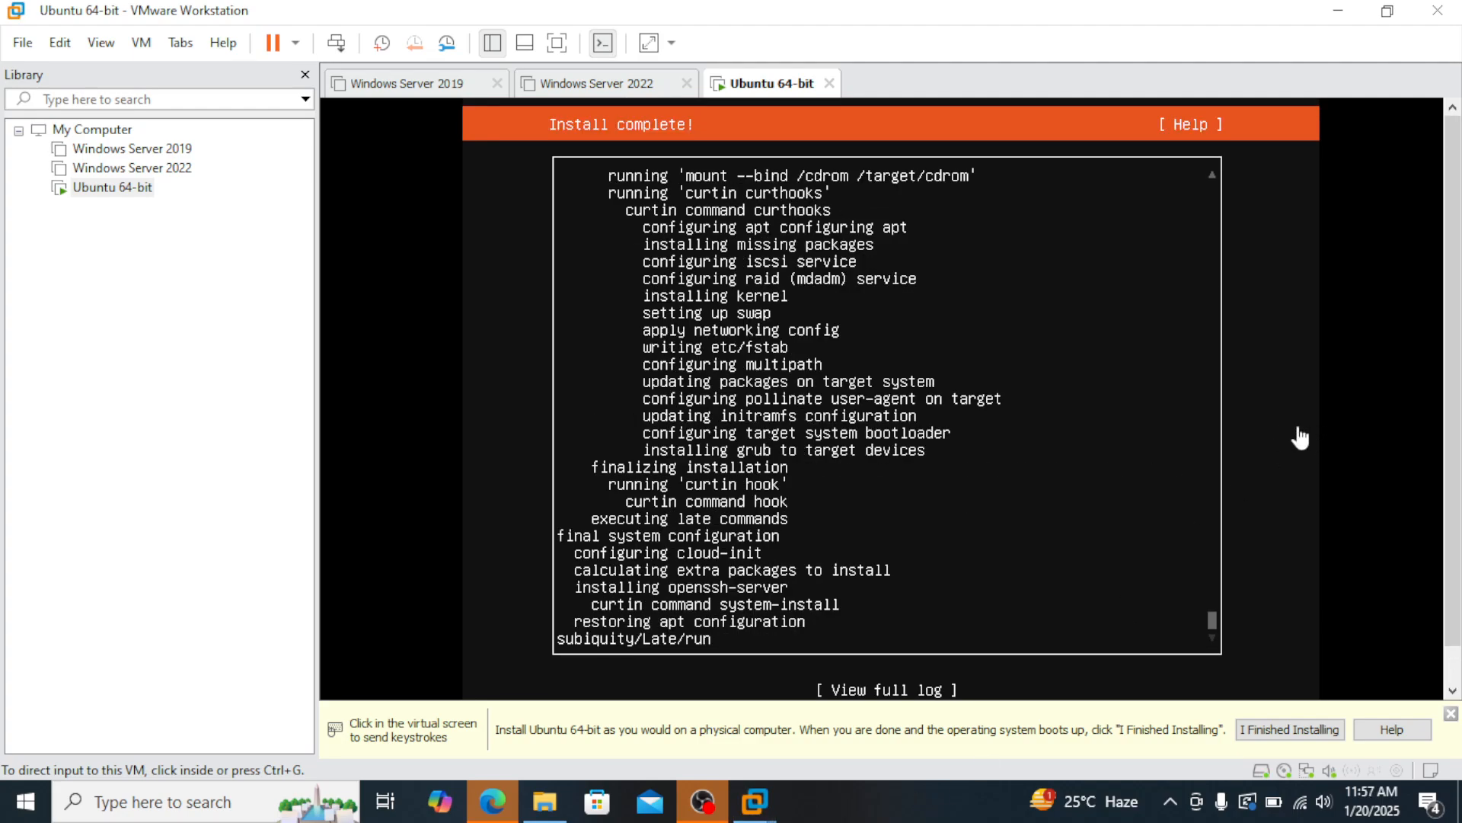
click(729, 126)
key(ctrl+alt)
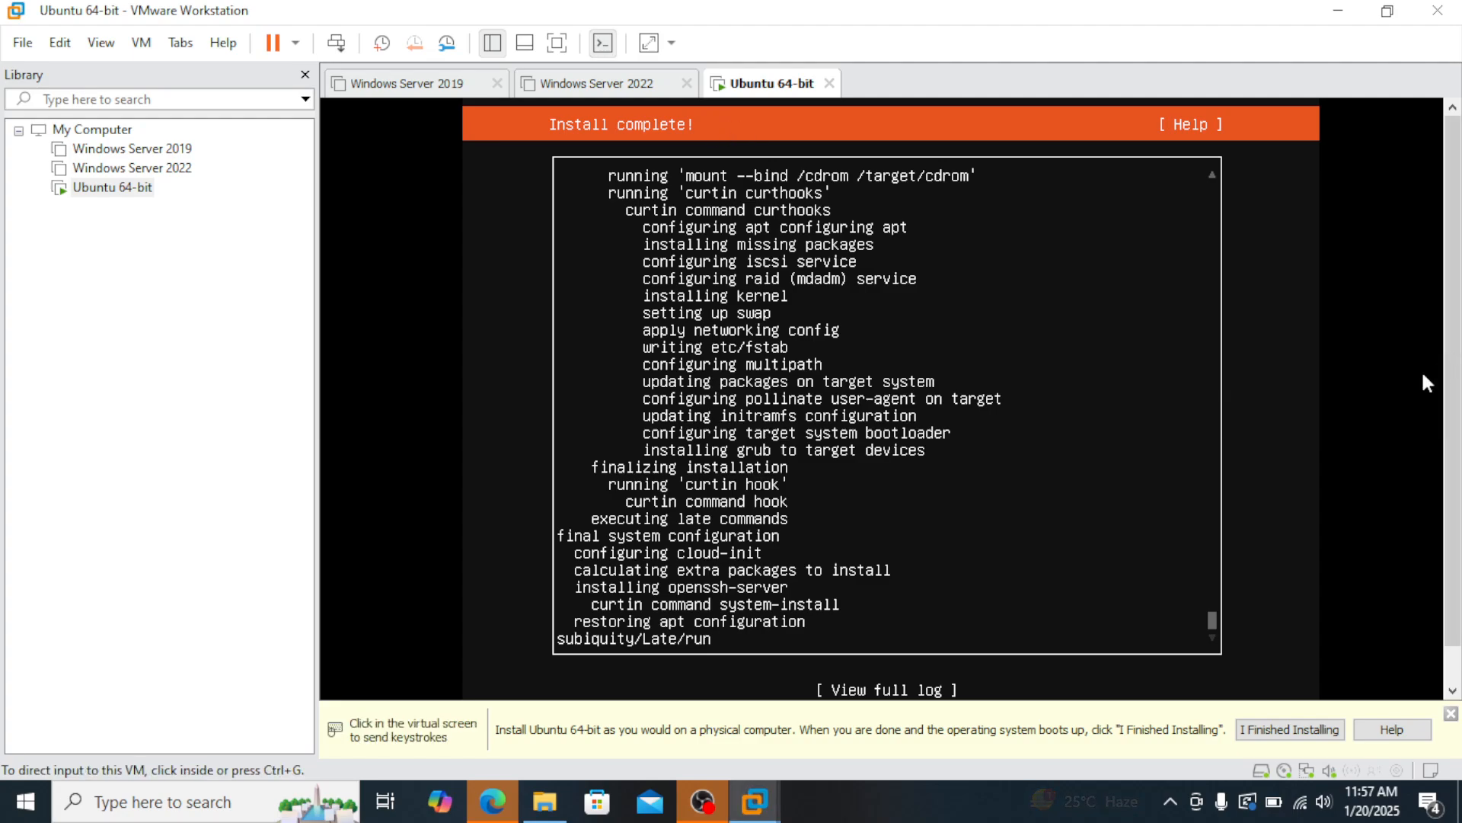
drag(1454, 370, 1454, 465)
click(1409, 481)
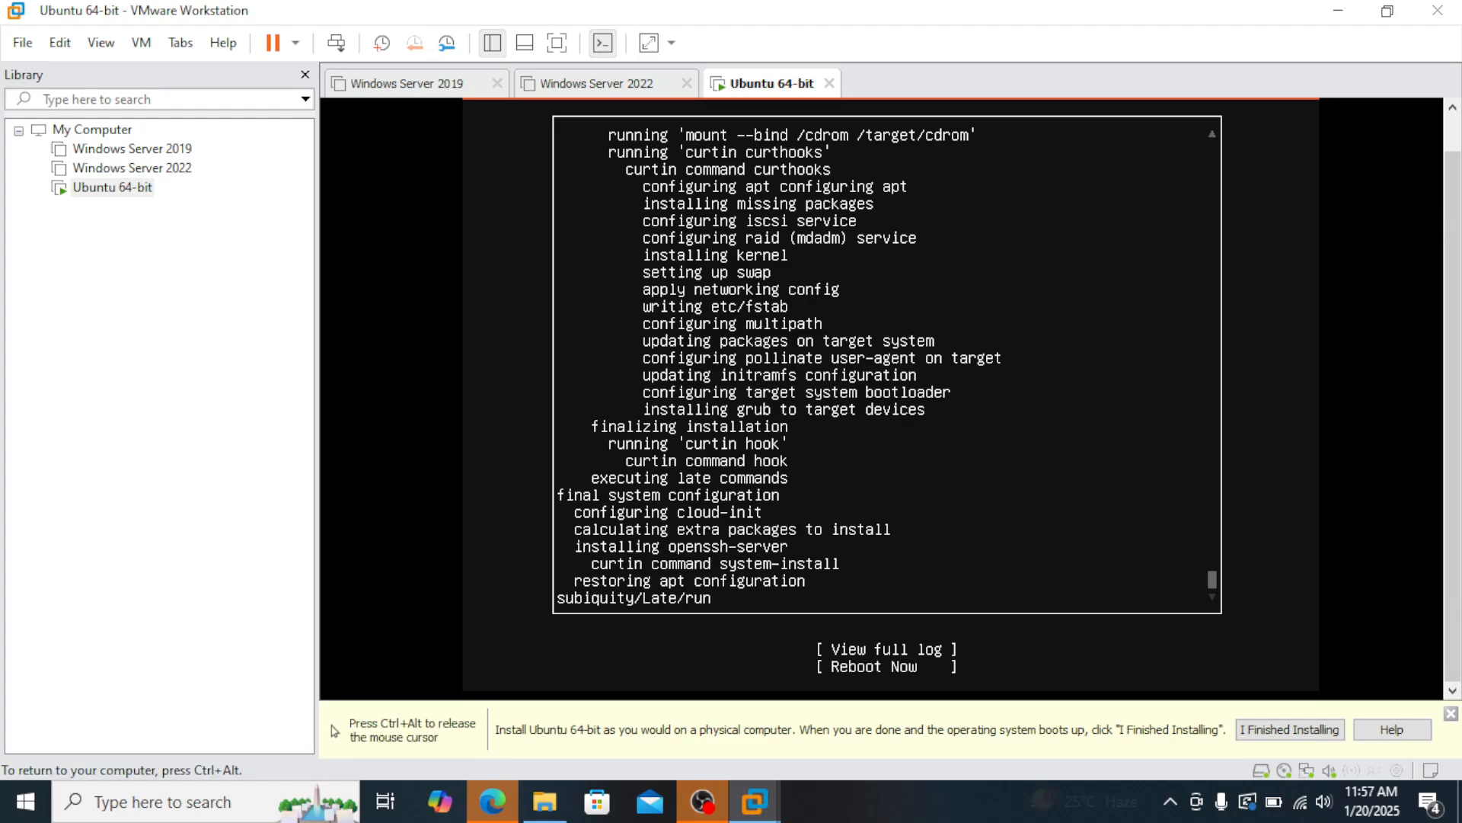
key(Tab)
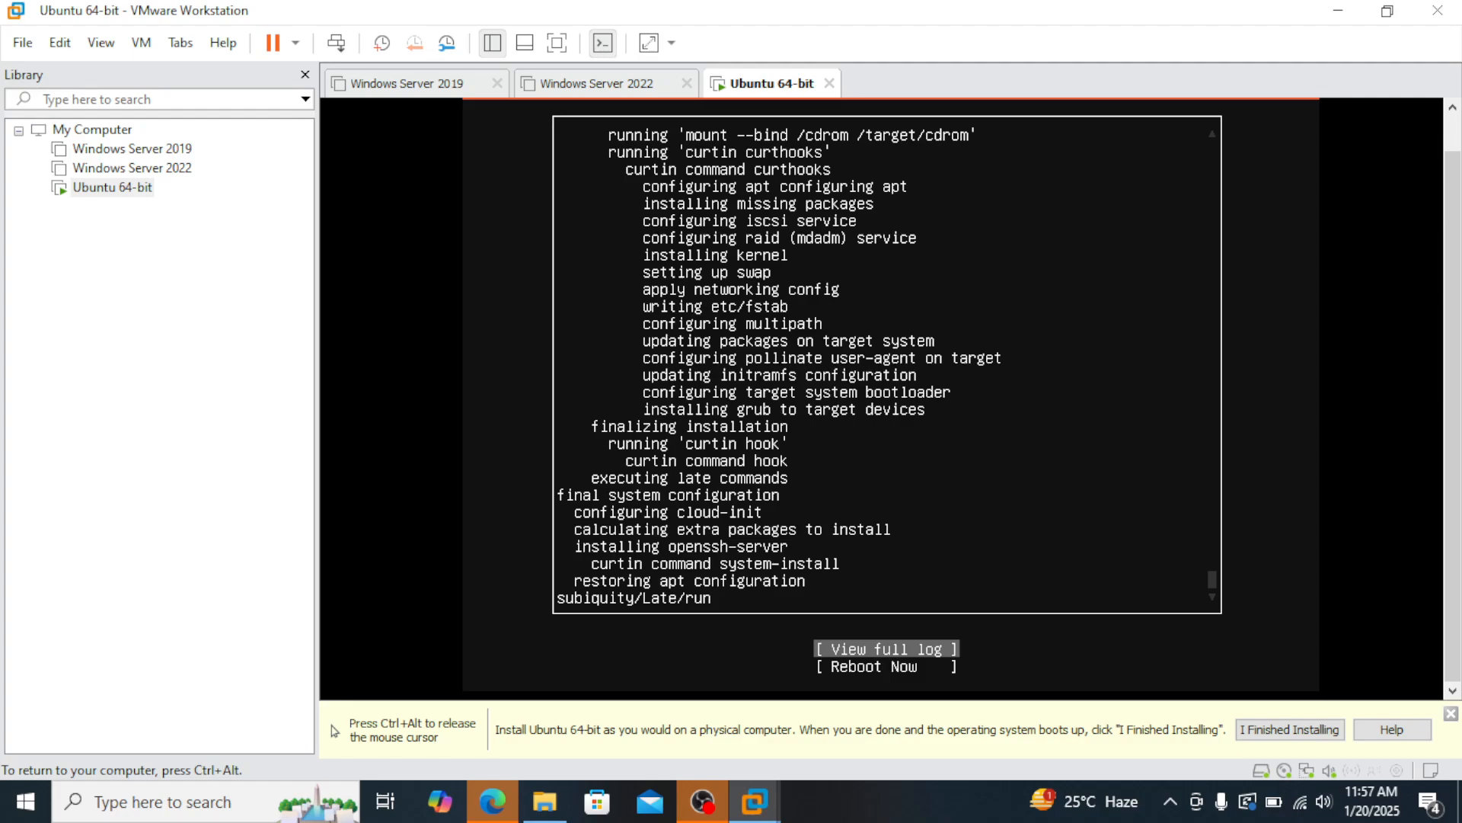
key(Return)
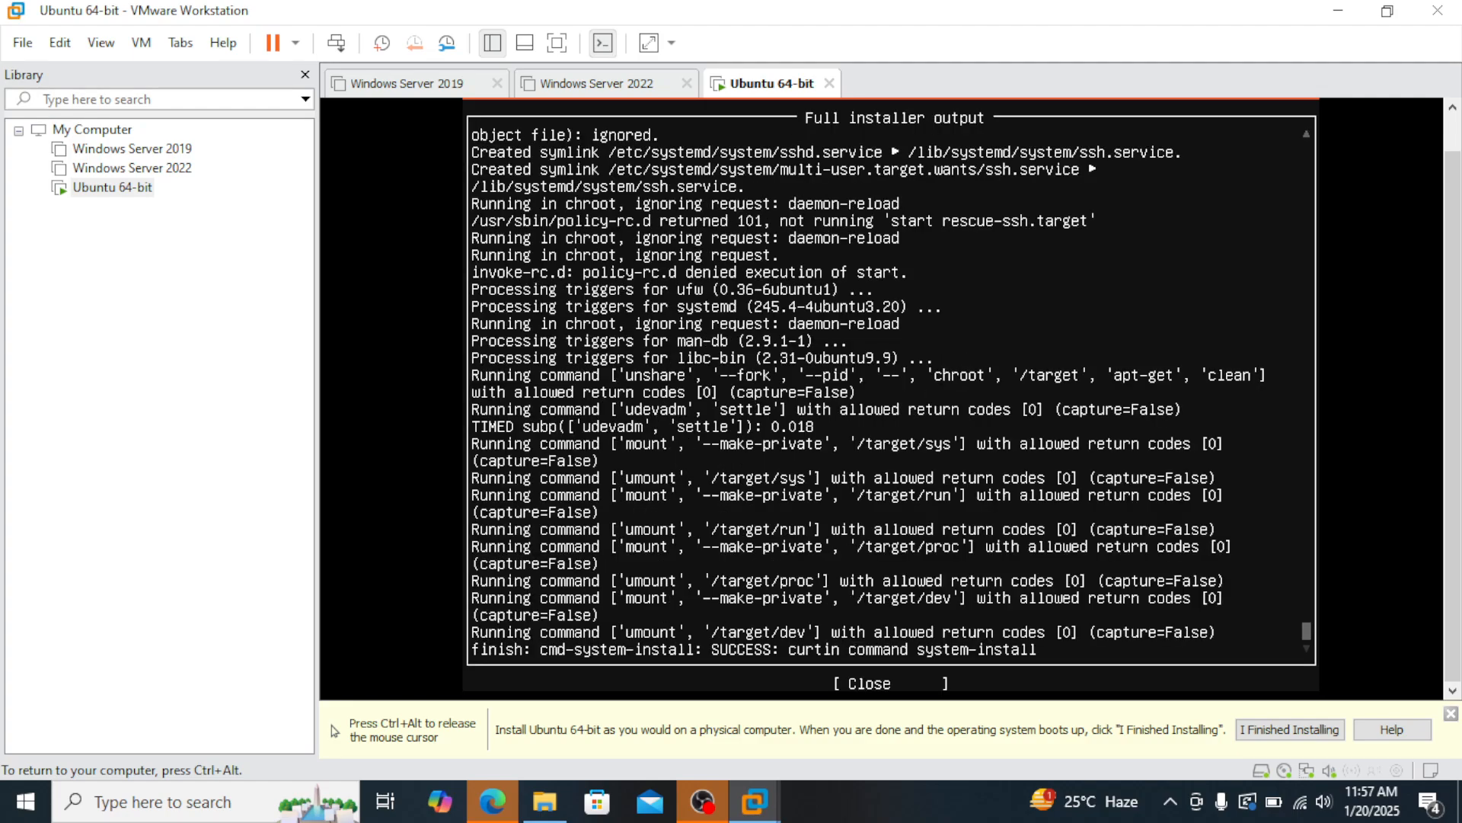
key(Tab)
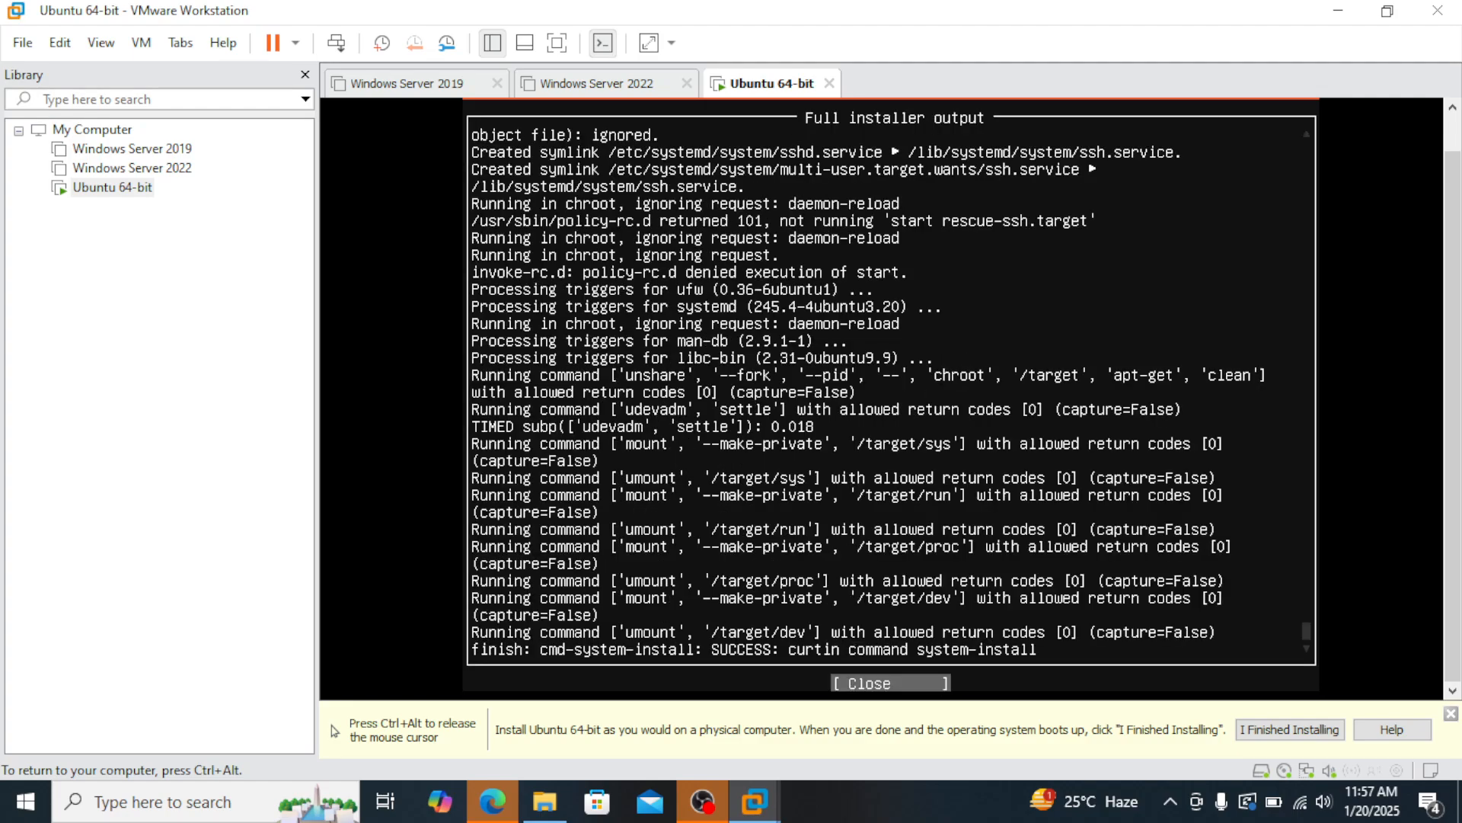
key(Return)
Reboot the virtual machine from the installer's completion screen
key(Tab)
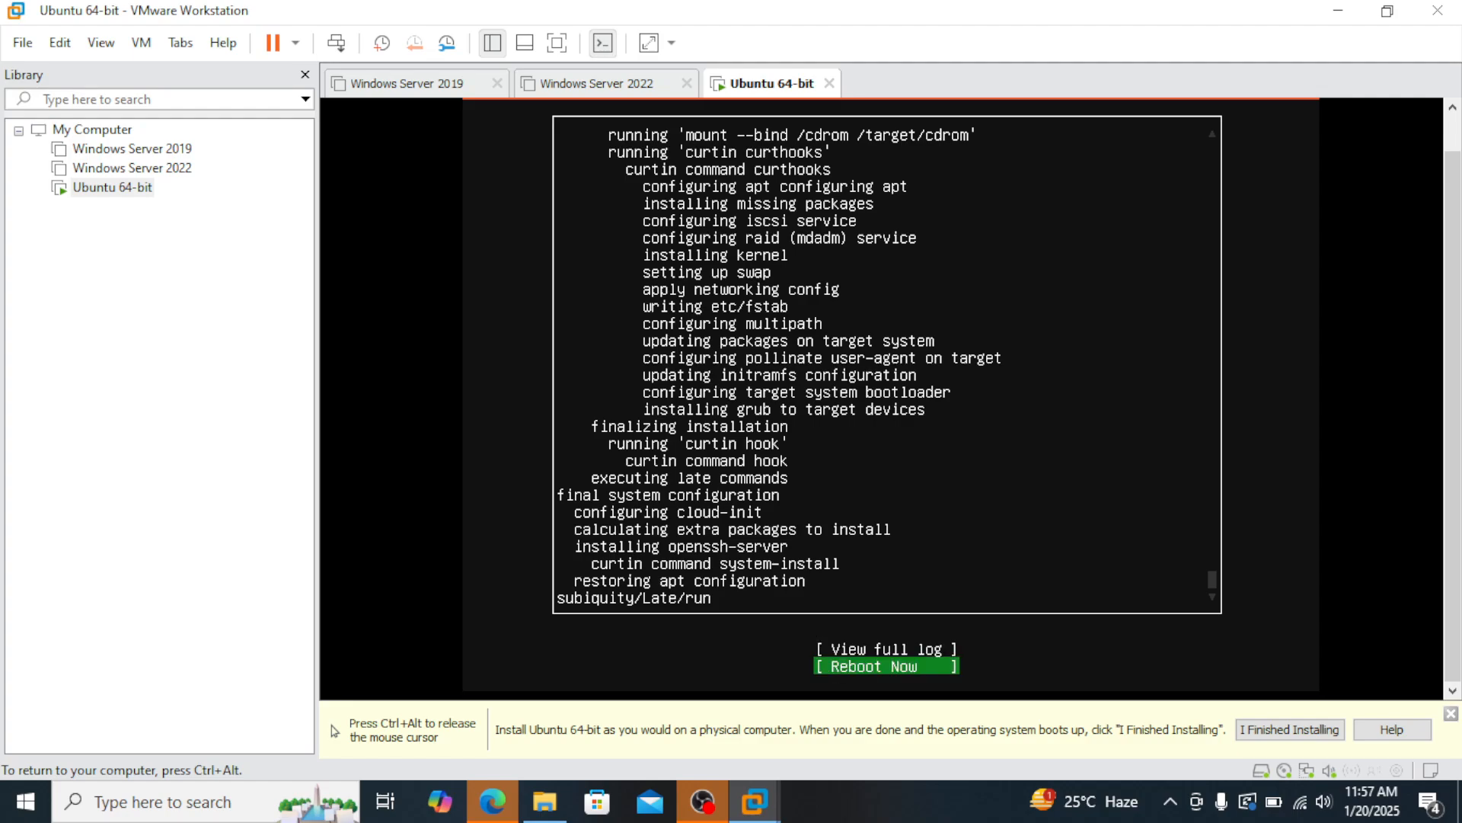
key(Return)
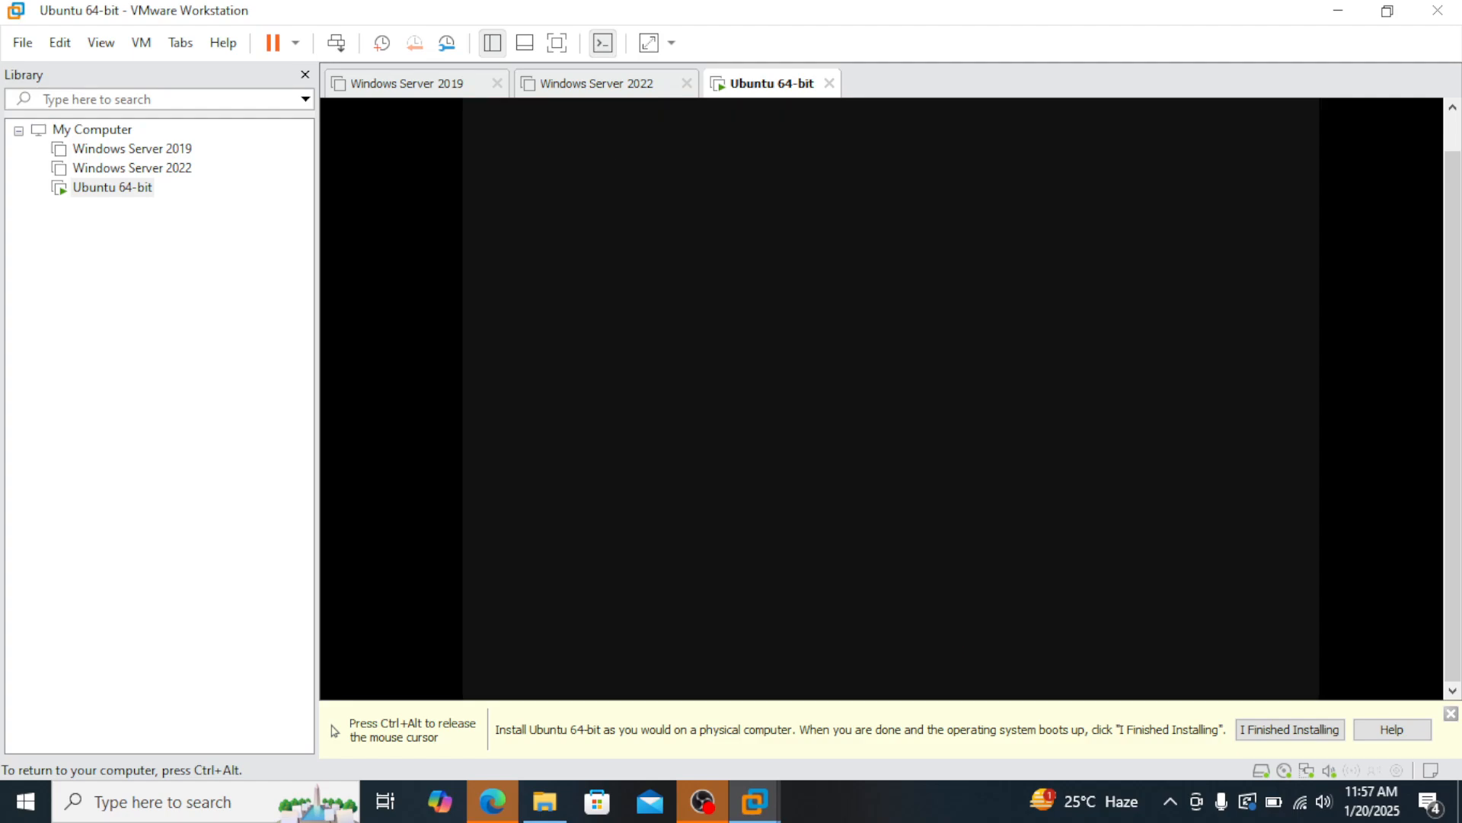
key(ctrl+alt)
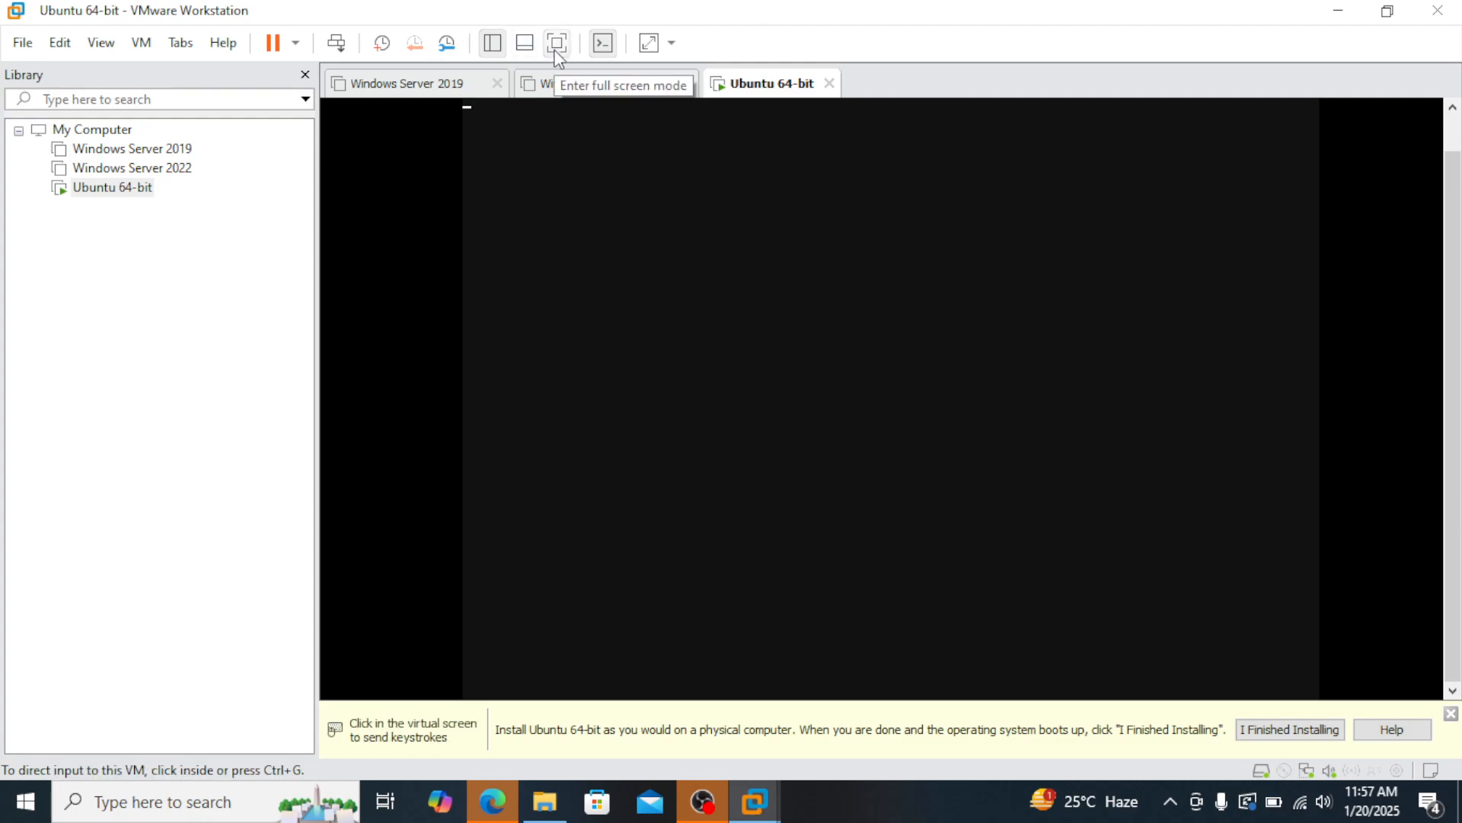
click(614, 198)
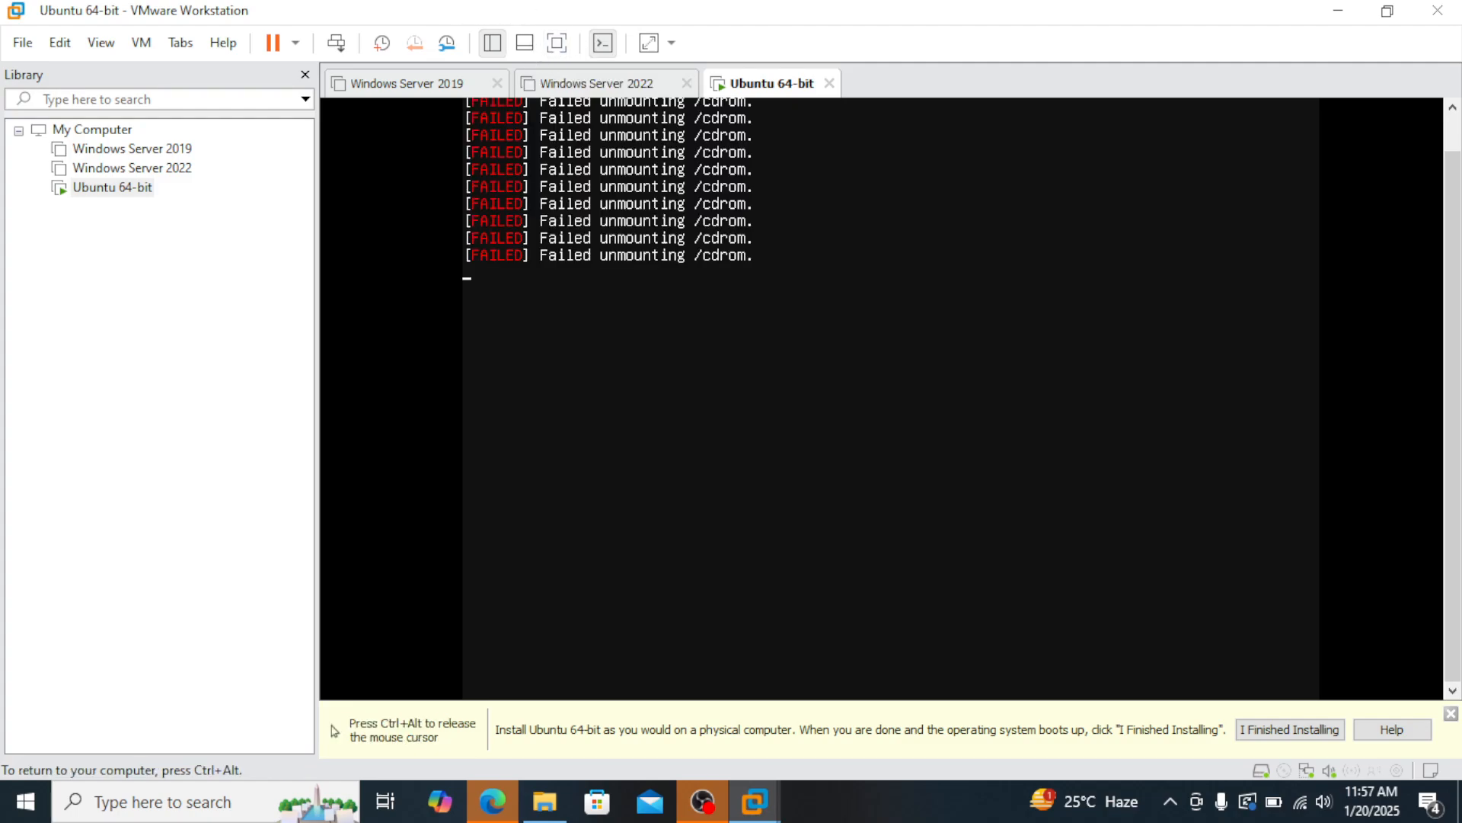
Review the hardware settings of the Ubuntu 64-bit virtual machine and close them without making changes
key(ctrl+alt)
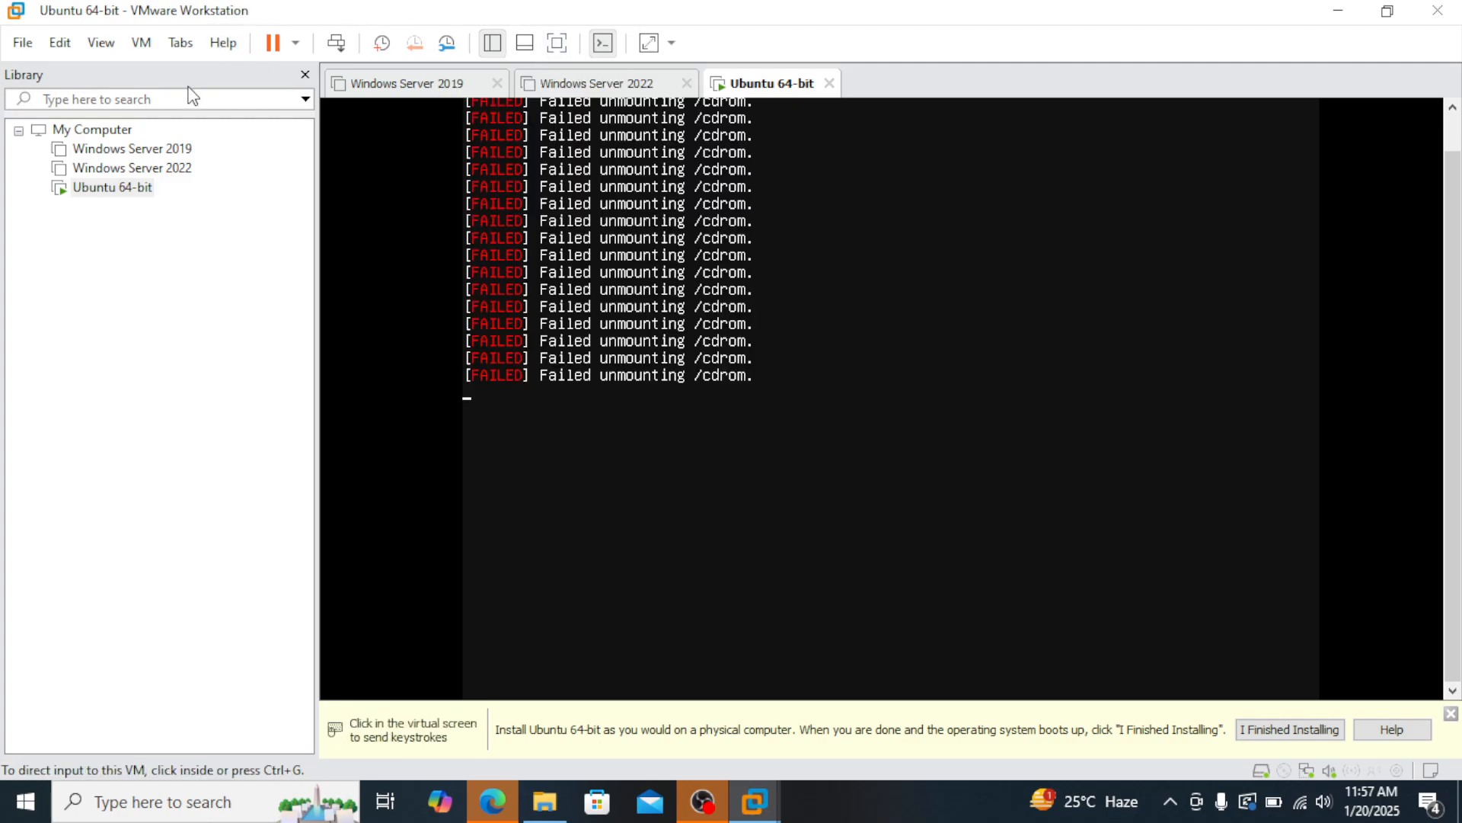
click(130, 194)
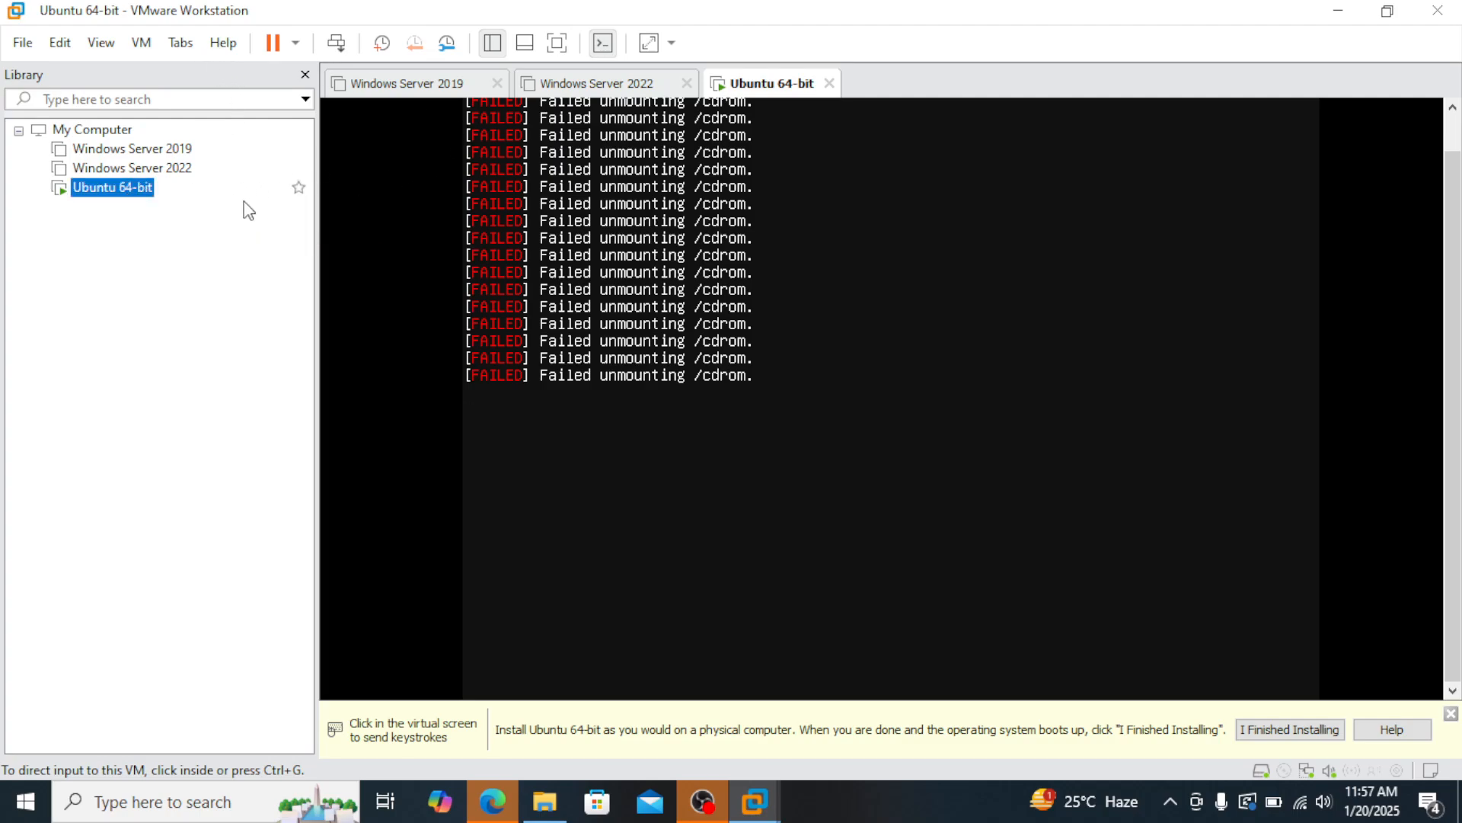
right_click(126, 186)
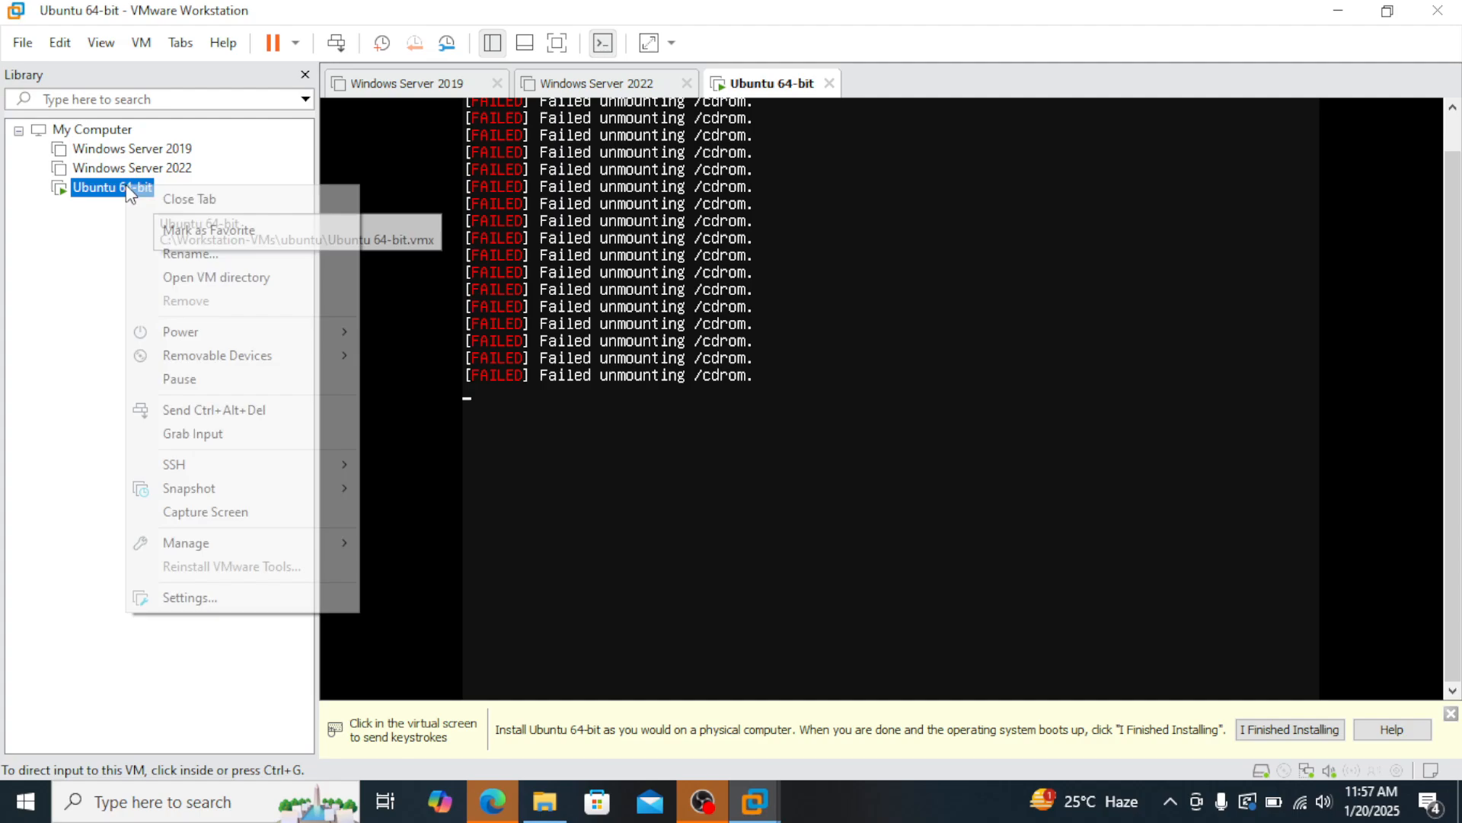
click(202, 595)
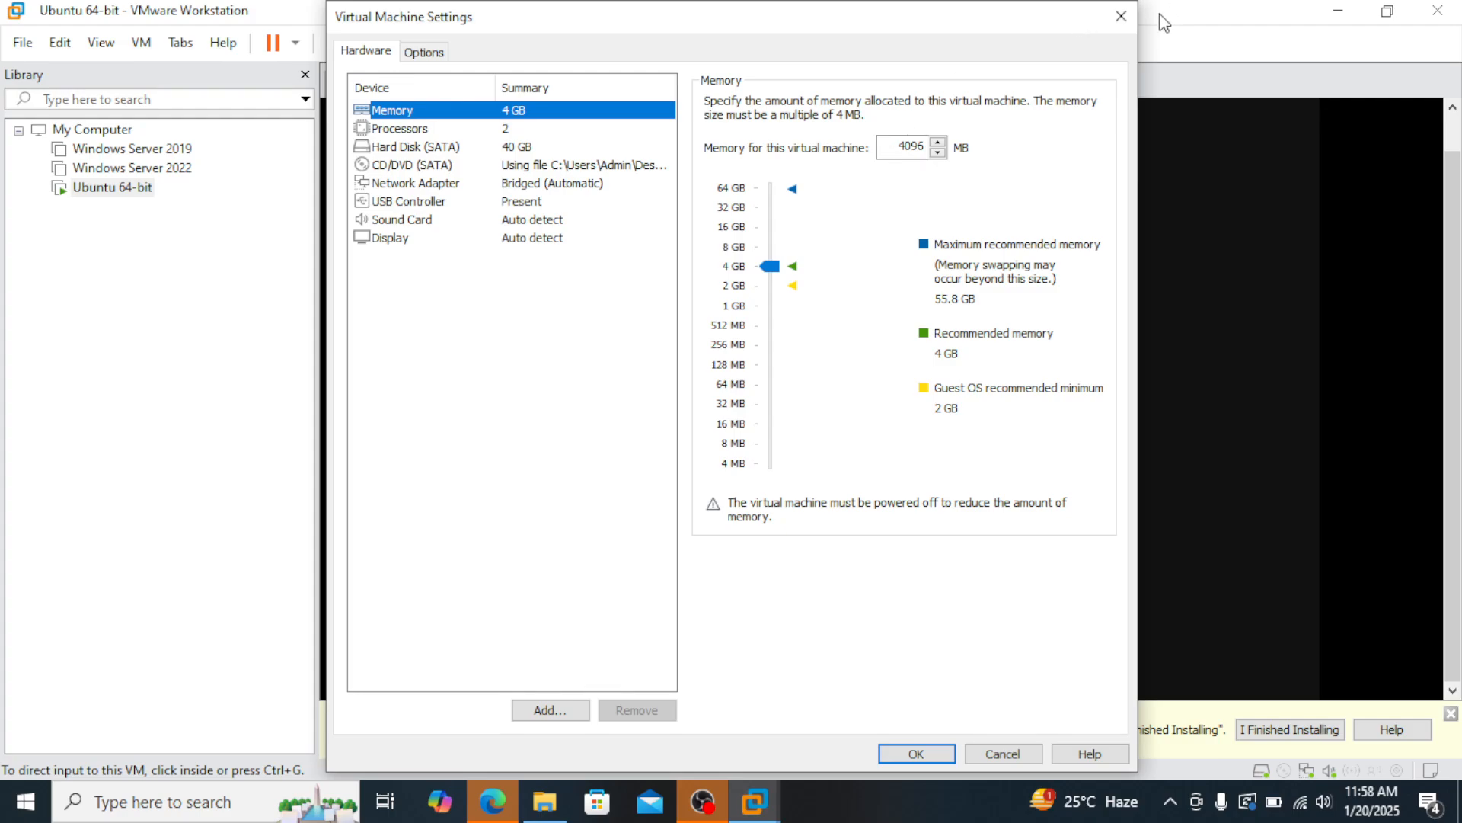
click(1122, 17)
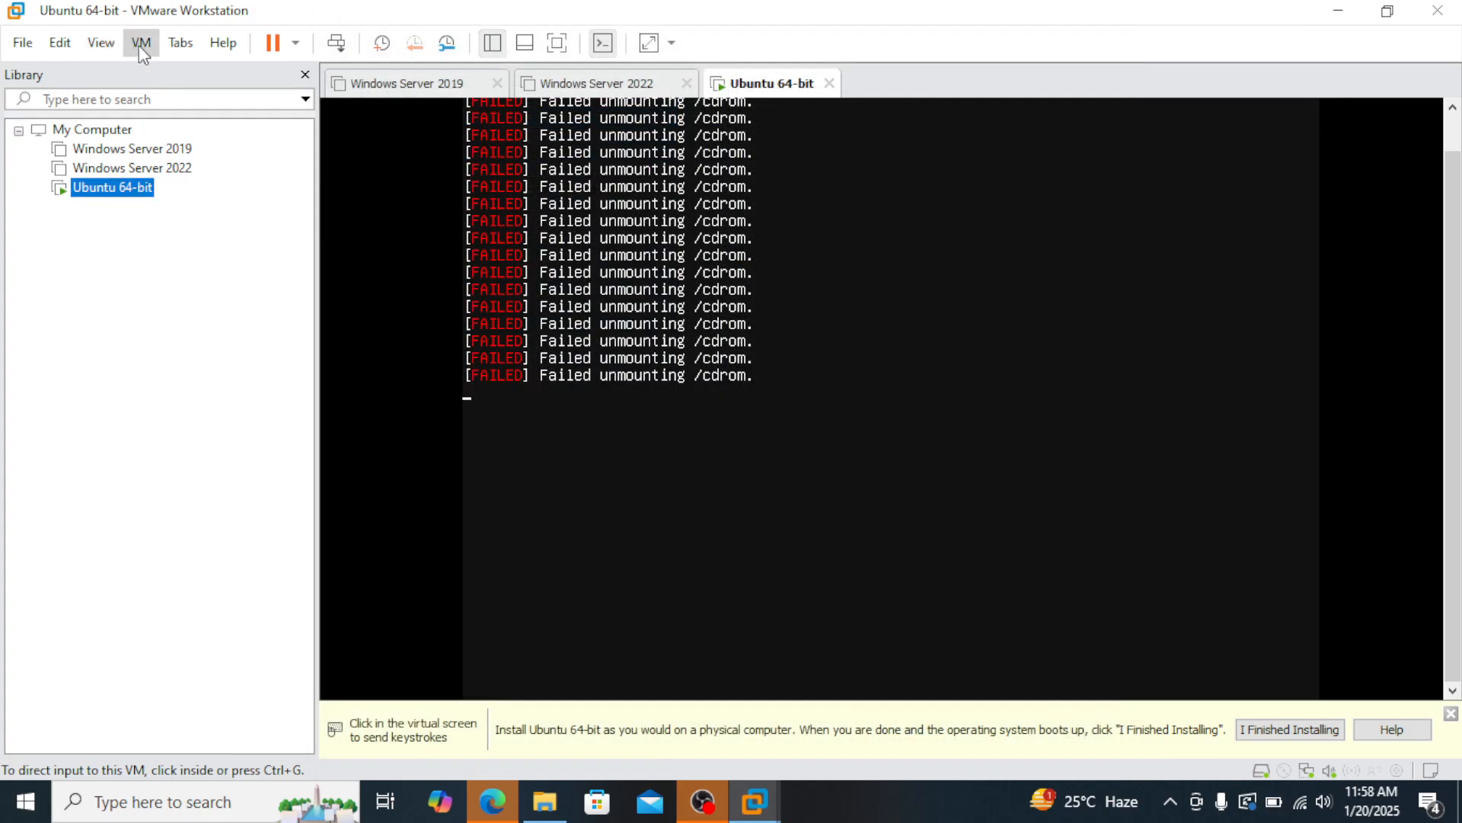
Check the connection options of the virtual machine's removable CD/DVD (SATA) drive
click(141, 45)
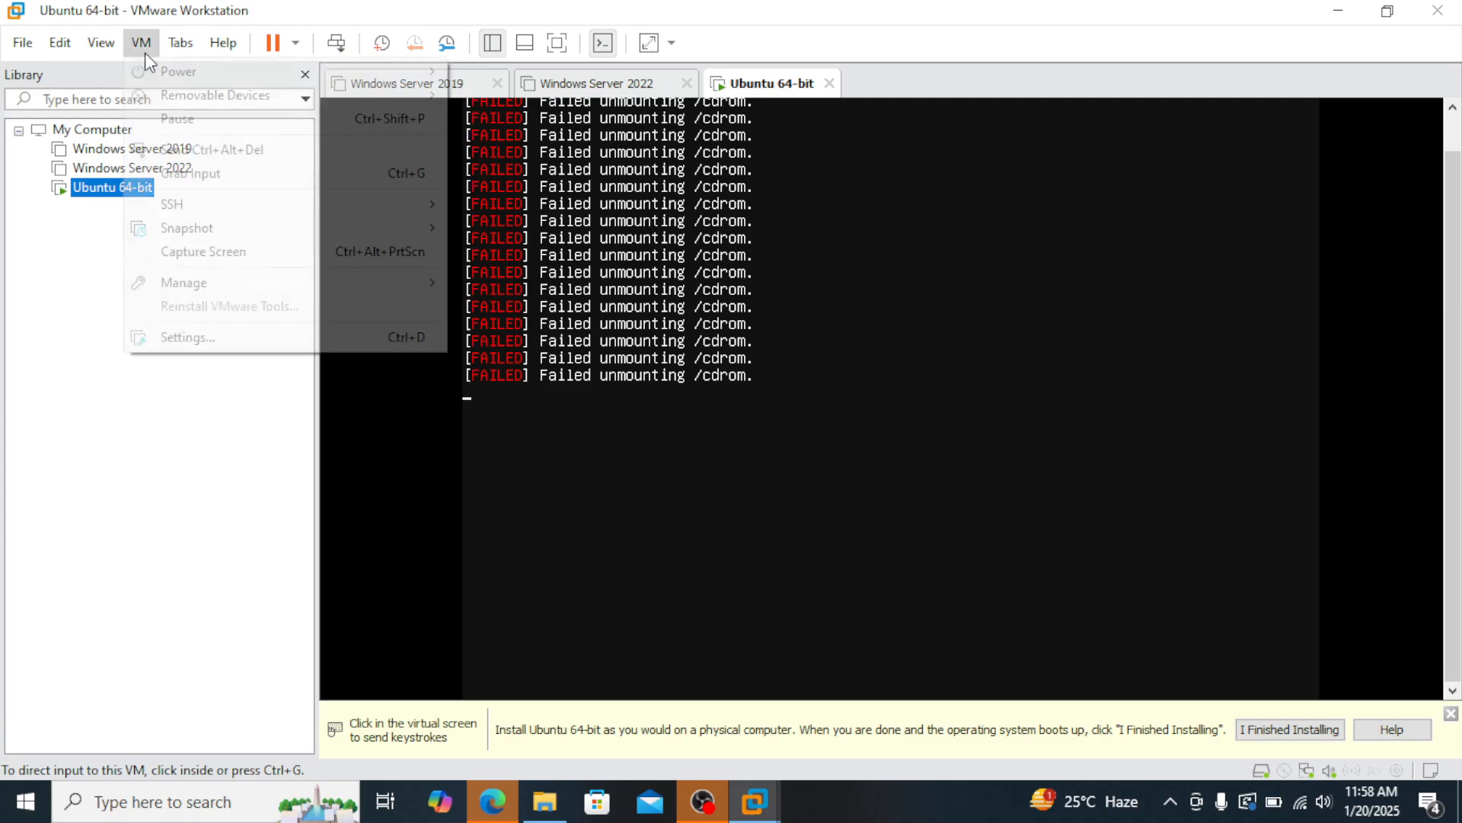
mouse_move(345, 93)
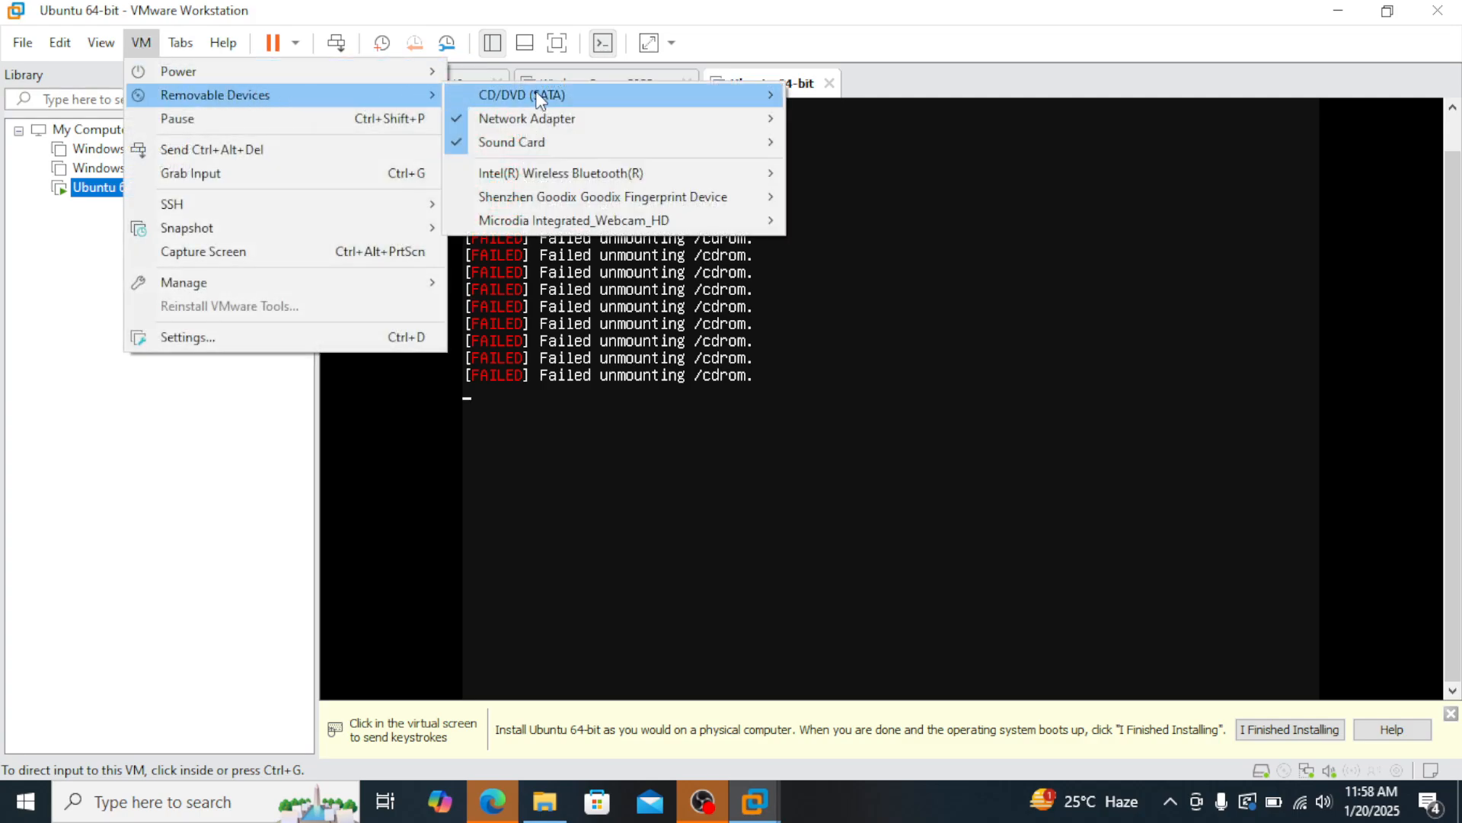
mouse_move(657, 94)
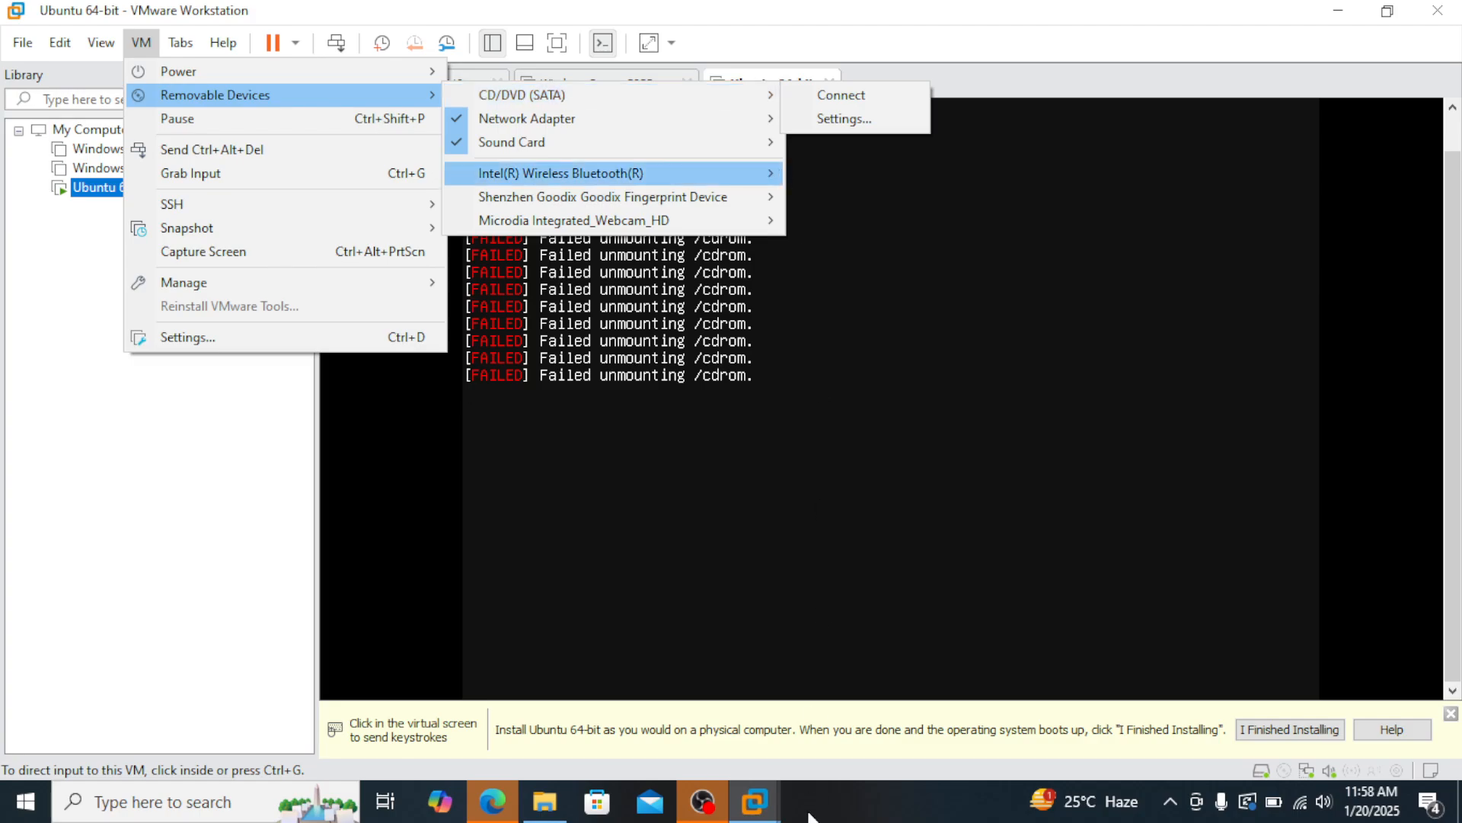
click(899, 811)
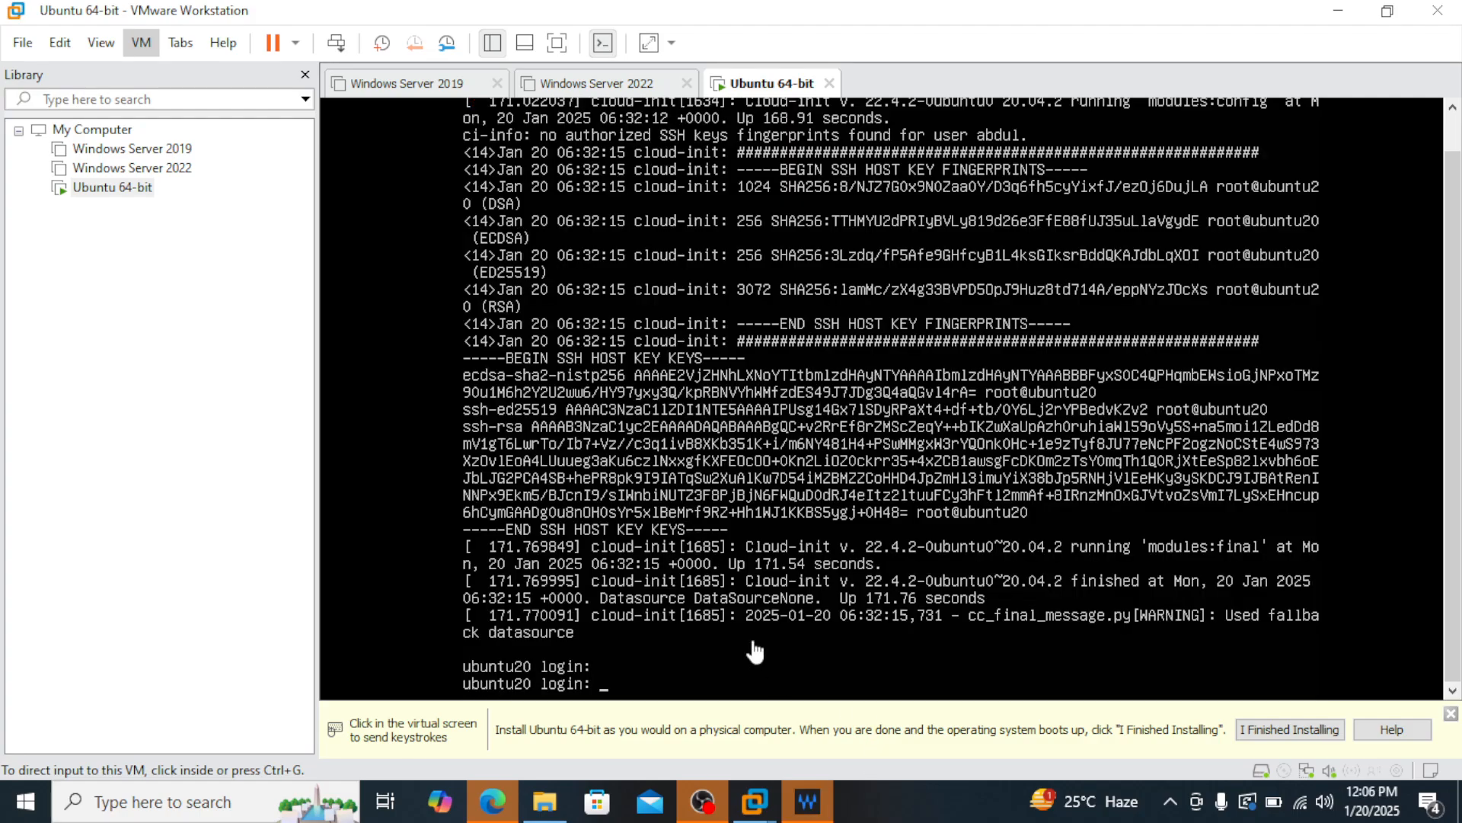
click(707, 598)
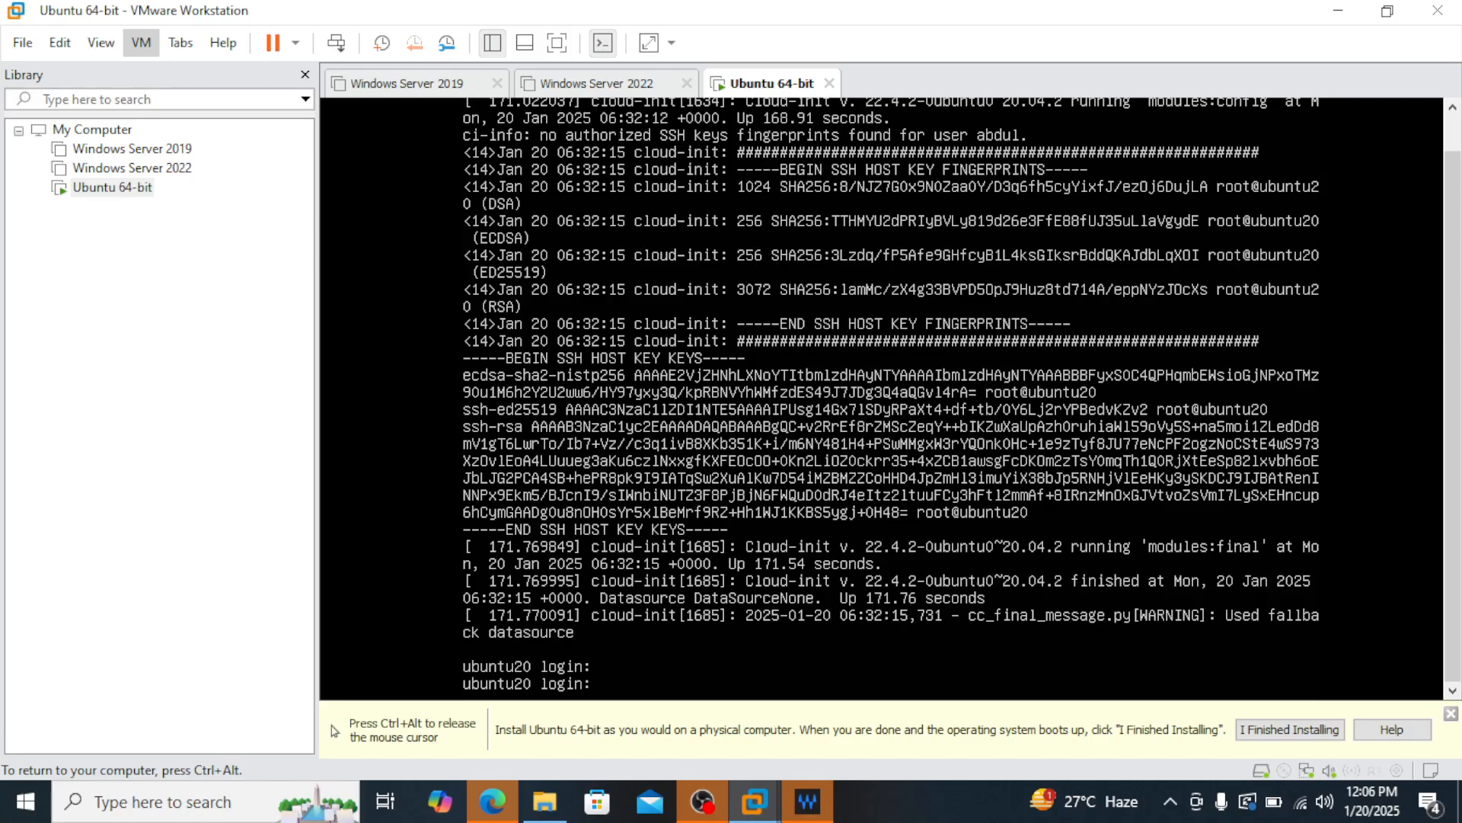
key(ctrl+alt)
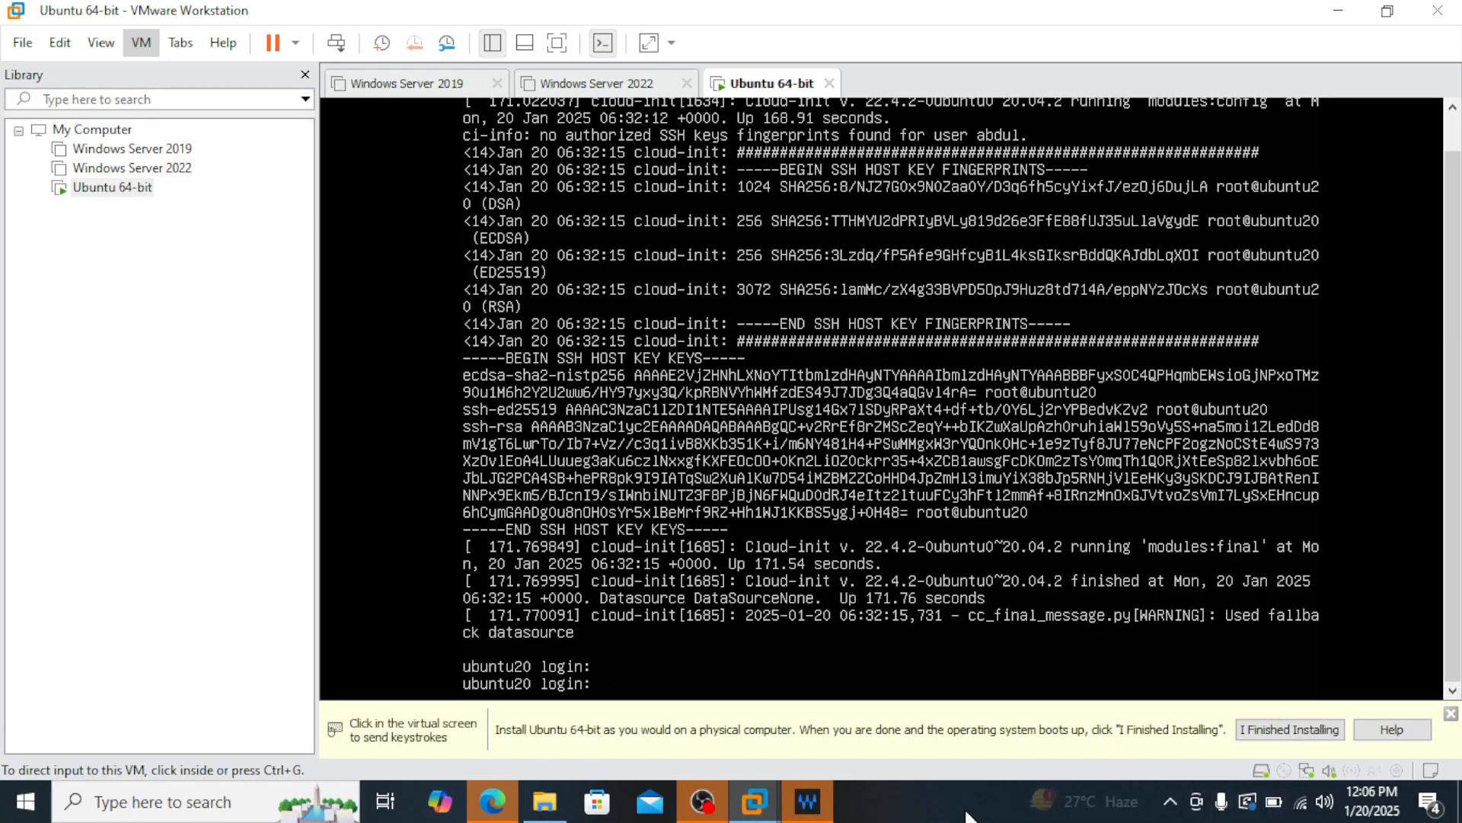